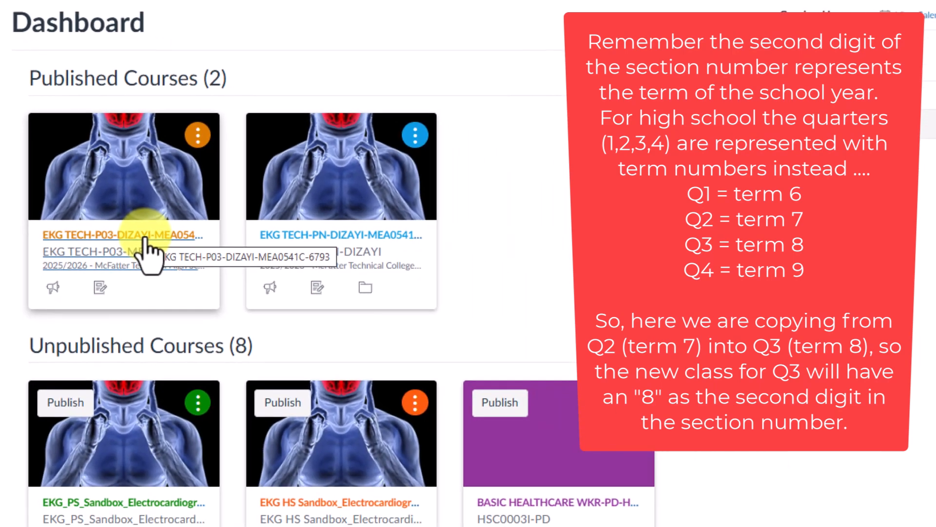
- Open the unpublished course EKG TECH-P03-MEA0541D-6893 in split view beside the dashboard
scroll(146, 254, down, 5)
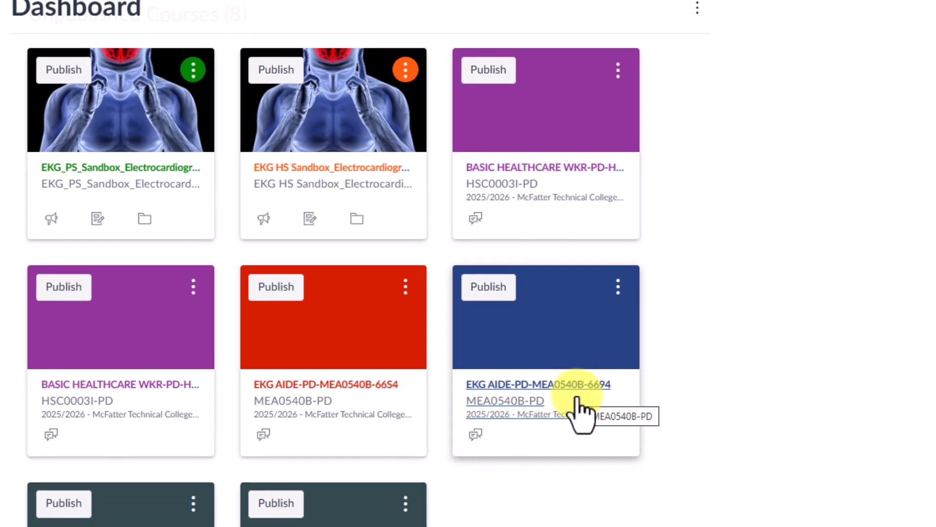
scroll(464, 399, down, 4)
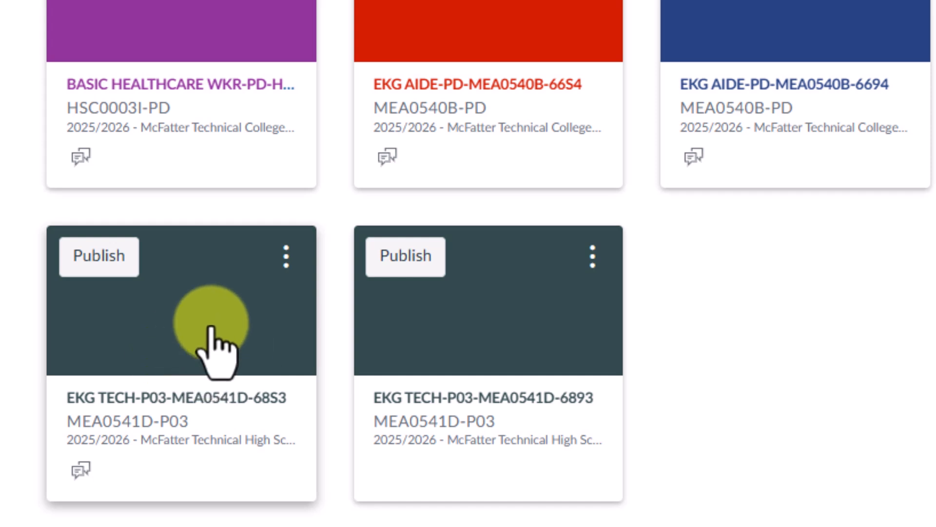
right_click(481, 399)
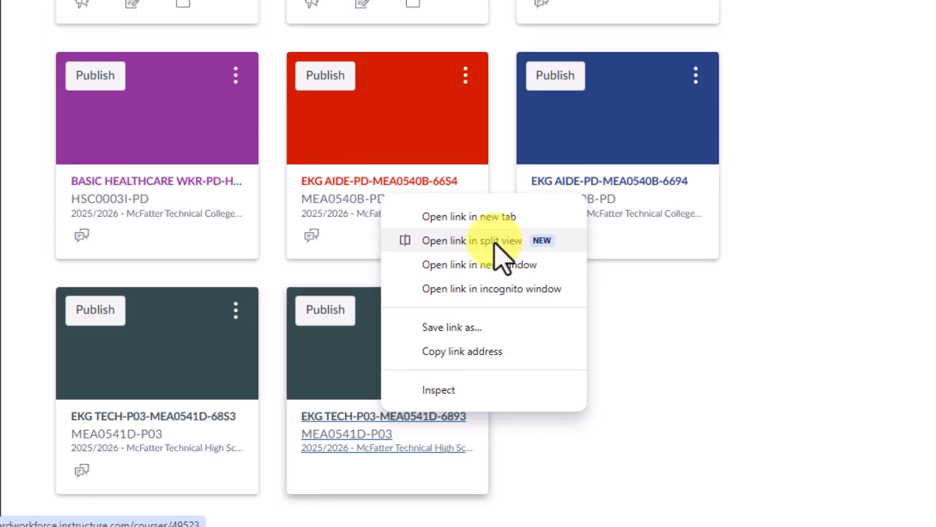
click(494, 241)
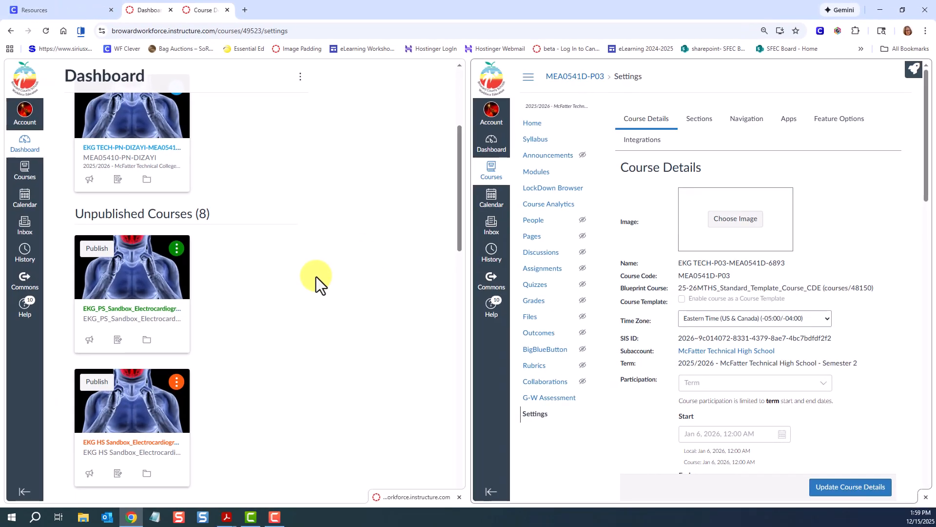
- Open the settings of the published source course EKG TECH-P03-MEA0541C-6793 in the dashboard's half of the split view
scroll(316, 276, up, 5)
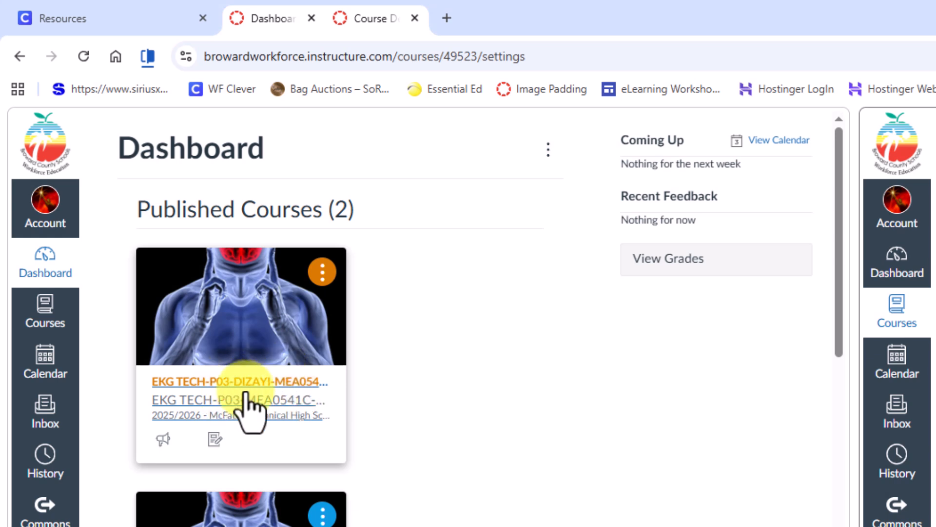
click(274, 383)
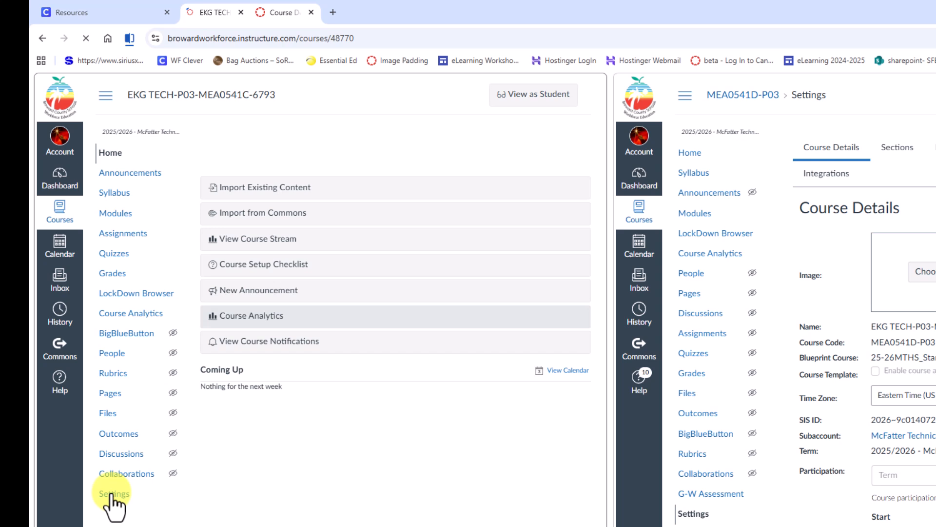
click(113, 493)
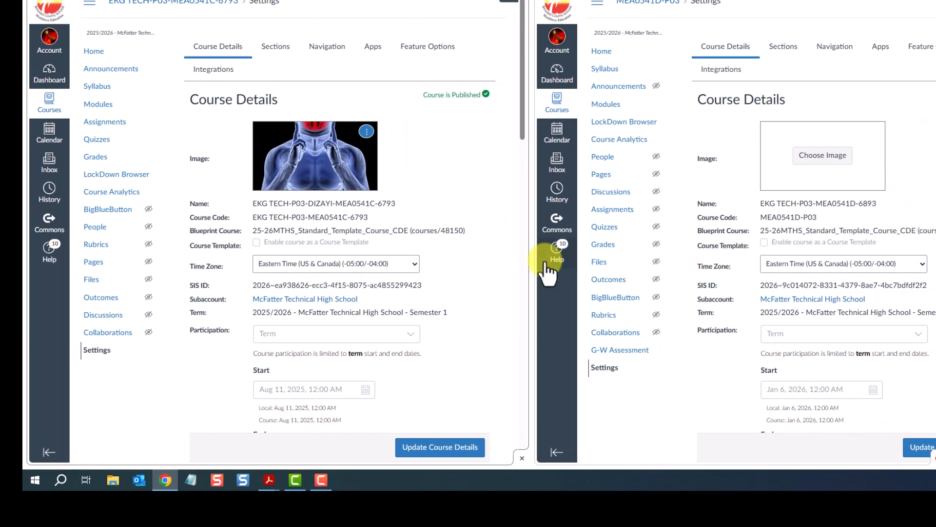
- Give the destination course more room in the split view and start a content import with the type Copy a Canvas Course
drag(530, 263, 439, 262)
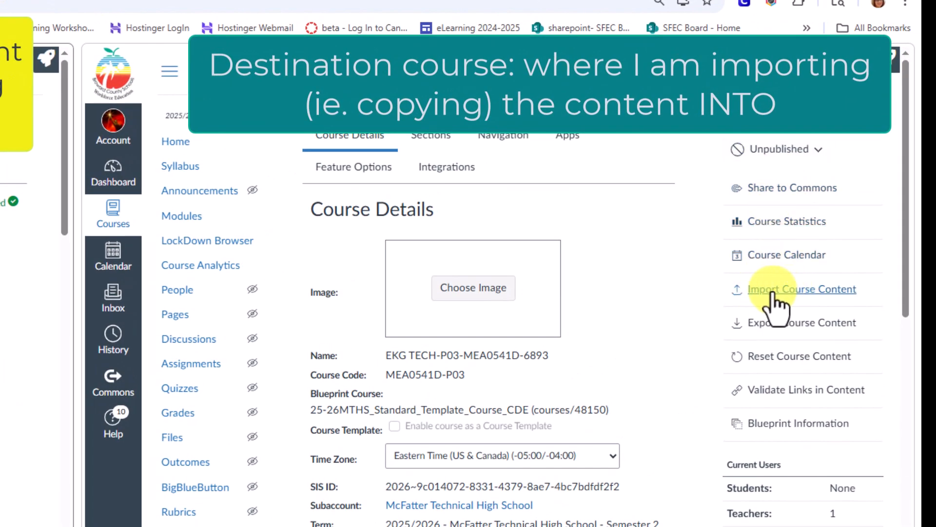
click(781, 296)
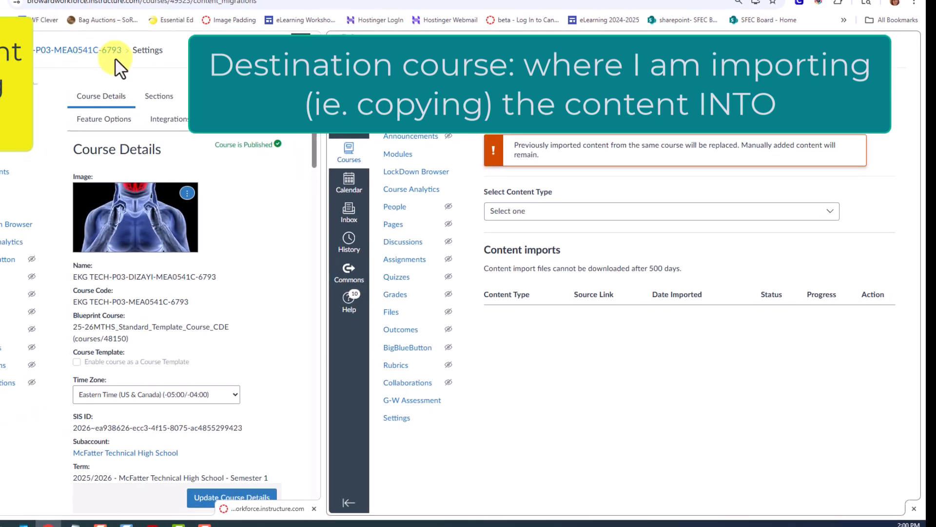
click(508, 210)
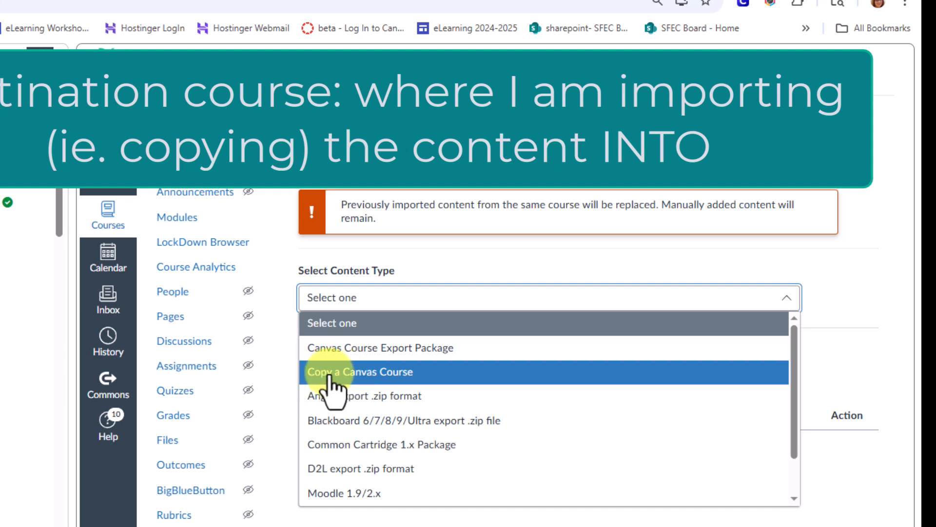
click(344, 371)
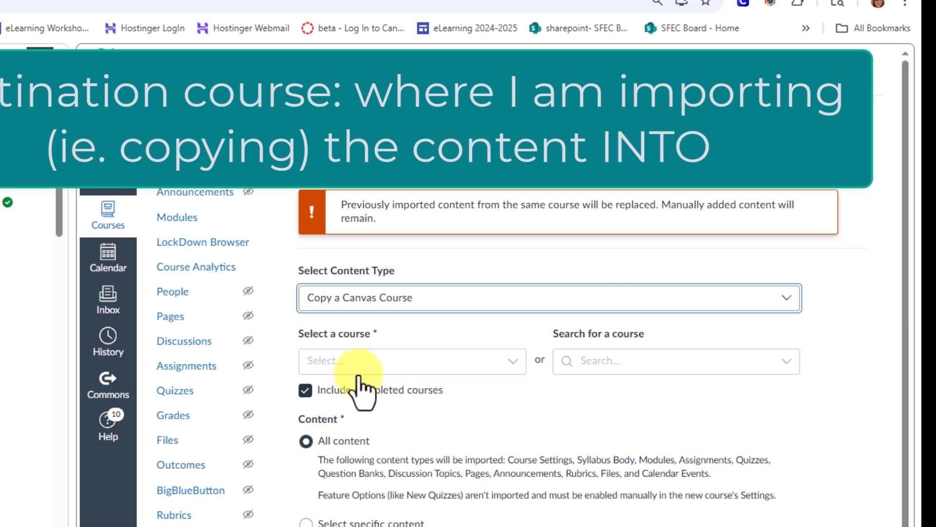
- Look through the list of available source courses across all terms, and close it without choosing one
click(516, 367)
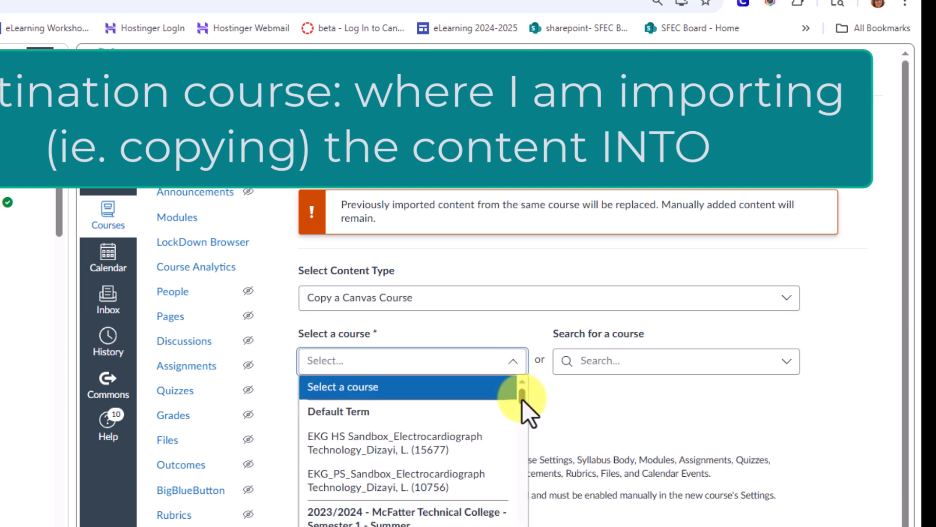
mouse_move(522, 400)
mouse_down()
mouse_move(523, 510)
mouse_move(527, 401)
mouse_up()
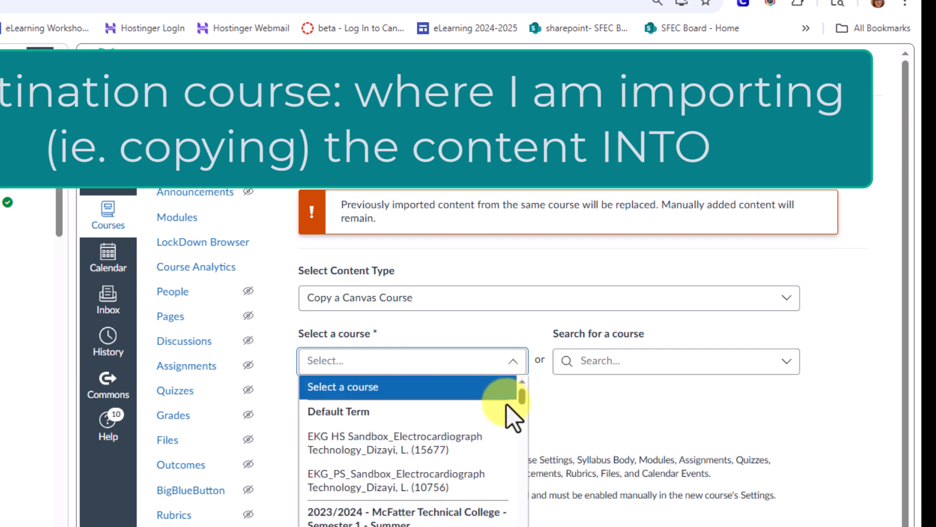
scroll(449, 478, down, 10)
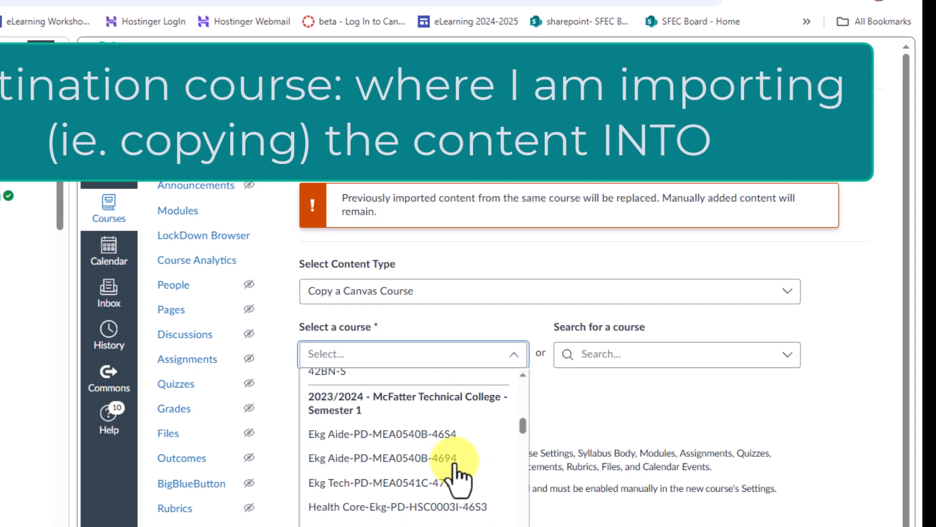
scroll(455, 476, down, 10)
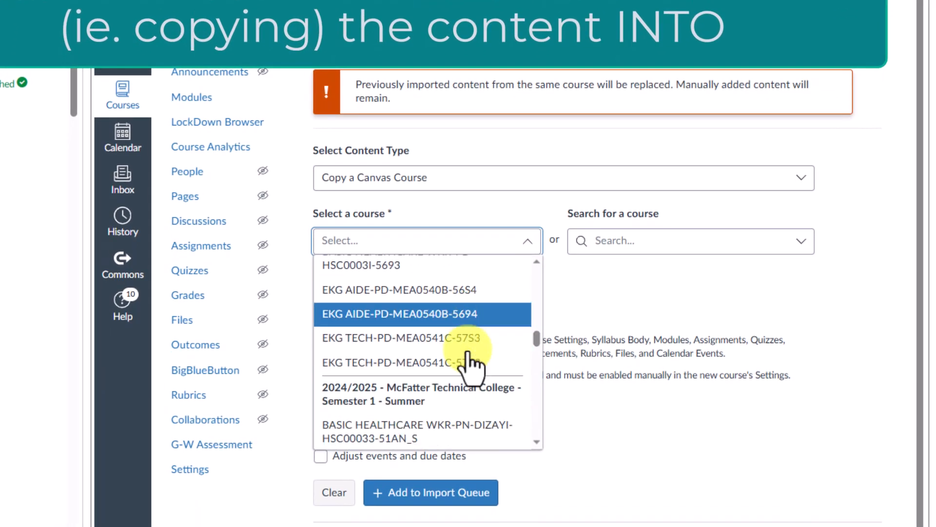
scroll(470, 365, down, 8)
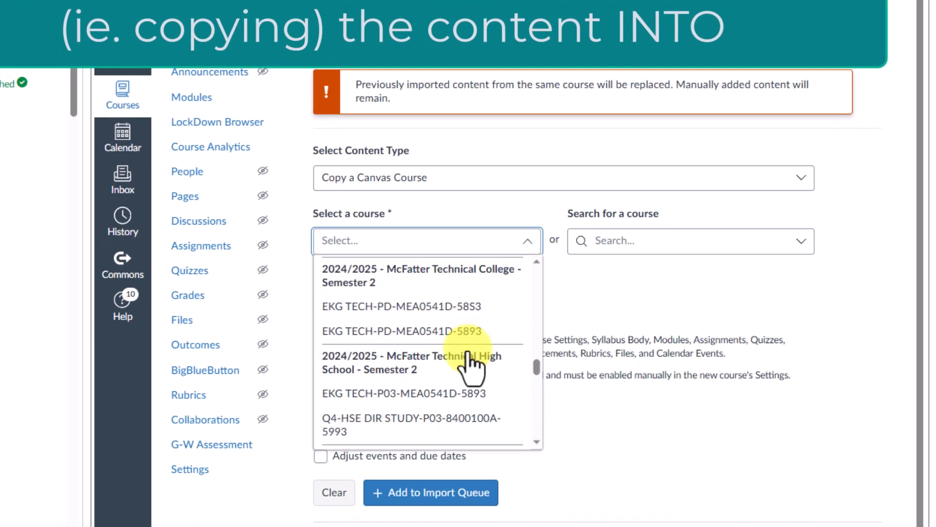
scroll(471, 366, down, 5)
scroll(371, 292, up, 2)
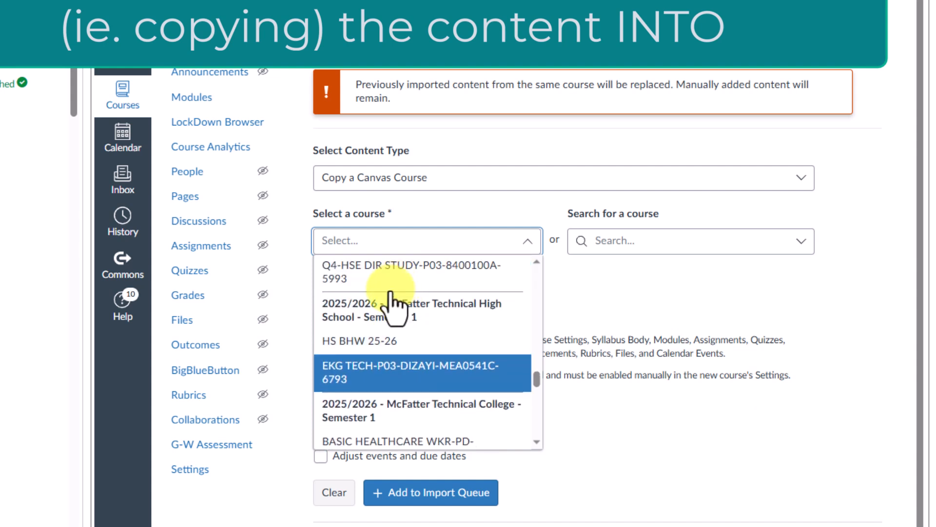
scroll(373, 385, down, 3)
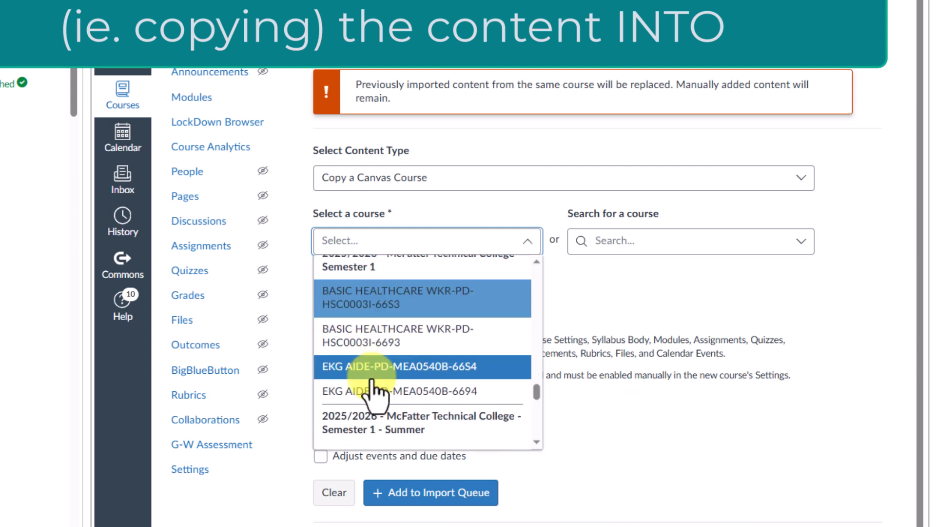
scroll(376, 385, down, 6)
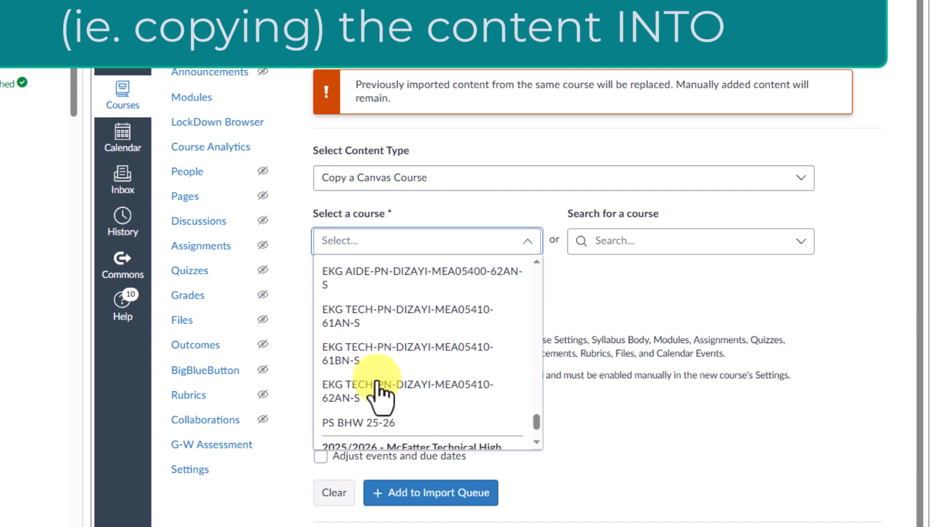
scroll(378, 391, down, 5)
scroll(439, 347, up, 3)
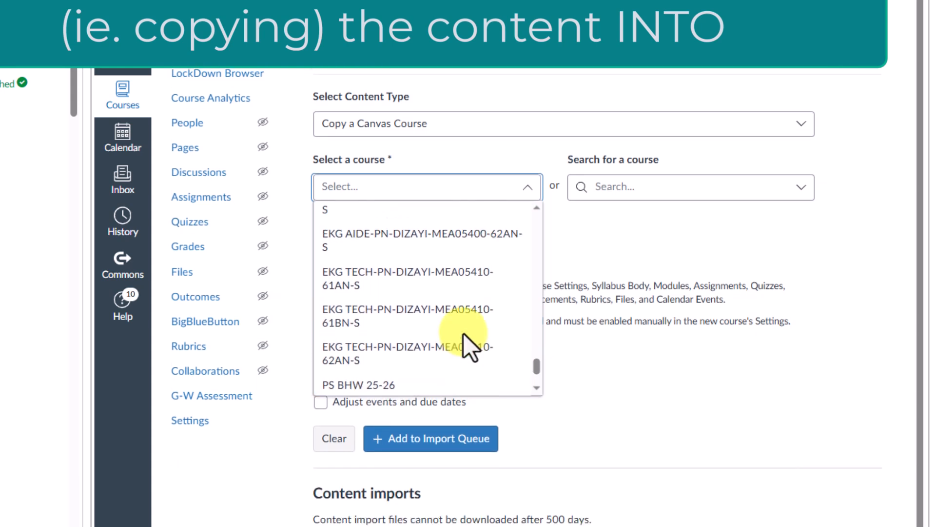
scroll(464, 334, up, 8)
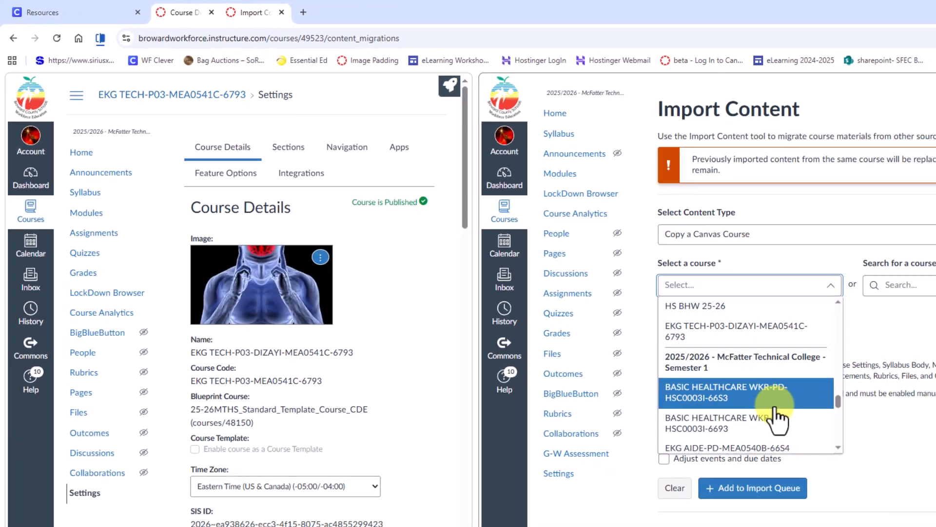
scroll(734, 383, down, 3)
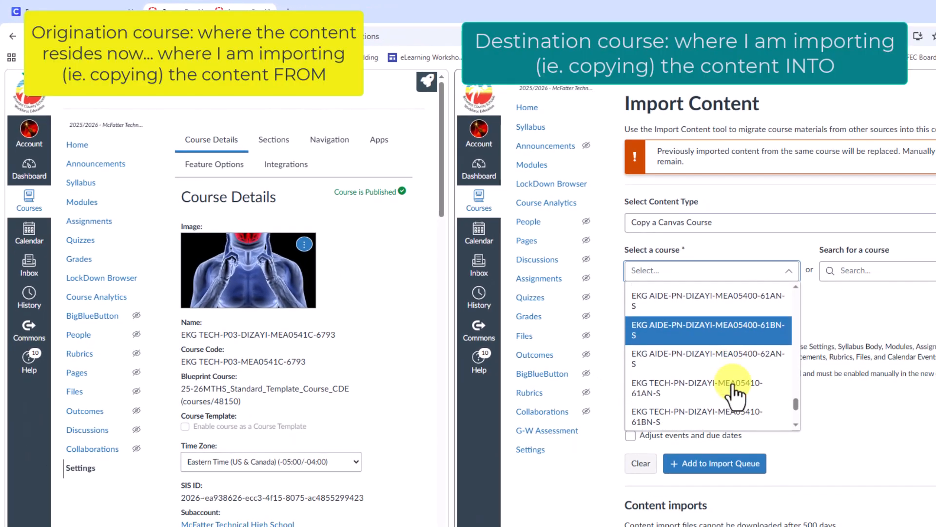
scroll(737, 356, down, 2)
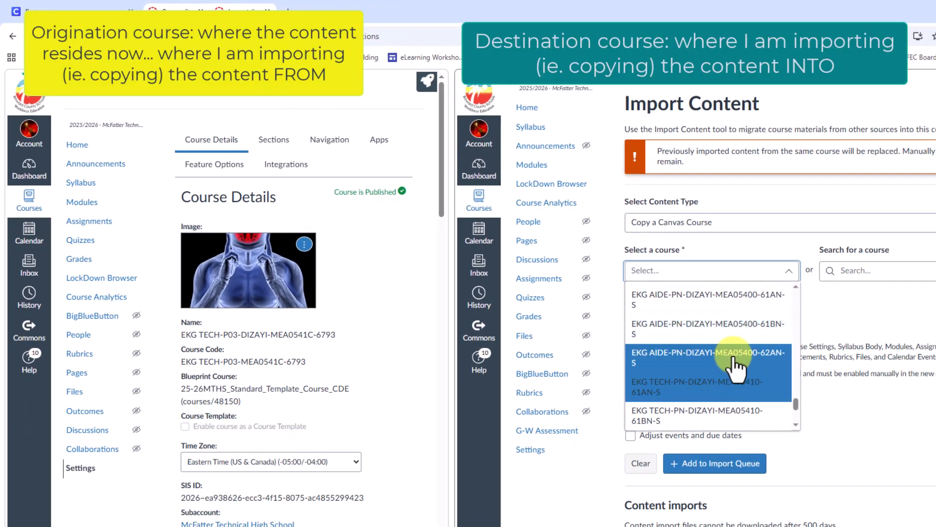
click(889, 317)
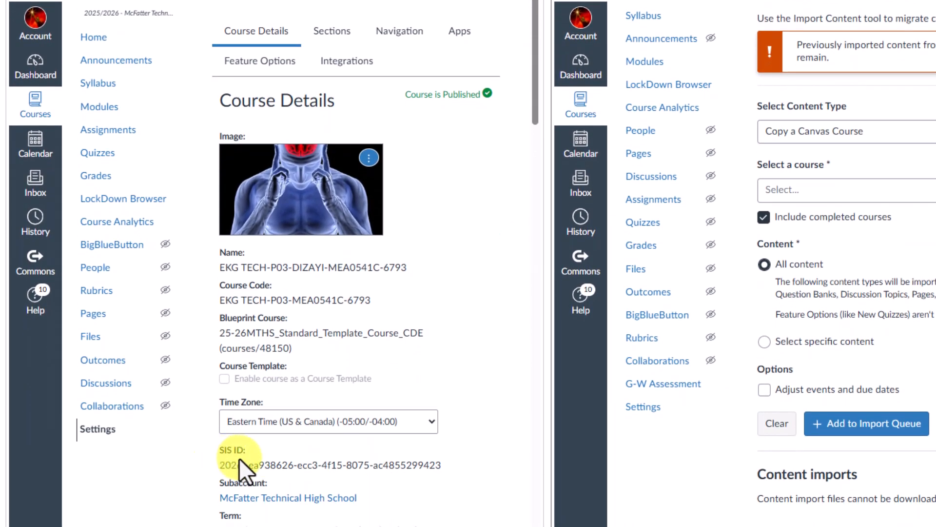
- Copy the source course's SIS ID, search for a course with it in the import form, and select the matching Semester 1 course
drag(219, 465, 442, 465)
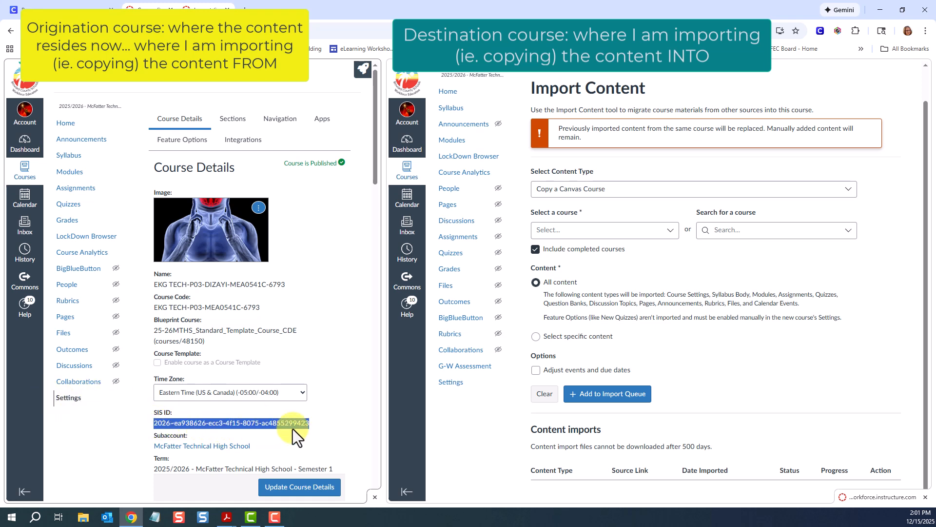
click(546, 228)
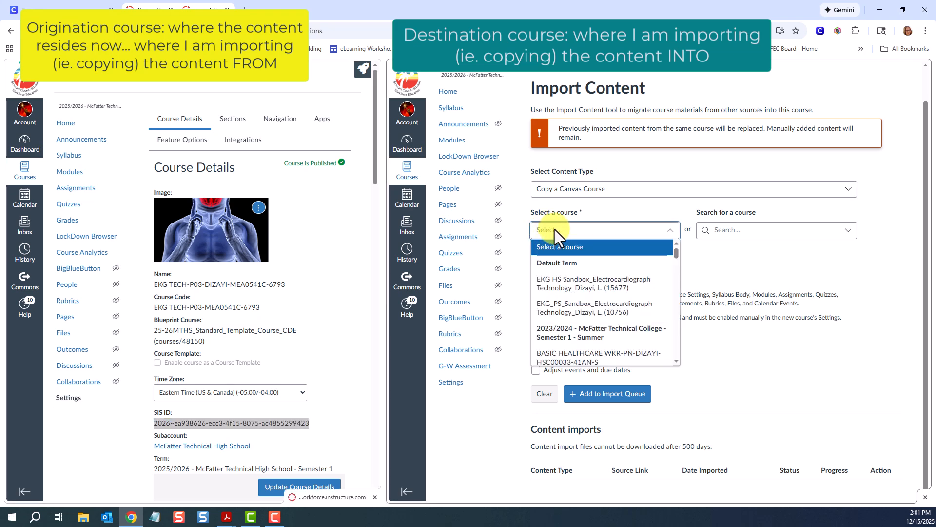
click(555, 229)
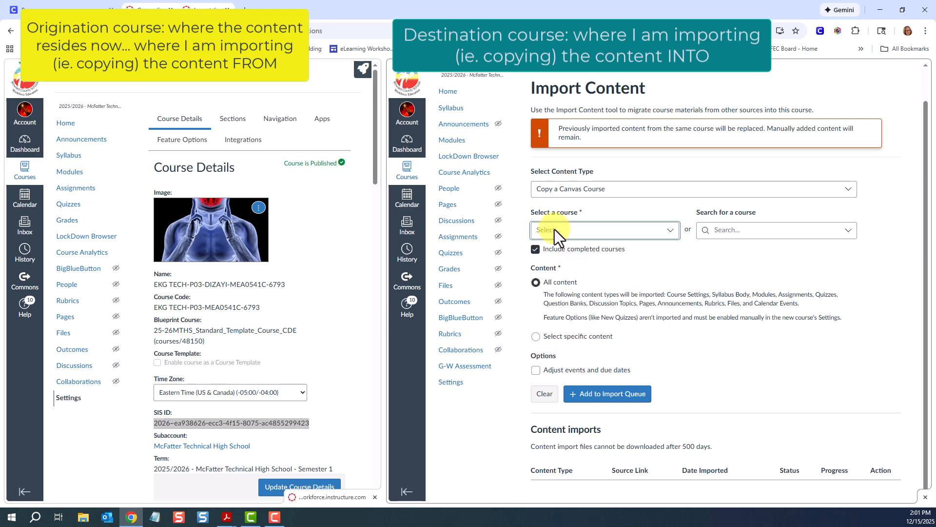
click(779, 231)
key(ctrl+v)
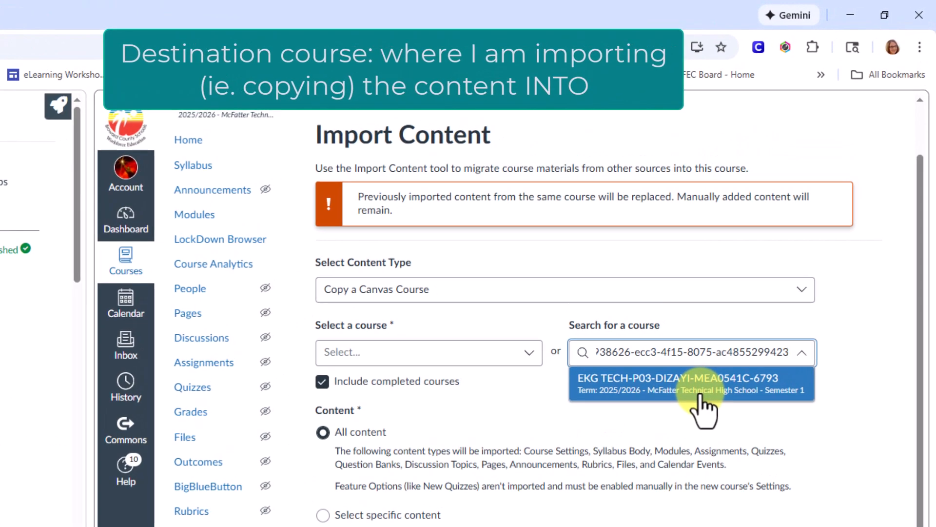
click(701, 390)
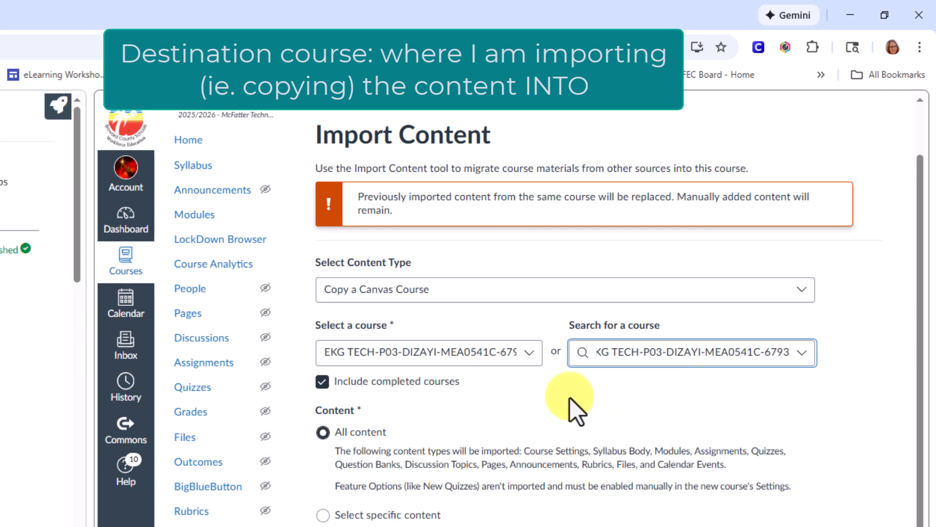
- Check that both source course fields of the import form hold the course ending in 6793
click(527, 353)
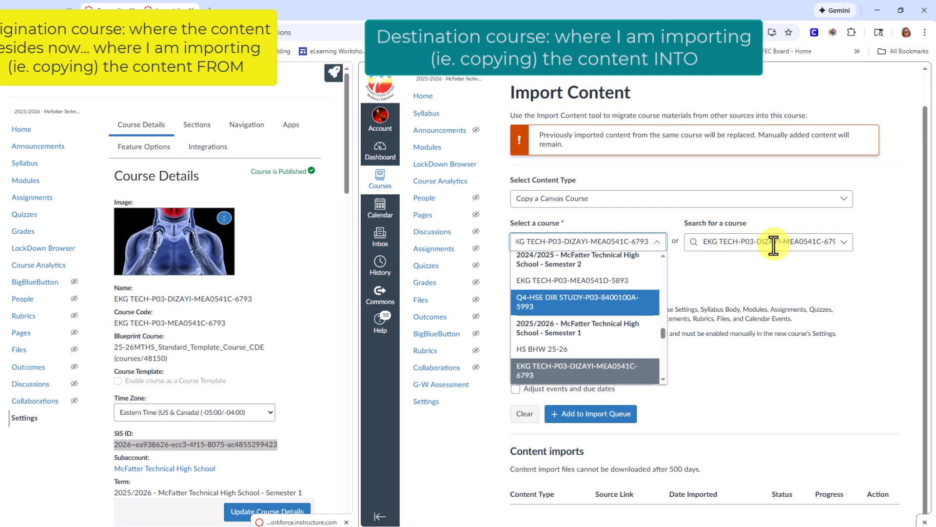
click(849, 242)
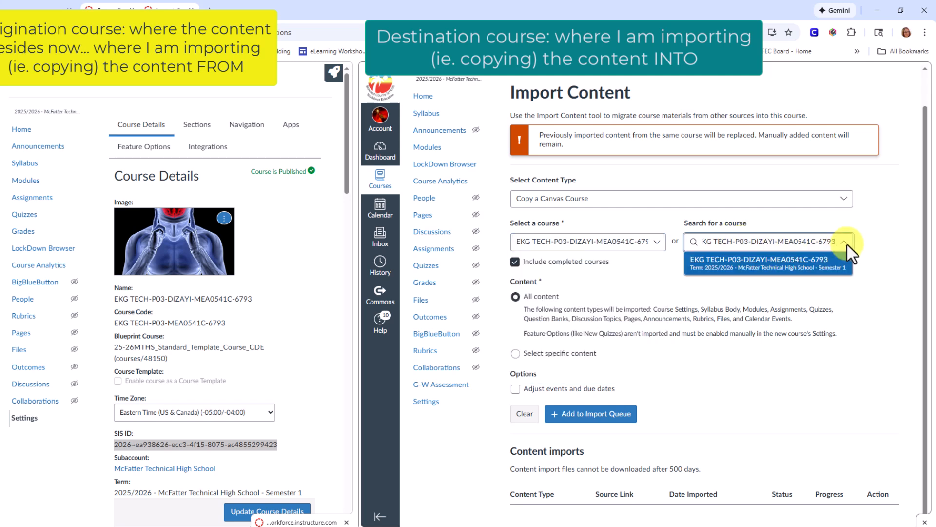
click(788, 266)
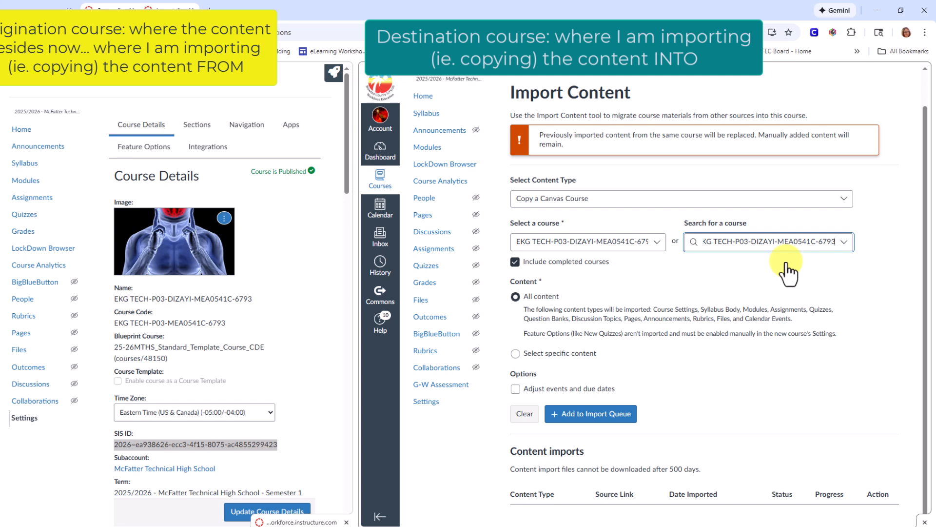
- Choose to import specific content, add the course copy to the import queue, and widen the destination course's half of the split view
click(515, 353)
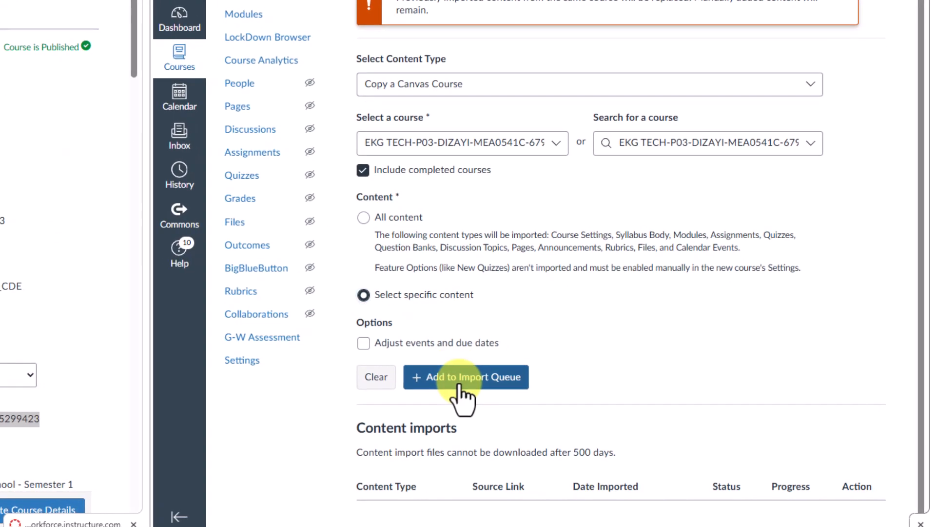
click(459, 383)
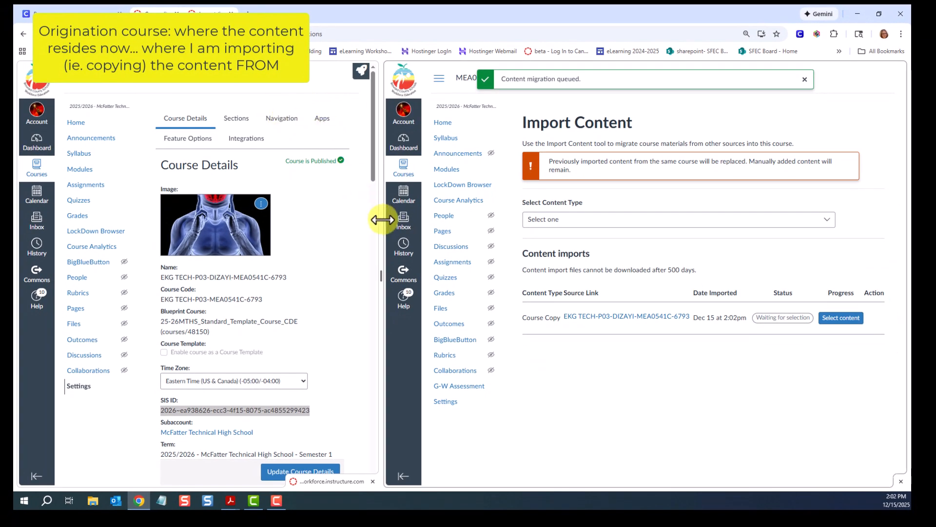
drag(376, 215, 88, 212)
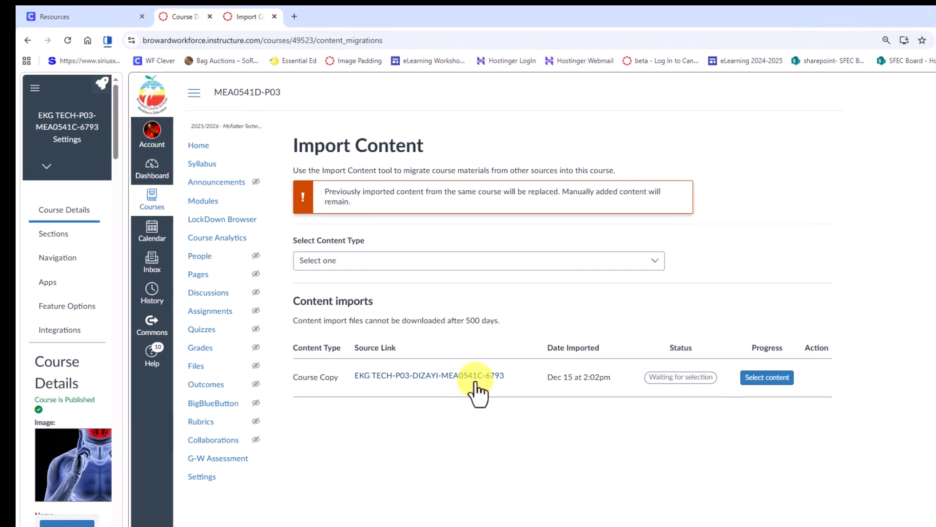
- Open the content selection for the queued course copy and include every content category, from Course Settings through Files
click(817, 401)
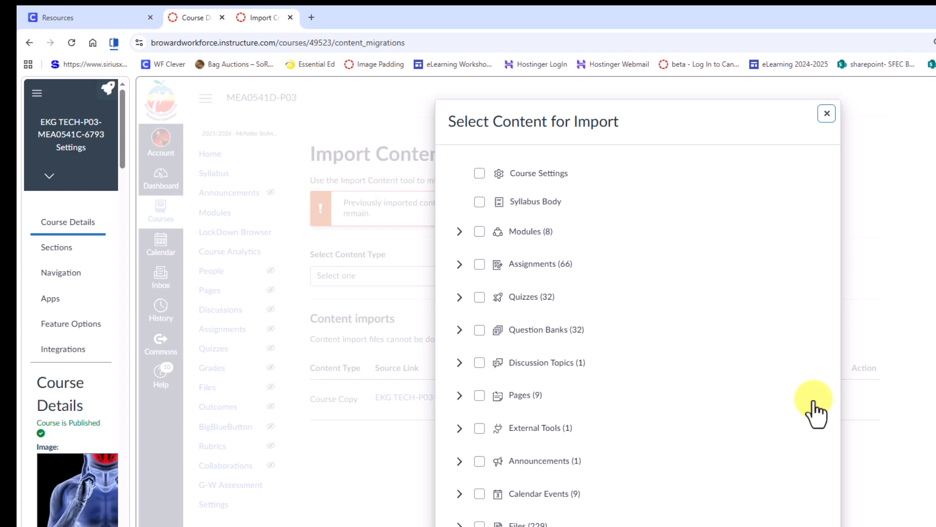
click(480, 173)
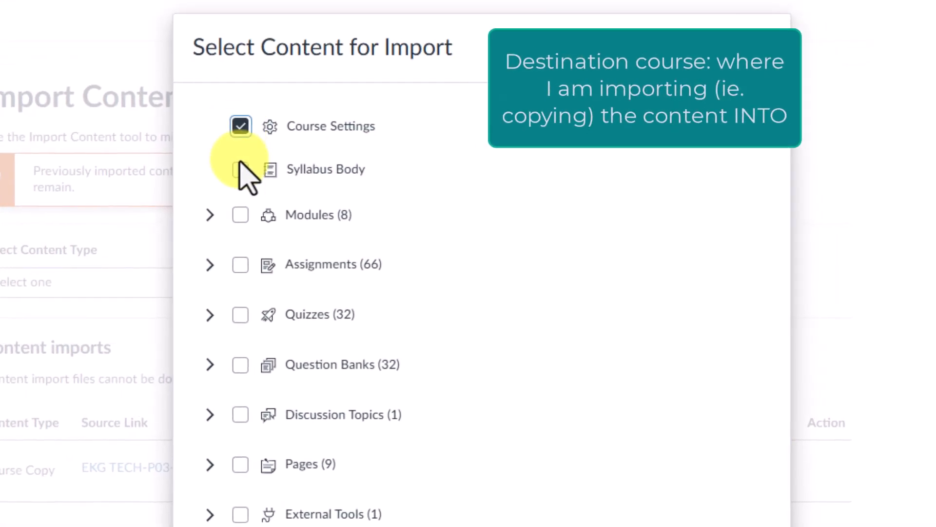
click(240, 170)
click(240, 215)
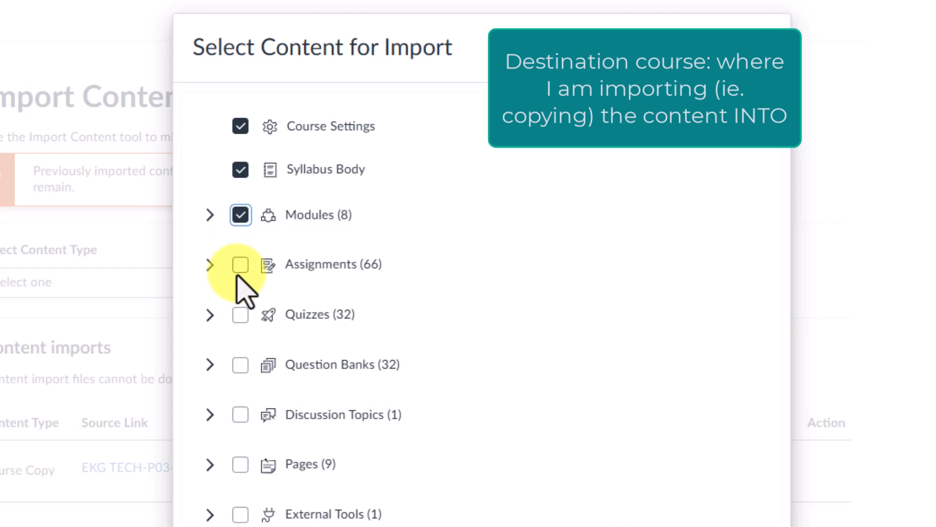
click(240, 264)
click(240, 314)
click(240, 315)
click(240, 315)
click(240, 365)
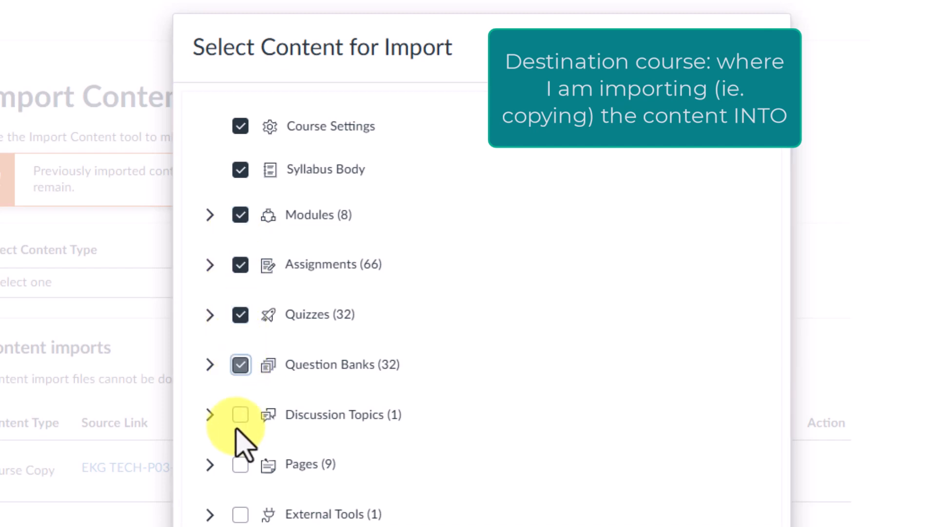
click(240, 415)
click(240, 465)
click(240, 514)
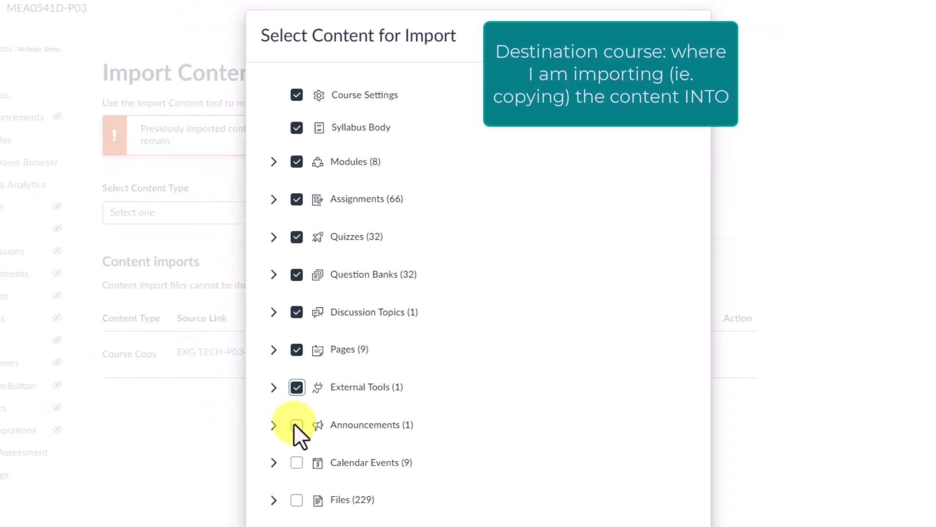
click(240, 526)
click(297, 462)
click(296, 500)
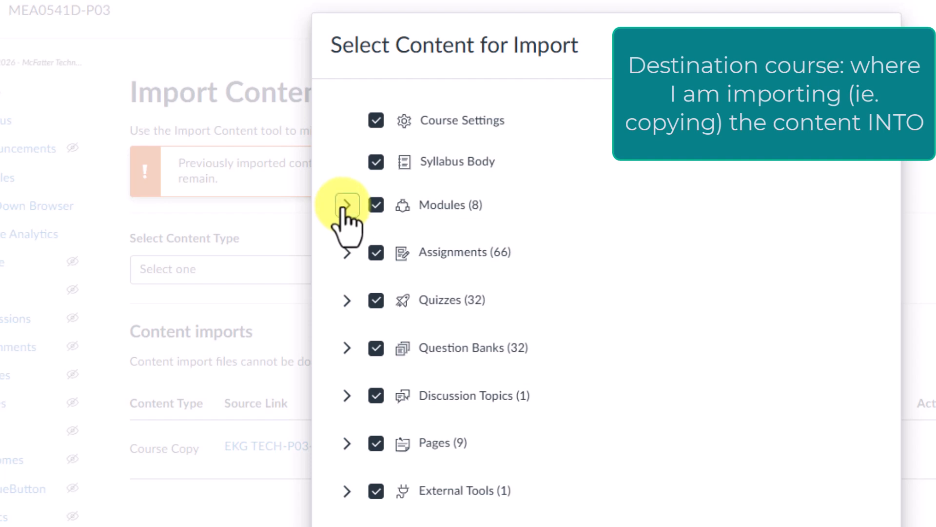
- Exclude the BP26-Welcome, BP26-Canvas Student Support, BP26-Other Student Support and BP26-Teacher Support modules from the import
click(346, 206)
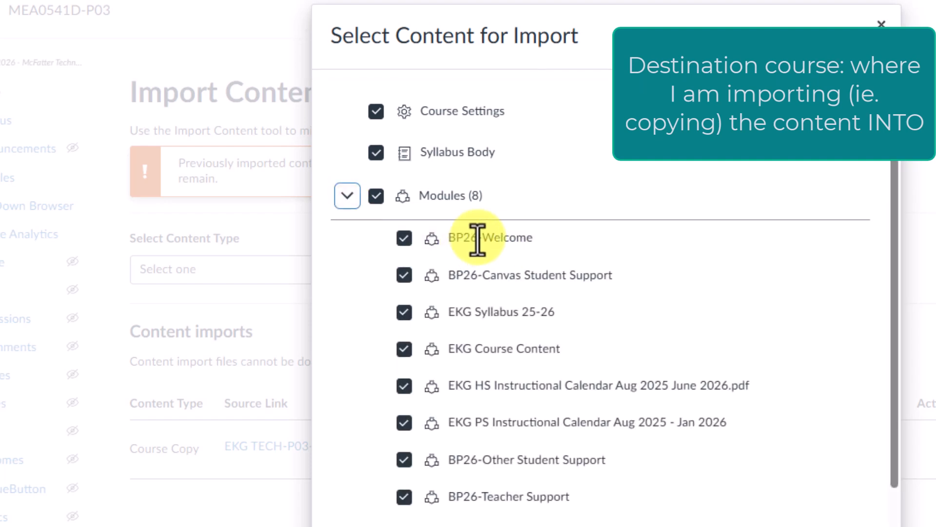
click(403, 239)
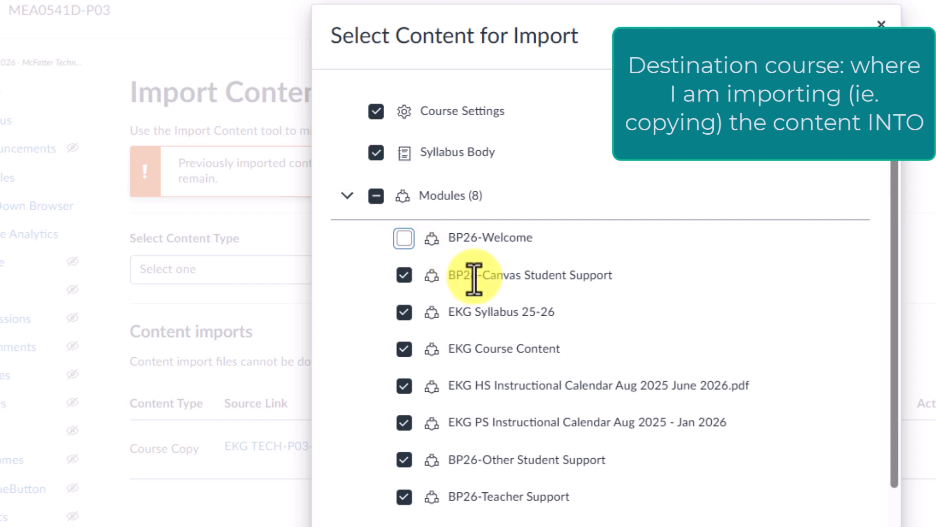
click(404, 275)
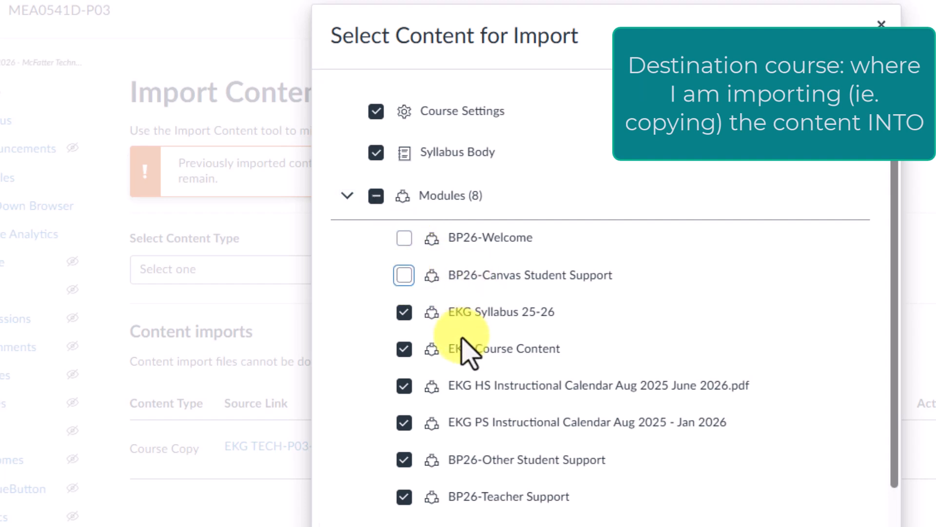
click(403, 460)
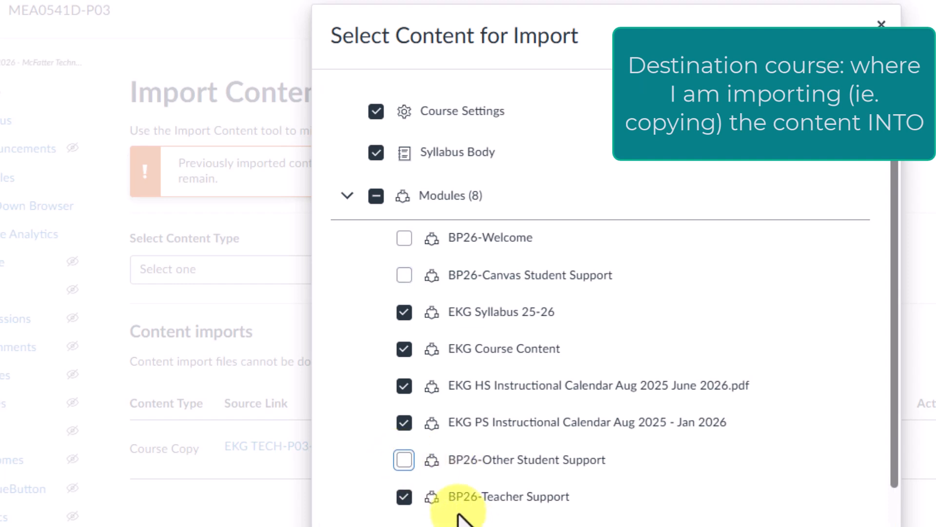
click(404, 496)
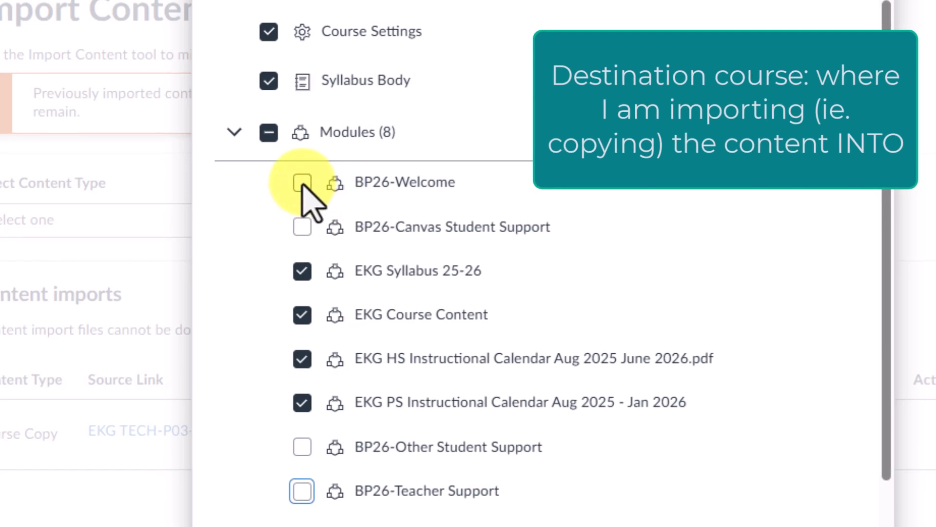
- Exclude the whole BP26-First Week Assignments group, with its three assignments, from the import
scroll(312, 507, down, 5)
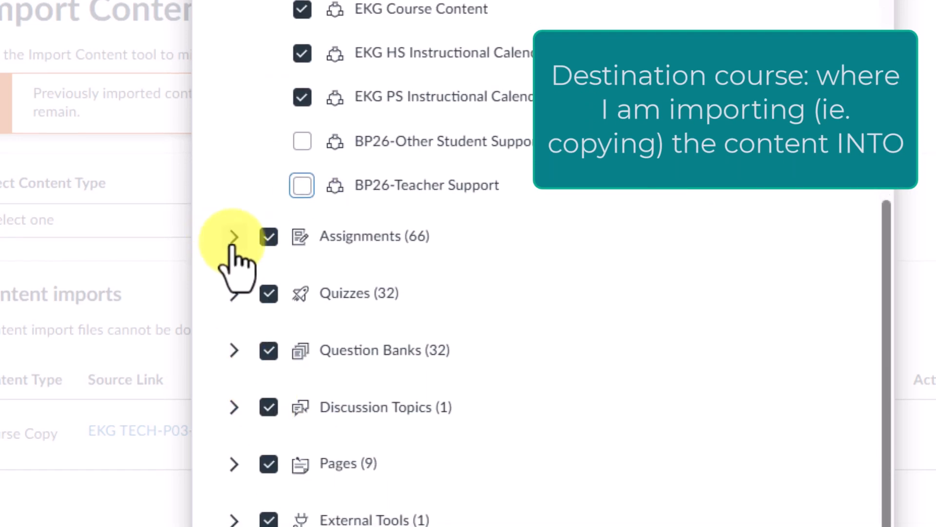
click(234, 236)
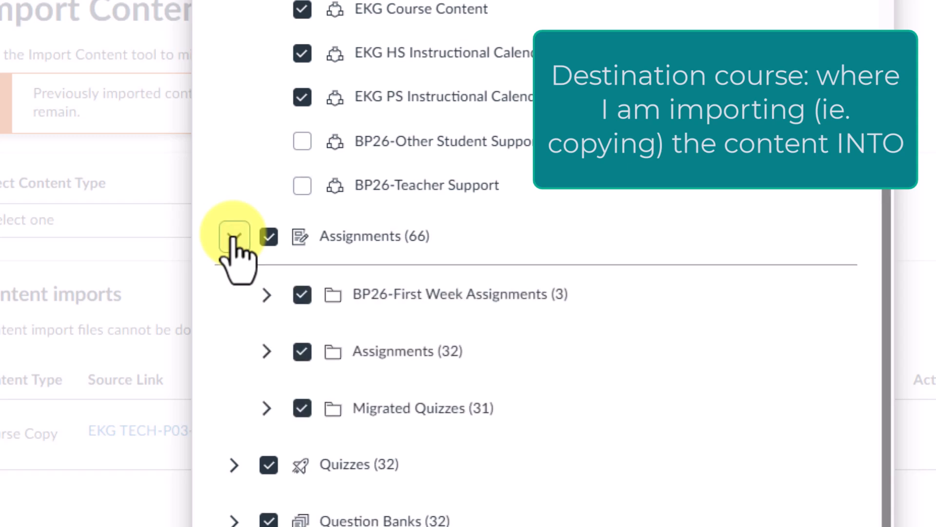
click(266, 295)
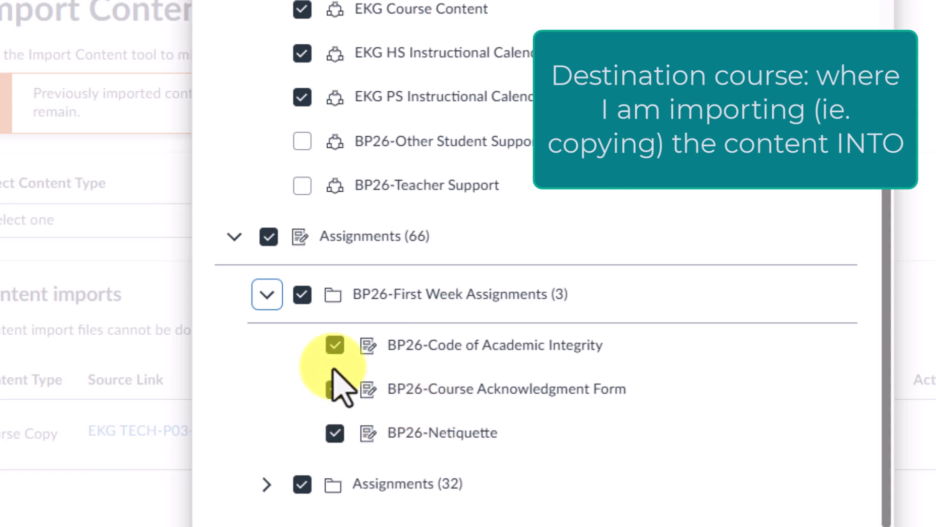
click(337, 348)
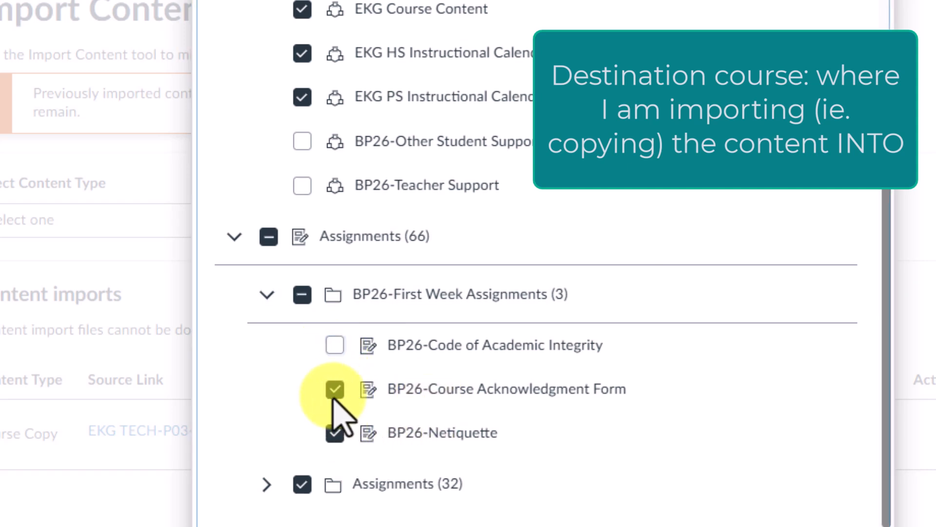
click(335, 389)
click(335, 432)
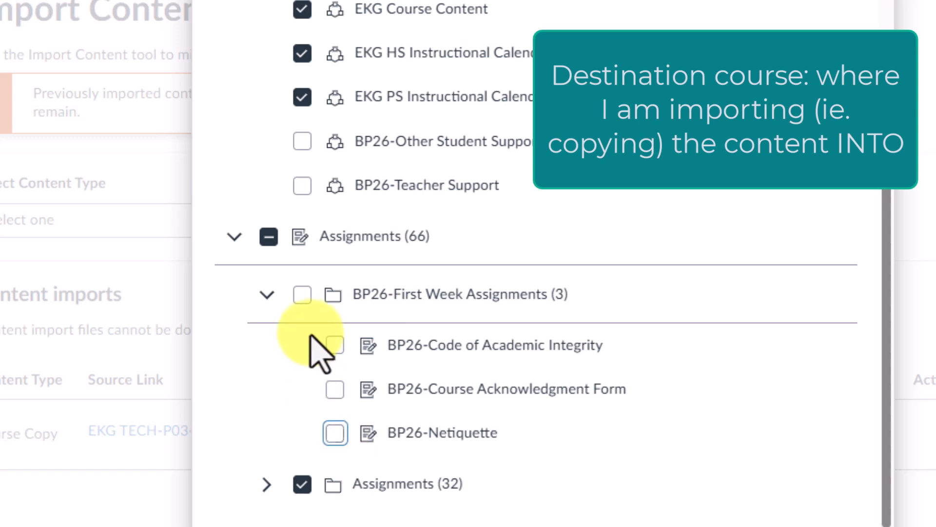
click(303, 293)
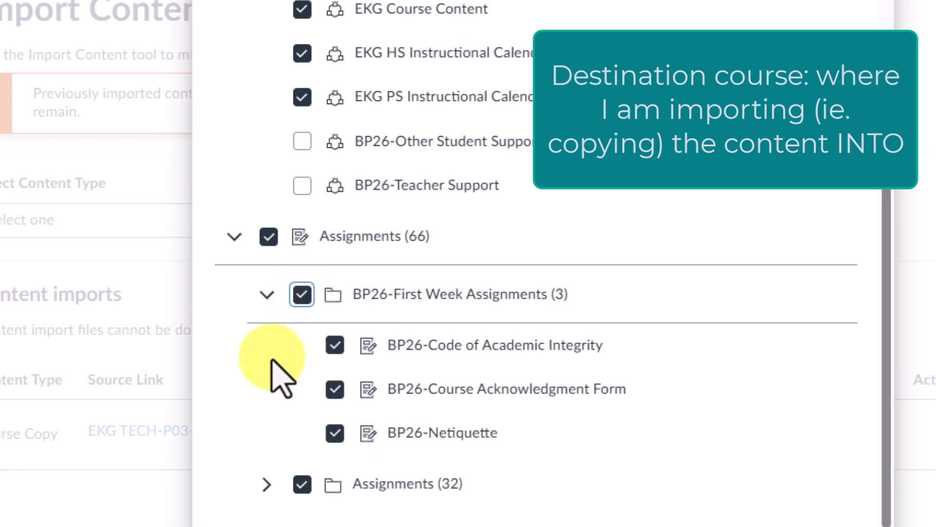
click(302, 294)
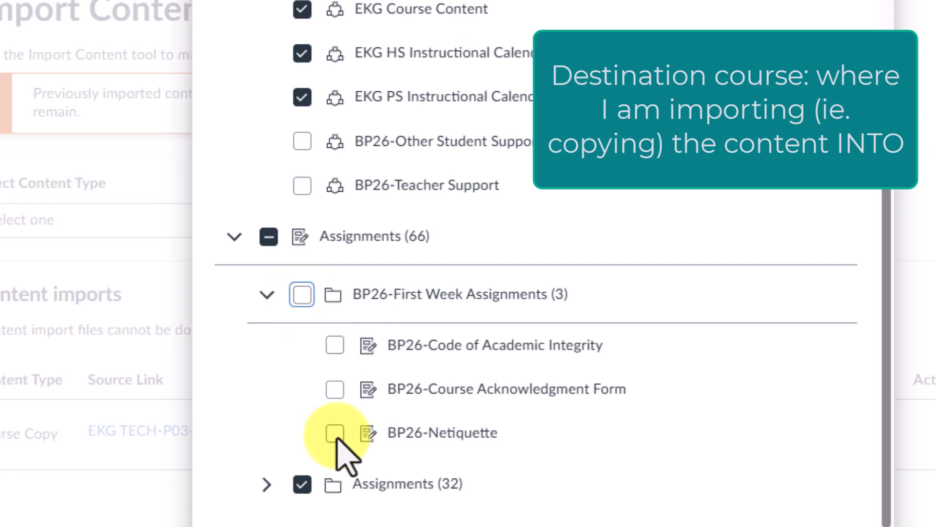
- Review the items listed in the Assignments and Migrated Quizzes groups for any that should not be imported
scroll(299, 323, down, 4)
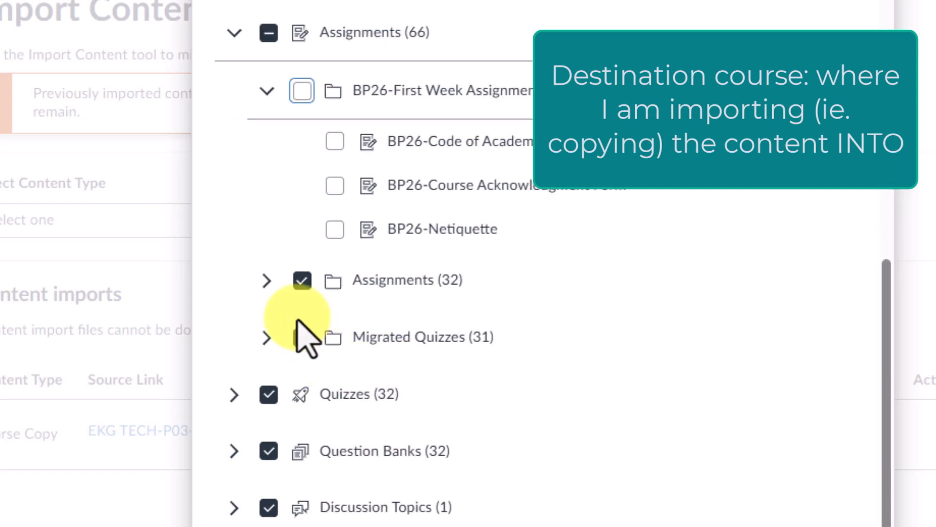
click(266, 281)
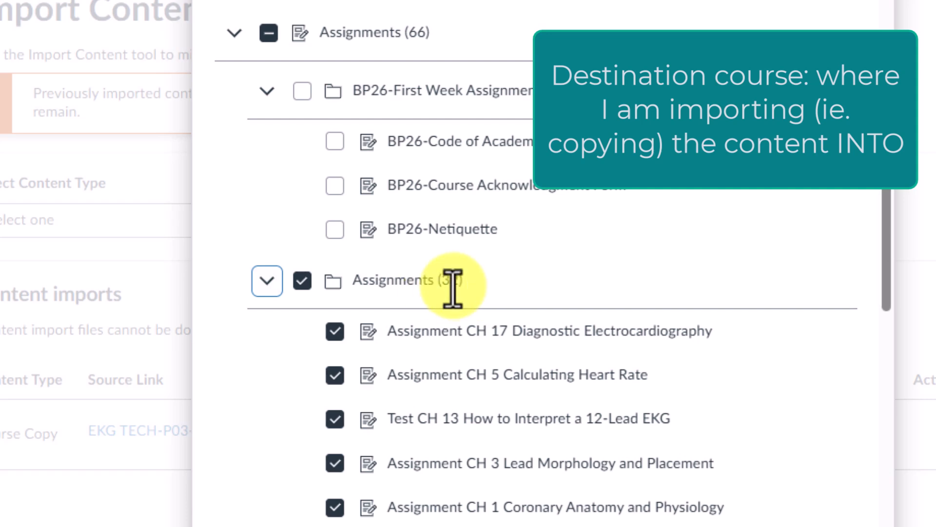
scroll(390, 352, down, 2)
scroll(396, 366, down, 10)
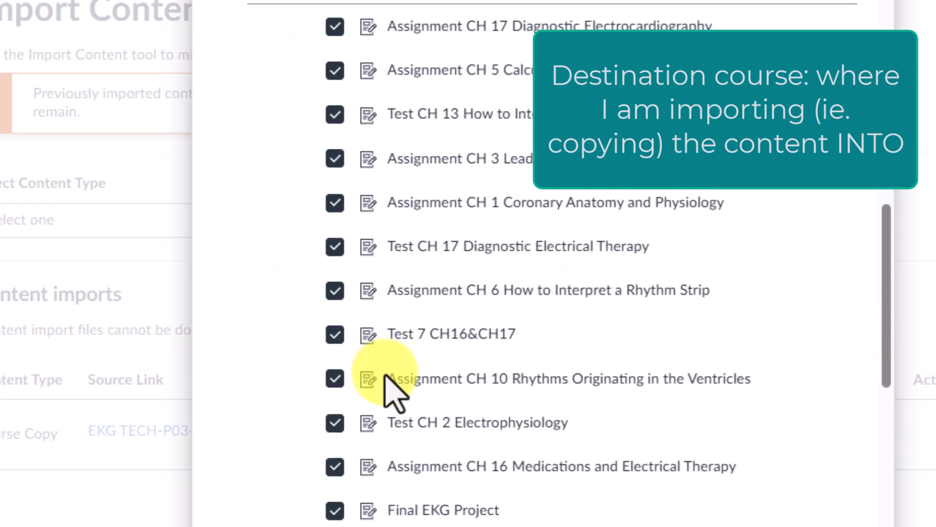
scroll(386, 380, down, 10)
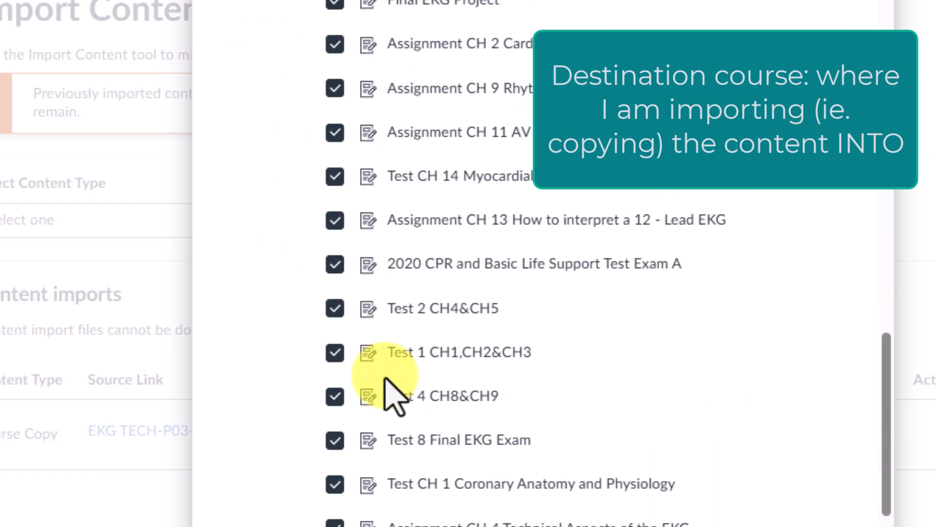
scroll(386, 379, down, 7)
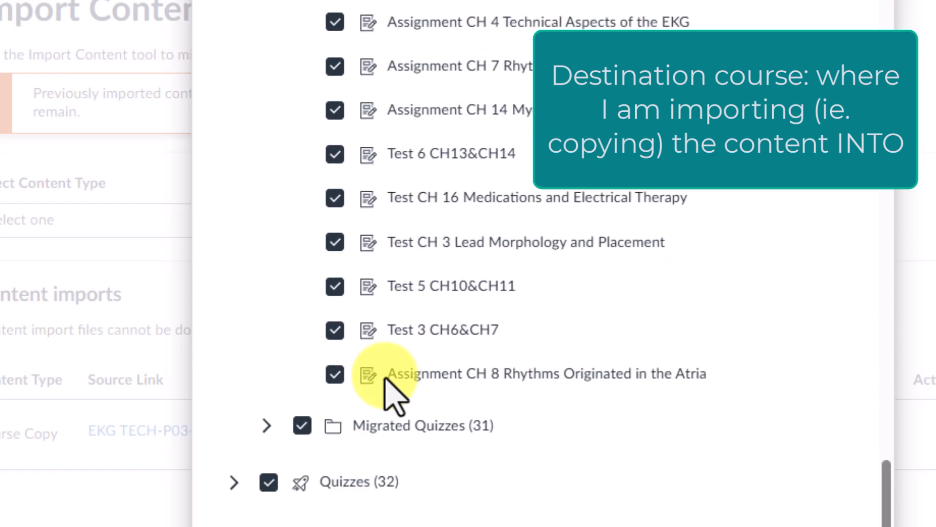
click(266, 320)
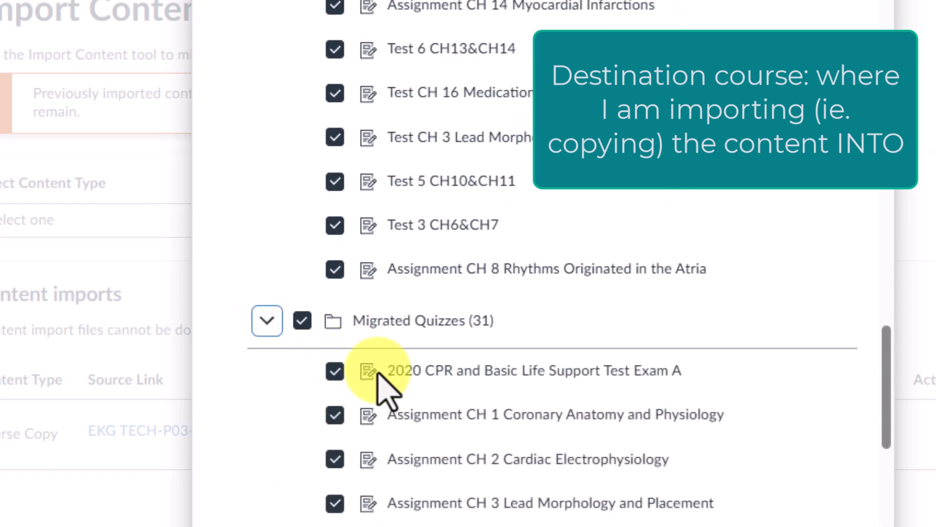
scroll(389, 383, down, 2)
scroll(406, 424, down, 18)
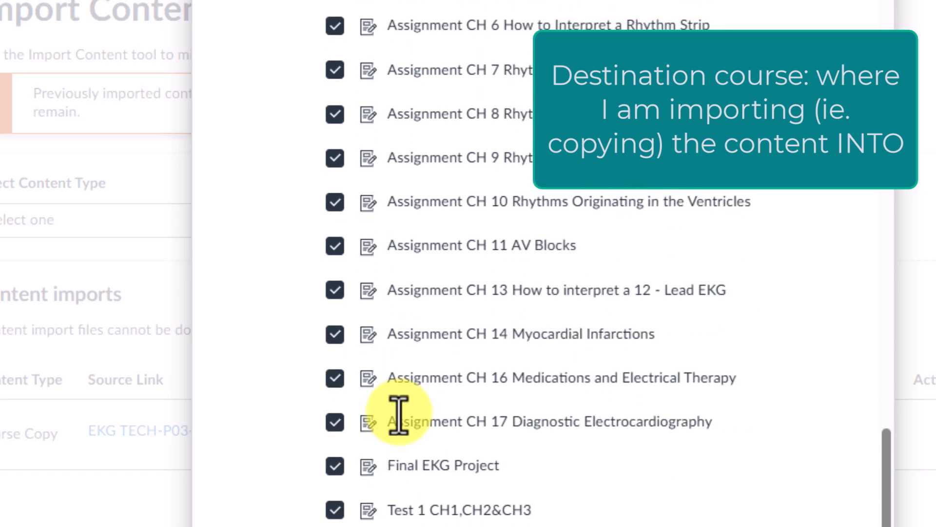
scroll(406, 424, down, 10)
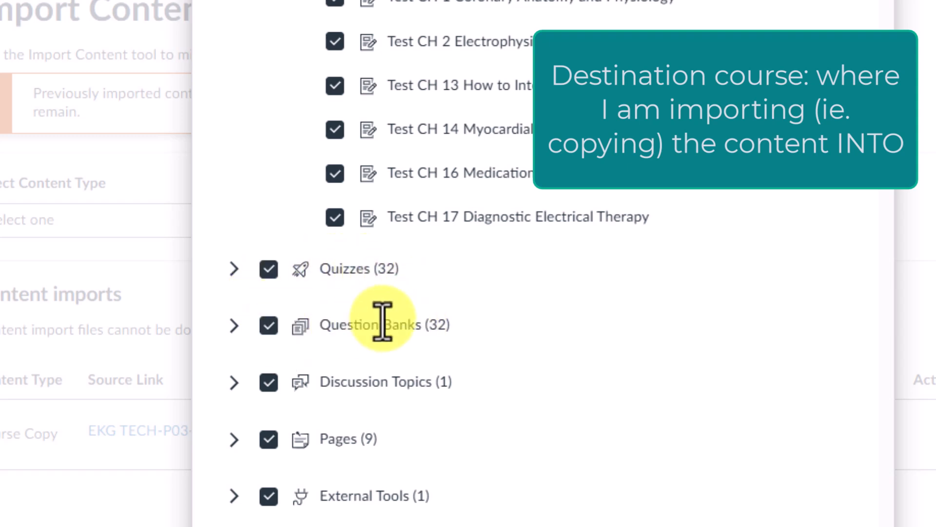
- Exclude the BP26-Class Introductions Discussion Board topic and all of the BP26 pages from the import
click(233, 385)
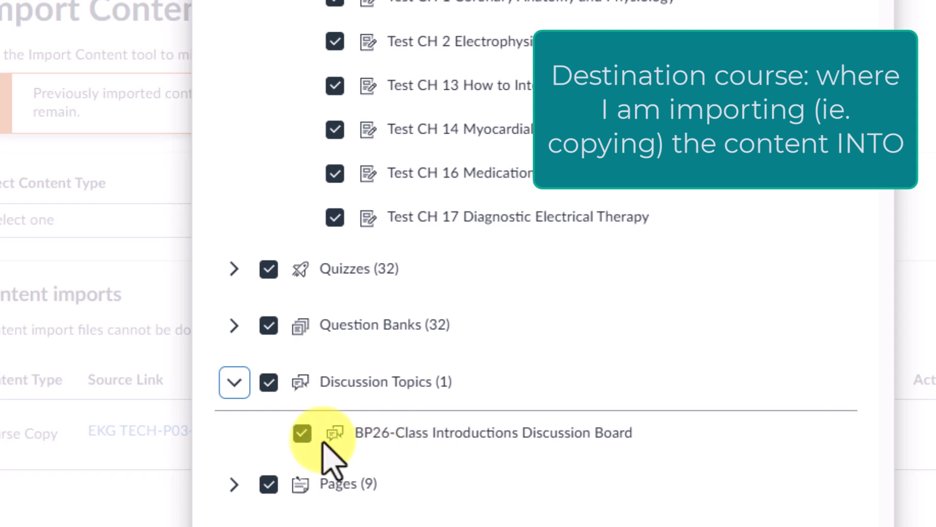
click(303, 433)
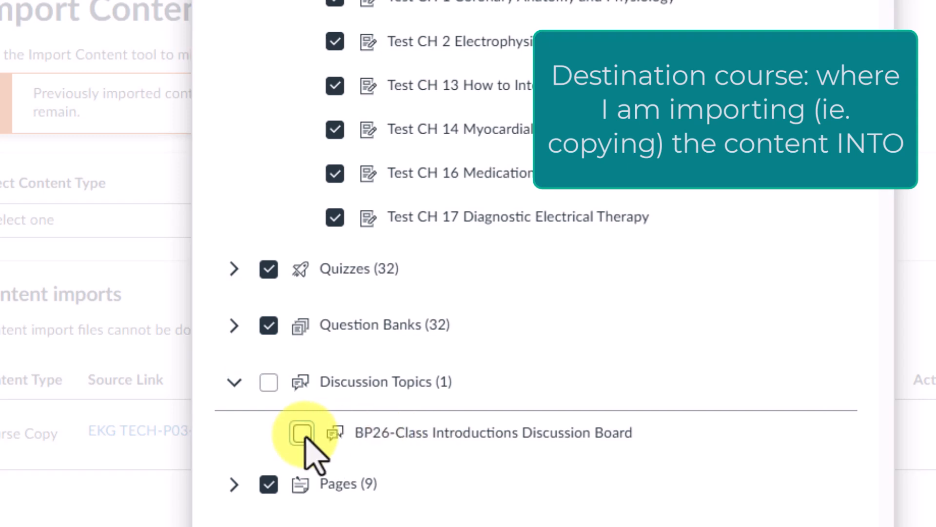
scroll(437, 475, down, 1)
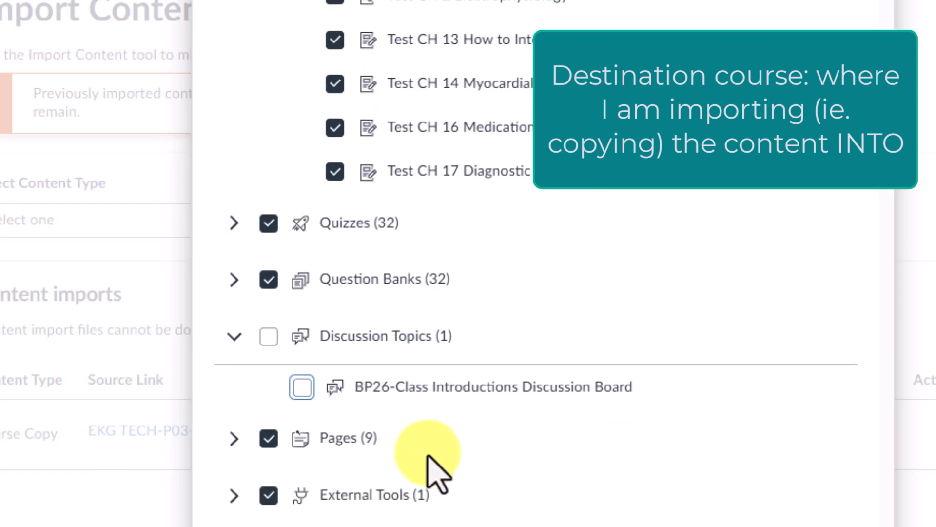
click(234, 438)
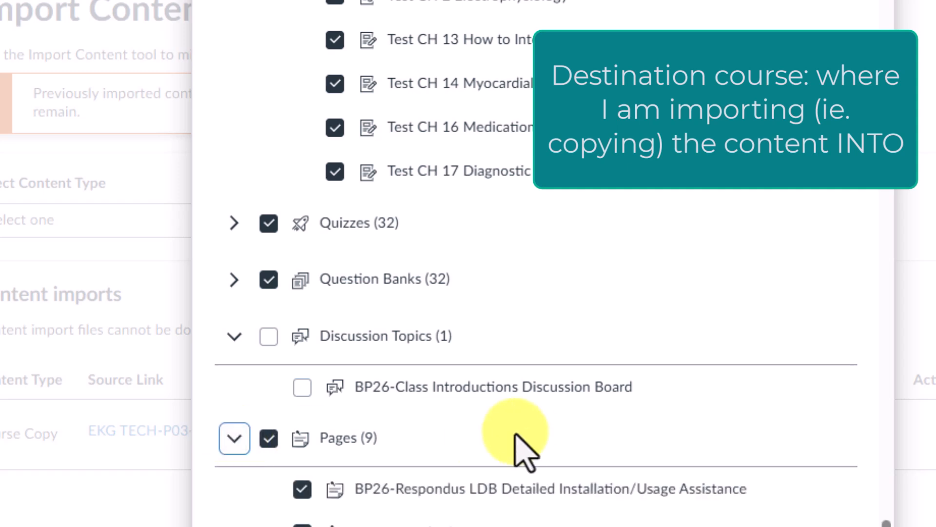
scroll(519, 448, down, 4)
scroll(517, 430, down, 2)
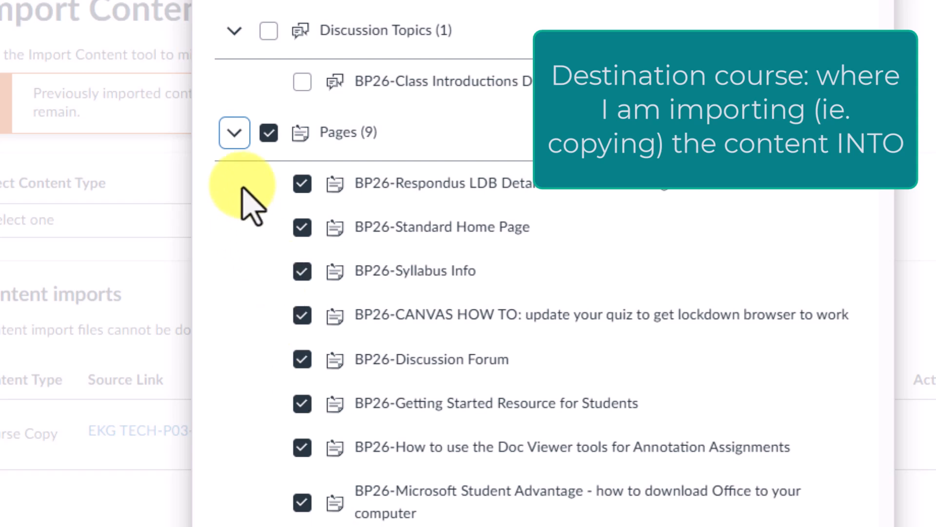
click(269, 132)
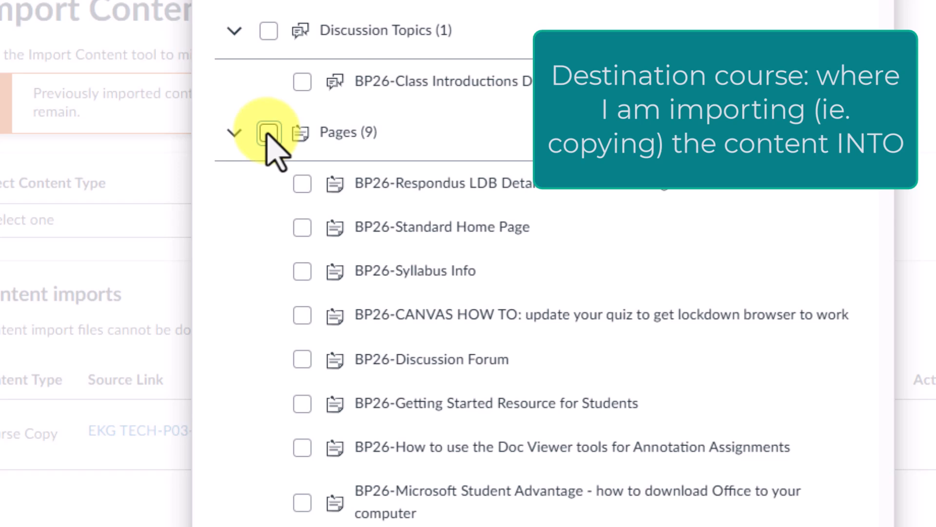
- Expand External Tools and Announcements to check which items they would import
scroll(297, 244, down, 3)
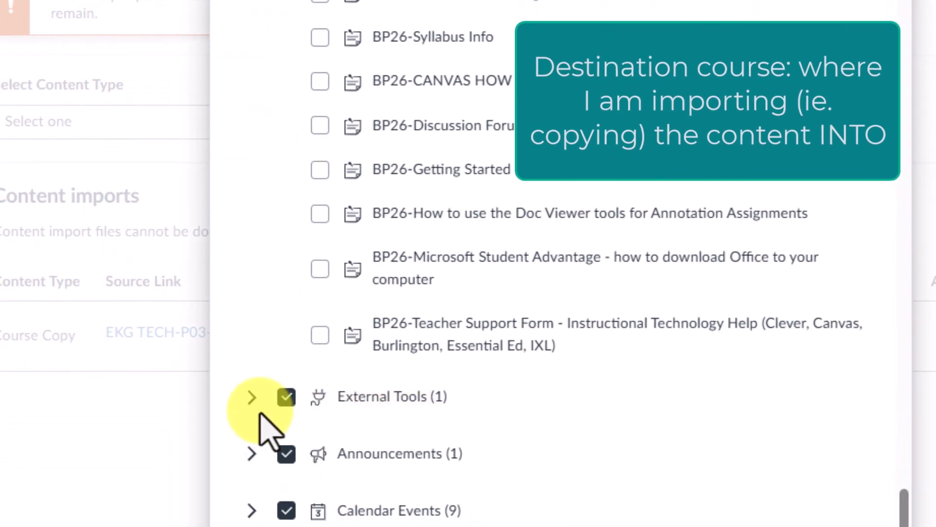
click(252, 397)
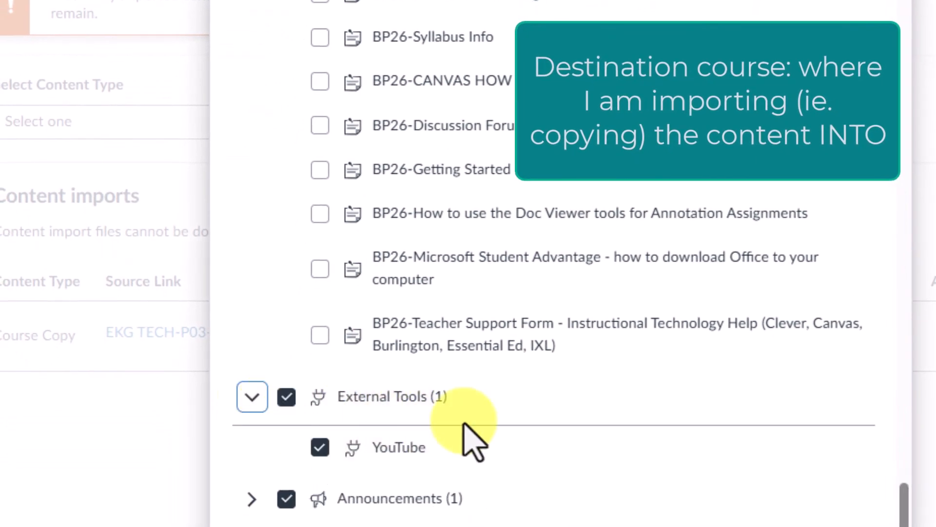
scroll(390, 435, down, 1)
click(251, 452)
scroll(341, 444, down, 1)
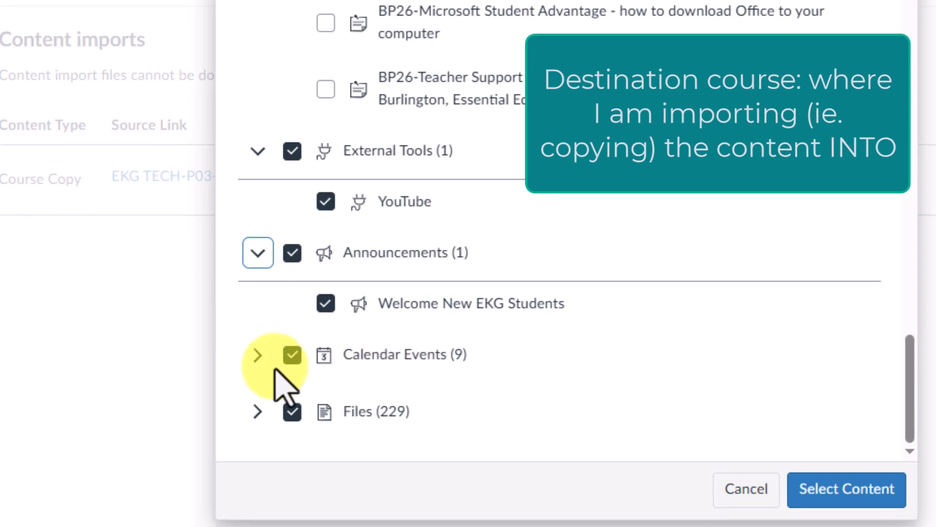
- Expand Calendar Events and Files to check which events and file folders the import would include
click(258, 355)
scroll(518, 297, down, 6)
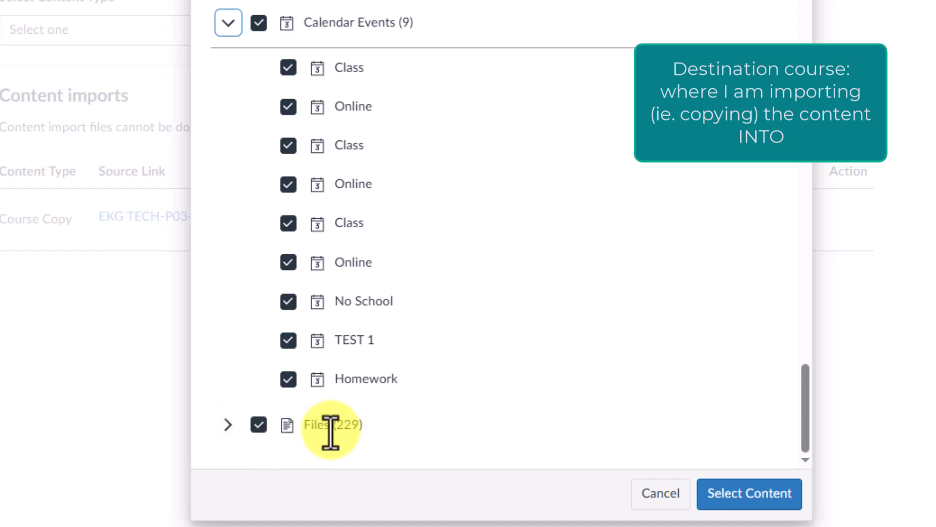
click(228, 424)
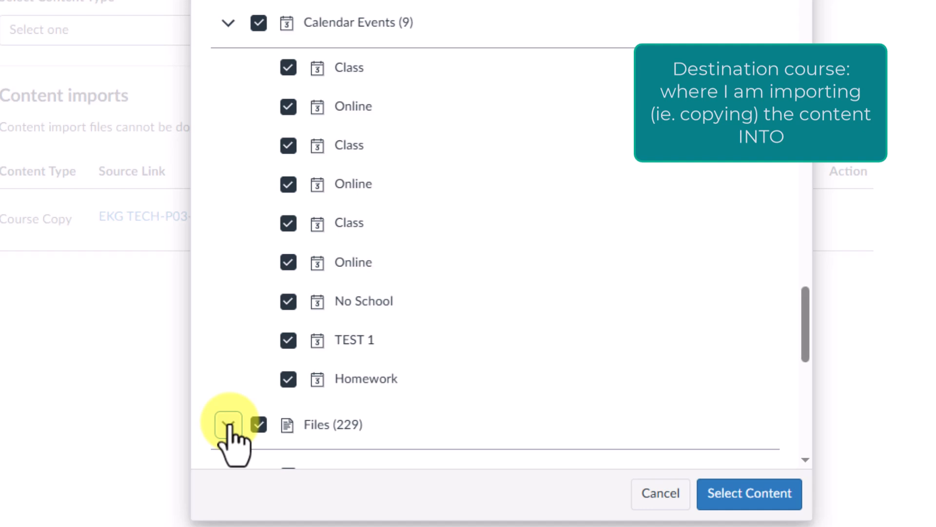
click(228, 424)
scroll(230, 429, down, 4)
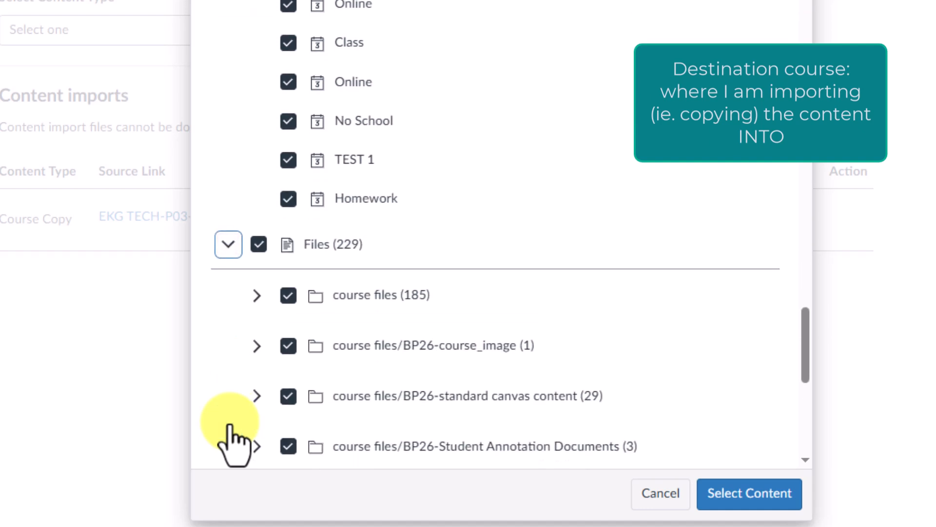
scroll(233, 437, down, 4)
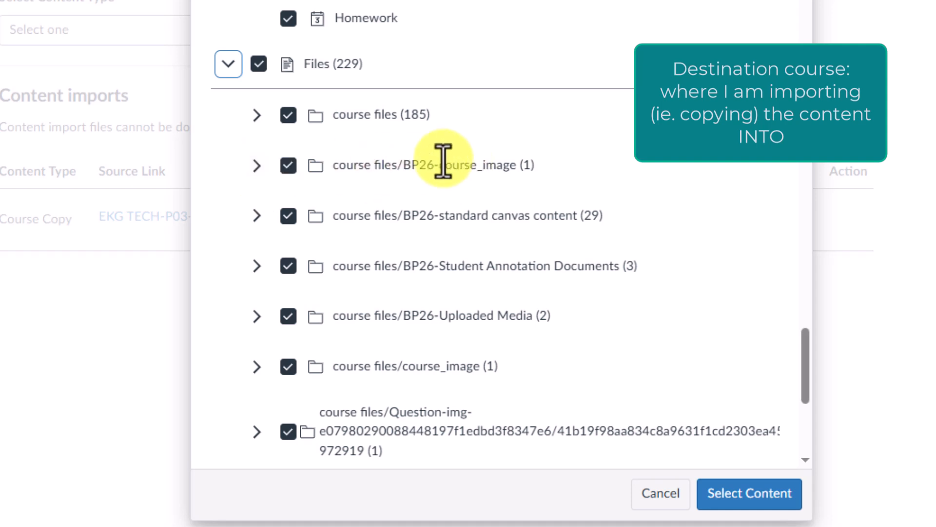
- Exclude the BP26-course_image file and the whole BP26-standard canvas content folder from the import
click(257, 166)
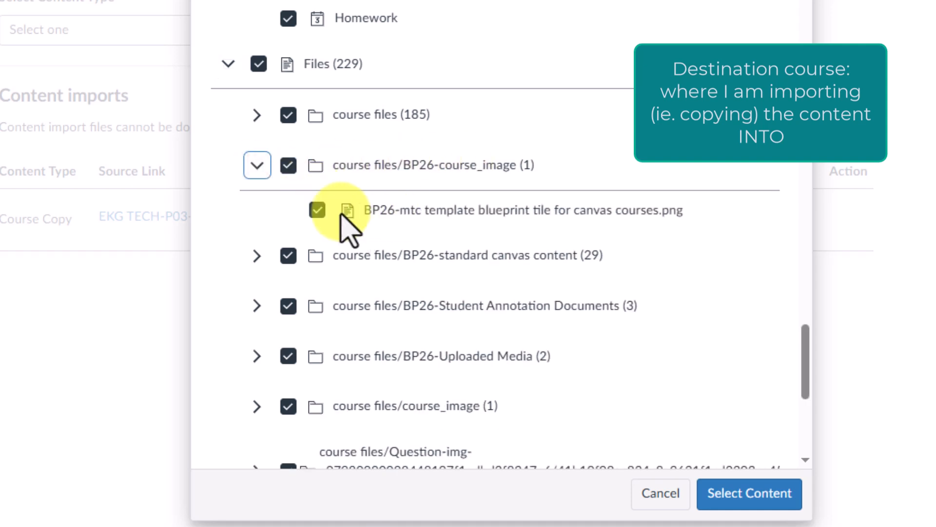
click(313, 212)
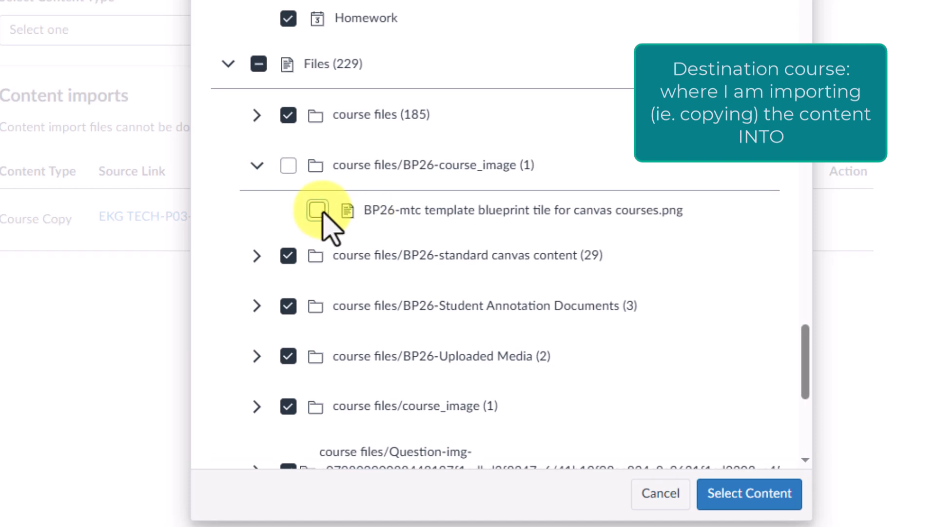
scroll(380, 166, down, 4)
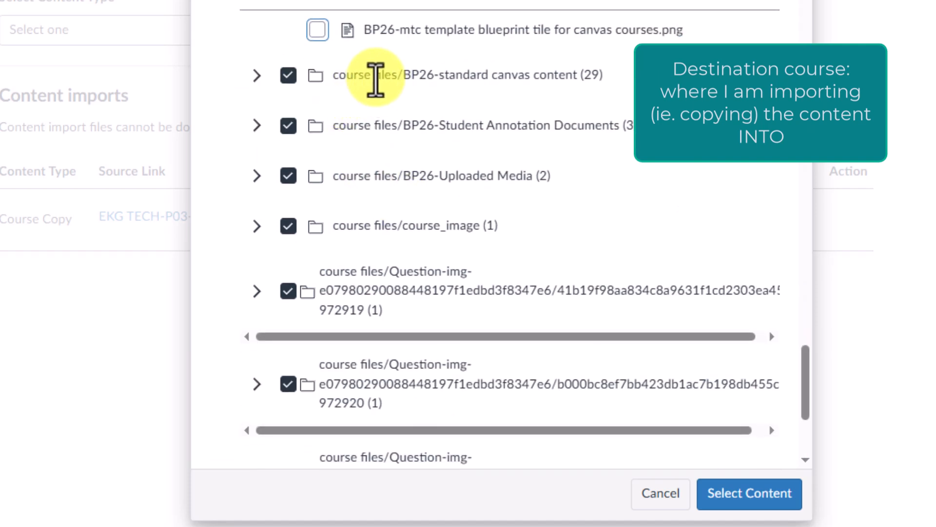
click(257, 76)
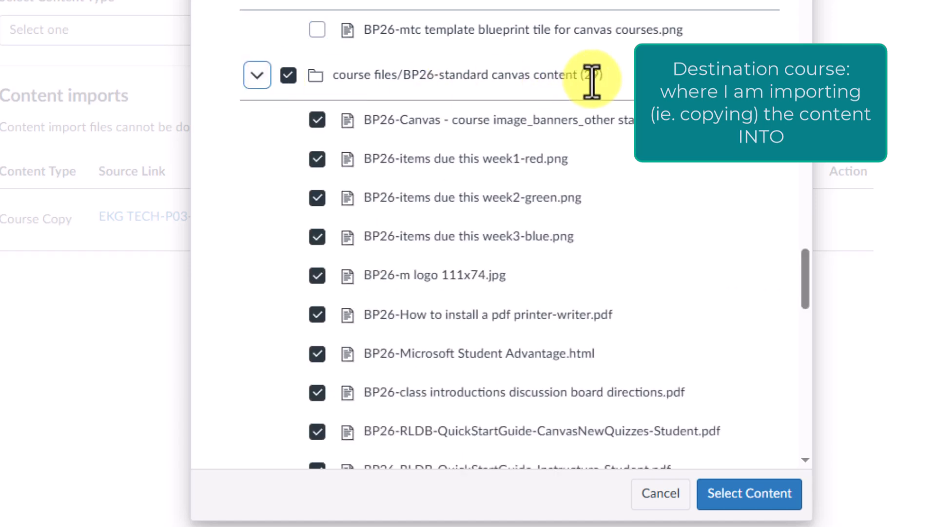
scroll(361, 161, down, 2)
scroll(359, 167, down, 8)
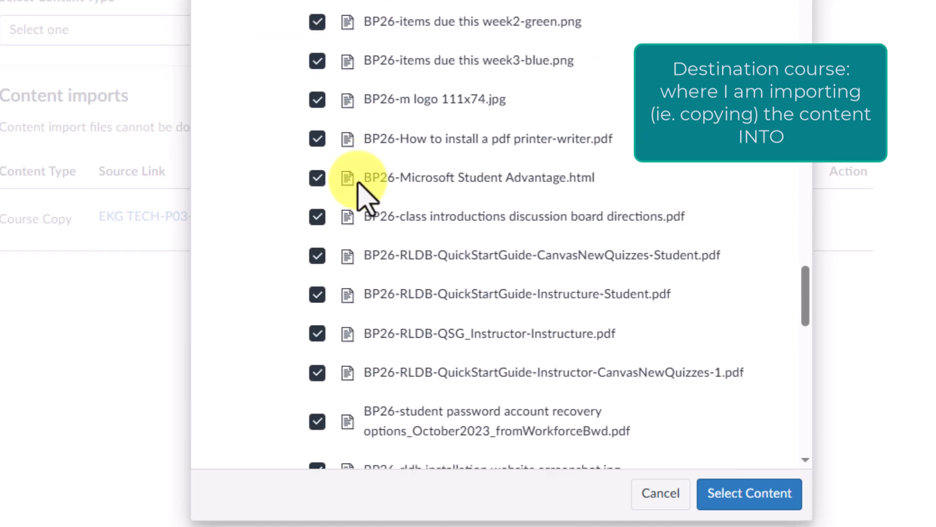
scroll(364, 190, down, 9)
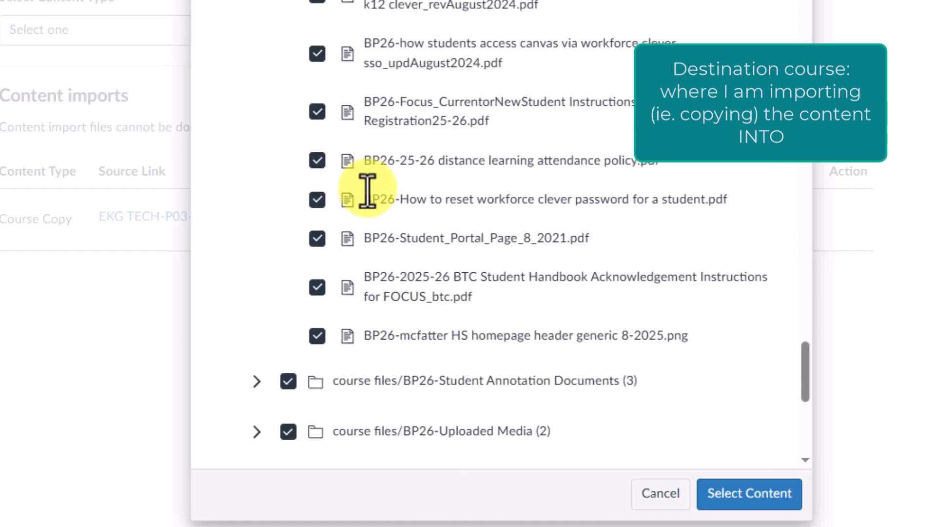
scroll(367, 190, up, 10)
scroll(368, 190, up, 10)
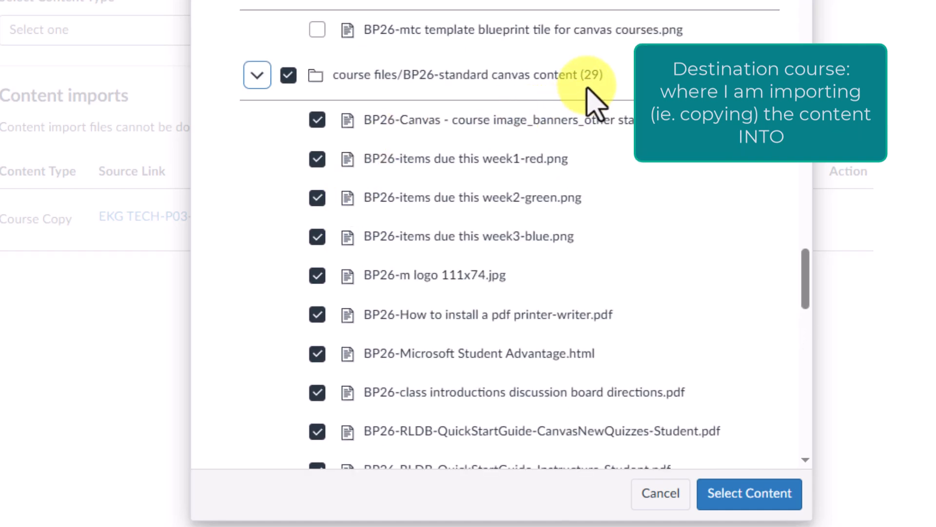
click(288, 75)
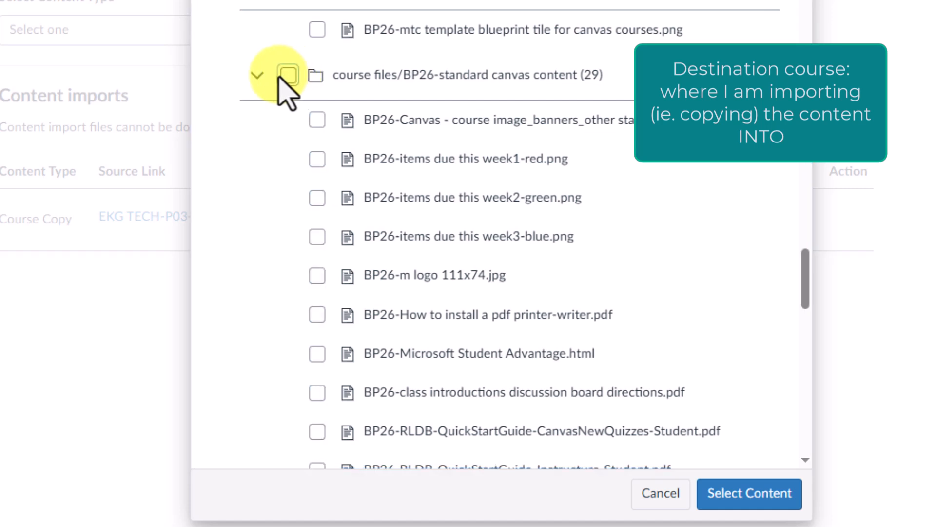
click(257, 76)
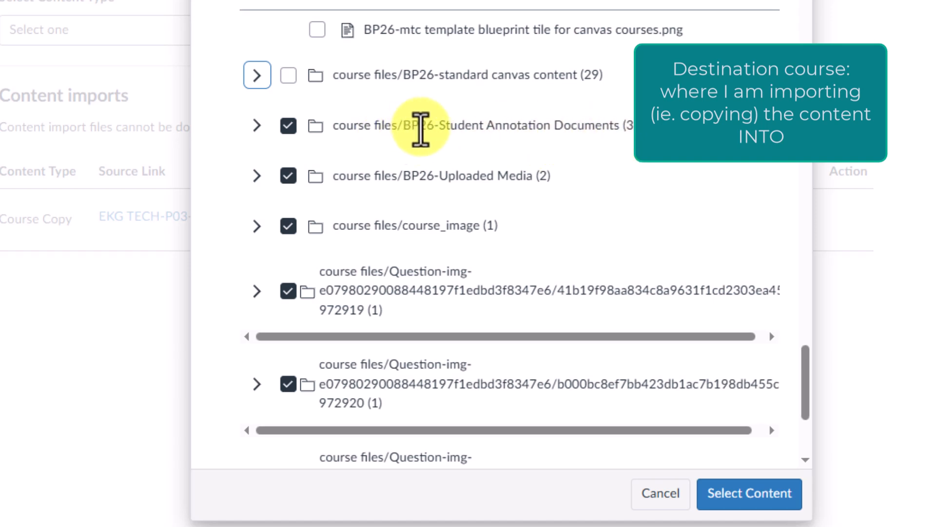
- Exclude the BP26-Student Annotation Documents and BP26-Uploaded Media file folders from the import
click(255, 127)
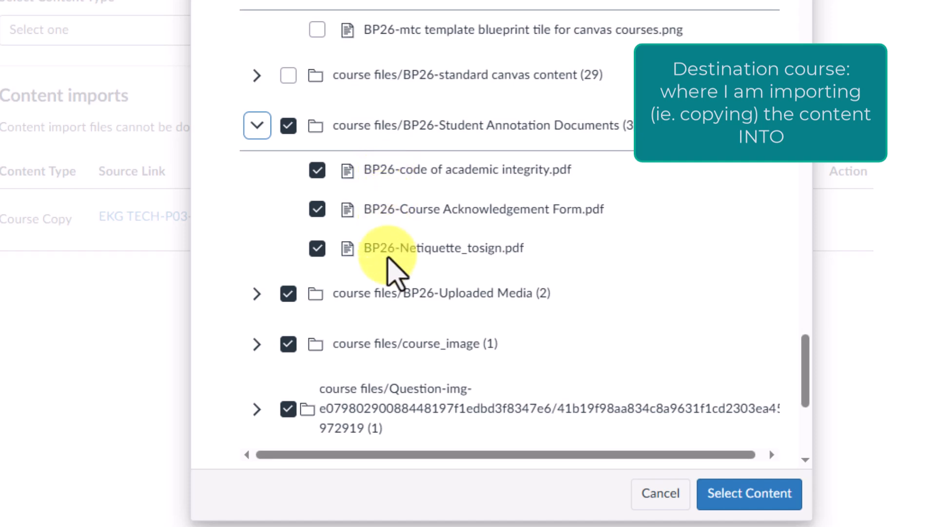
click(288, 126)
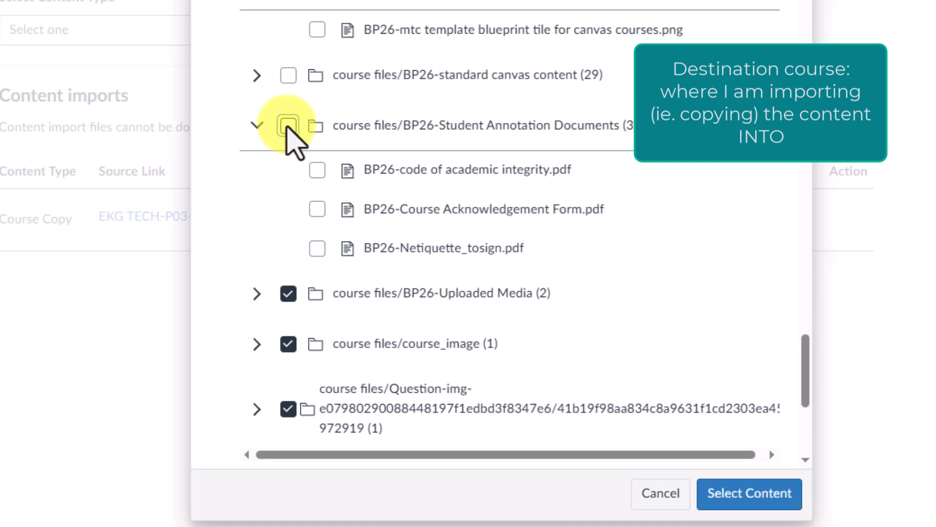
click(257, 126)
scroll(273, 139, down, 2)
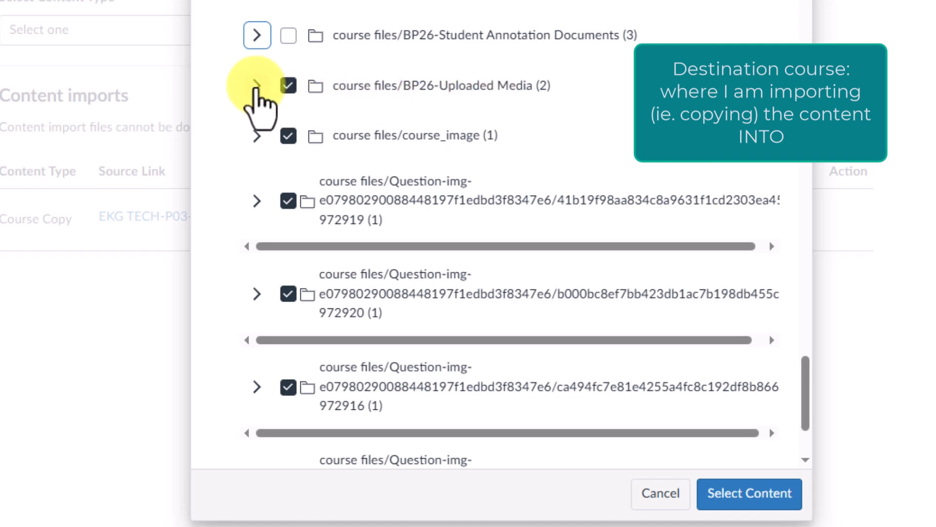
click(257, 86)
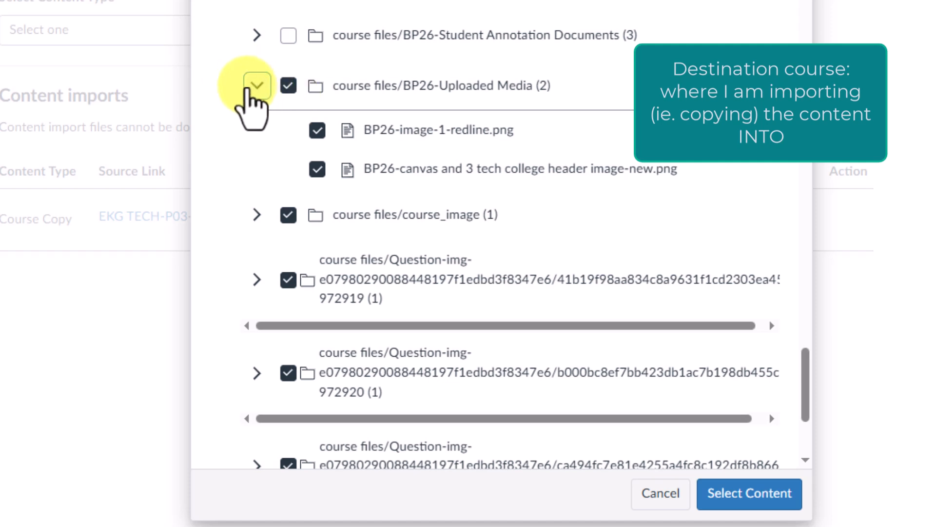
click(288, 86)
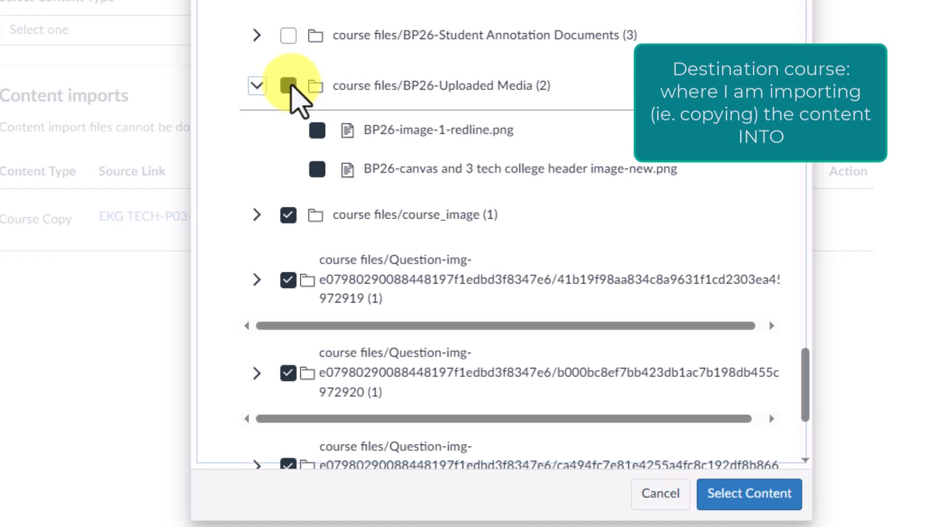
click(257, 85)
- Look over the remaining file folders and start the import with the selected content
scroll(273, 97, up, 3)
click(429, 79)
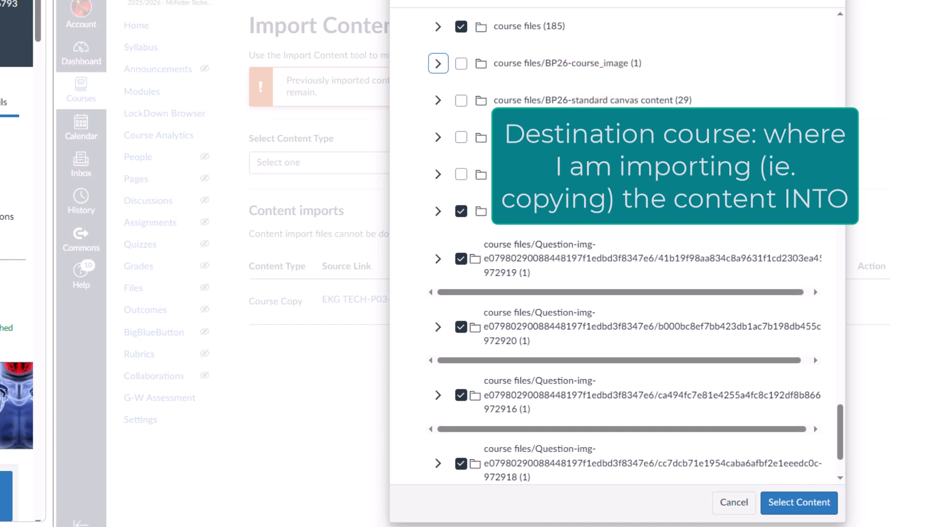
scroll(598, 239, down, 2)
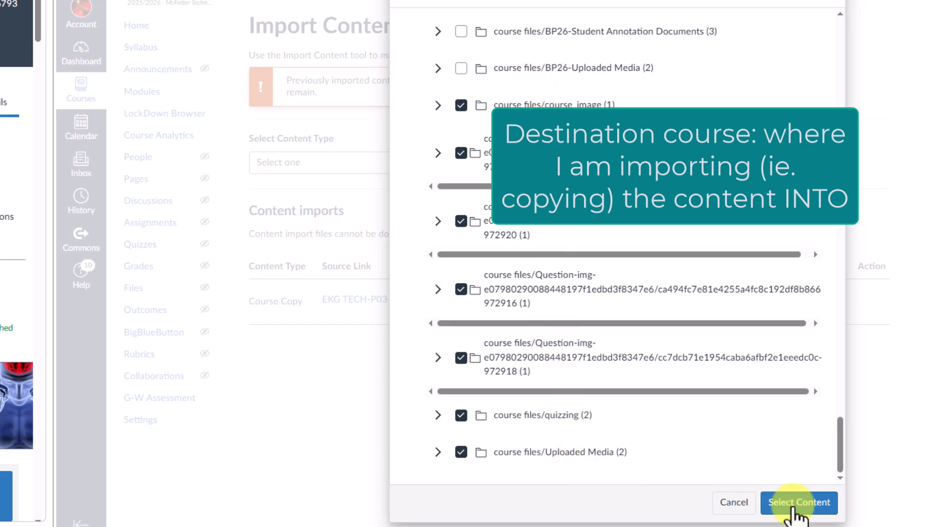
click(787, 510)
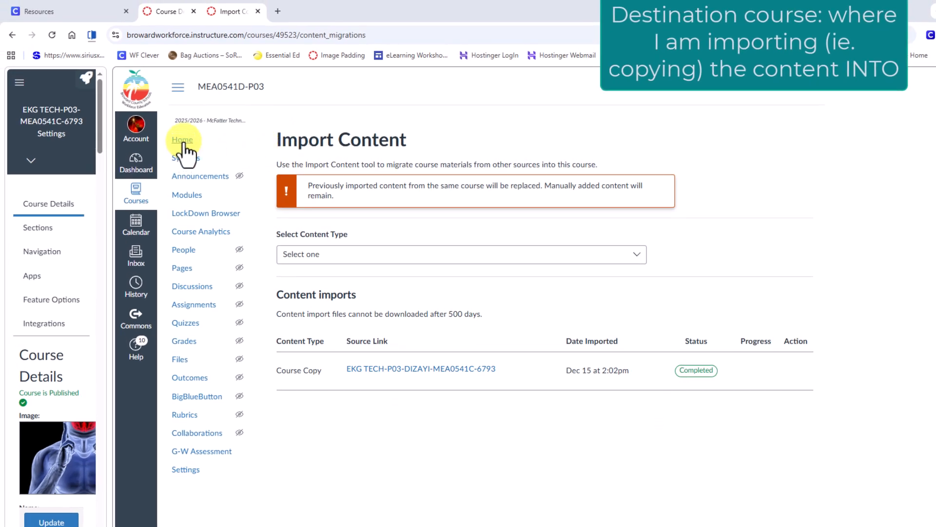
- Set the Semester 2 course home page to display the Pages Front Page, BP26-Standard Home Page
click(182, 142)
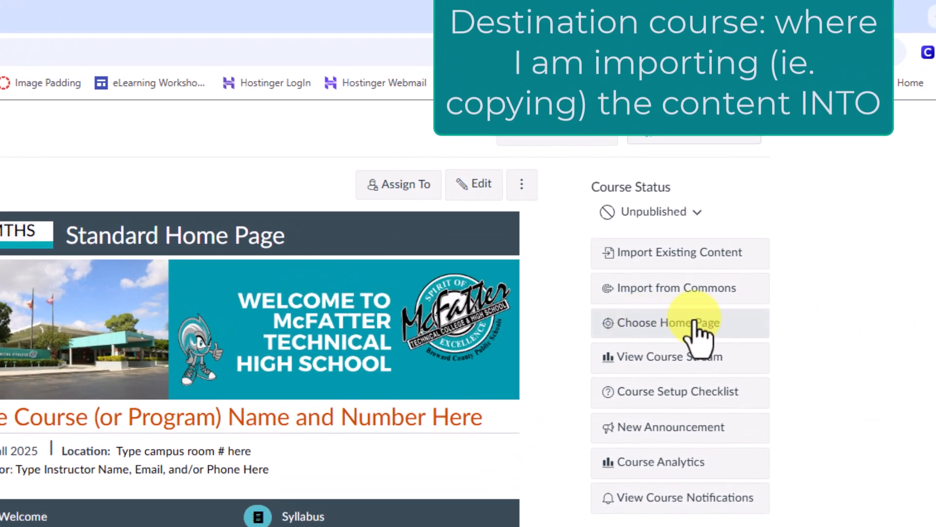
click(648, 324)
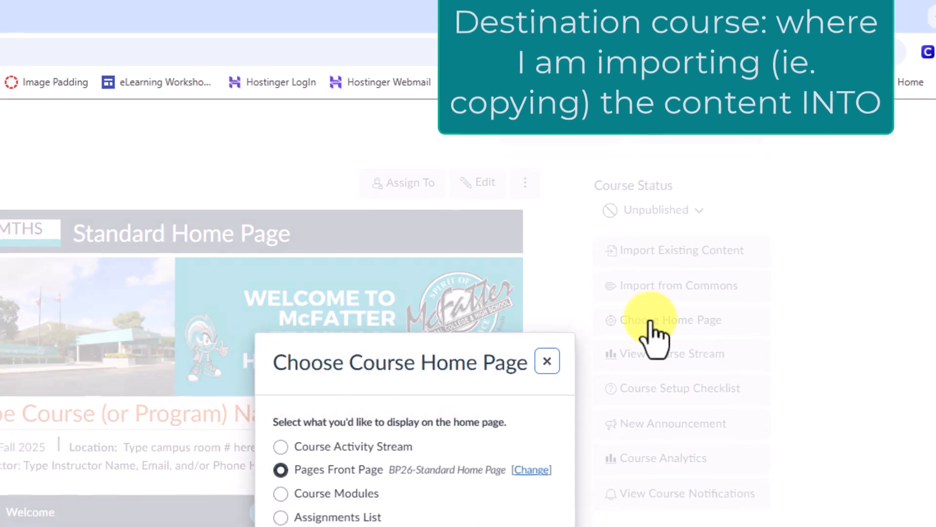
click(345, 445)
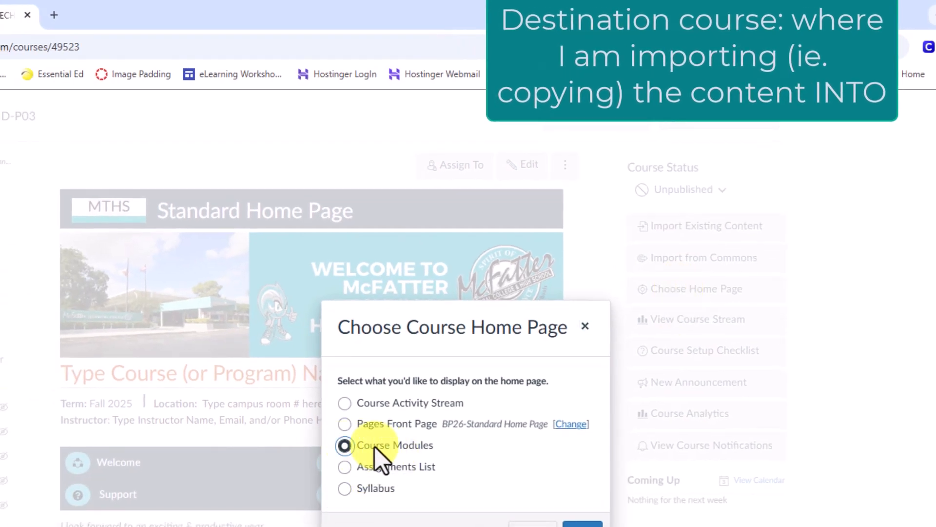
click(344, 424)
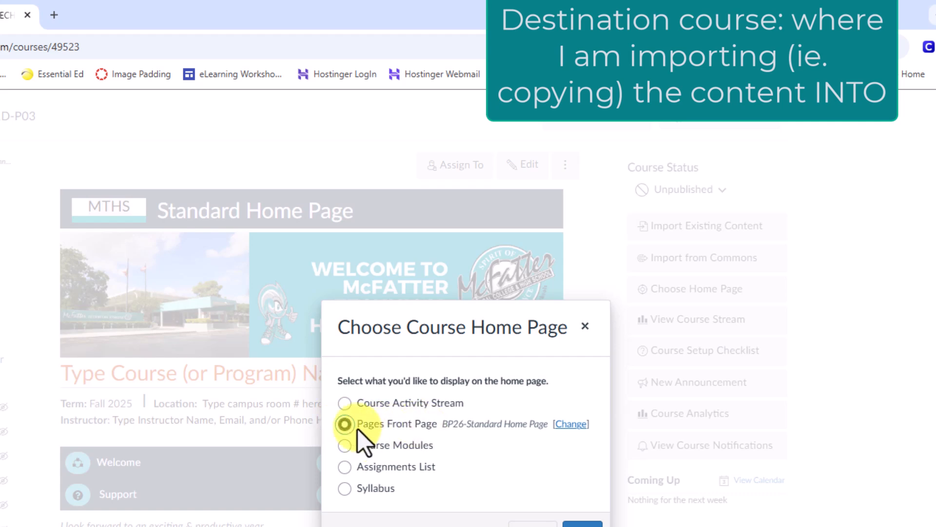
click(583, 524)
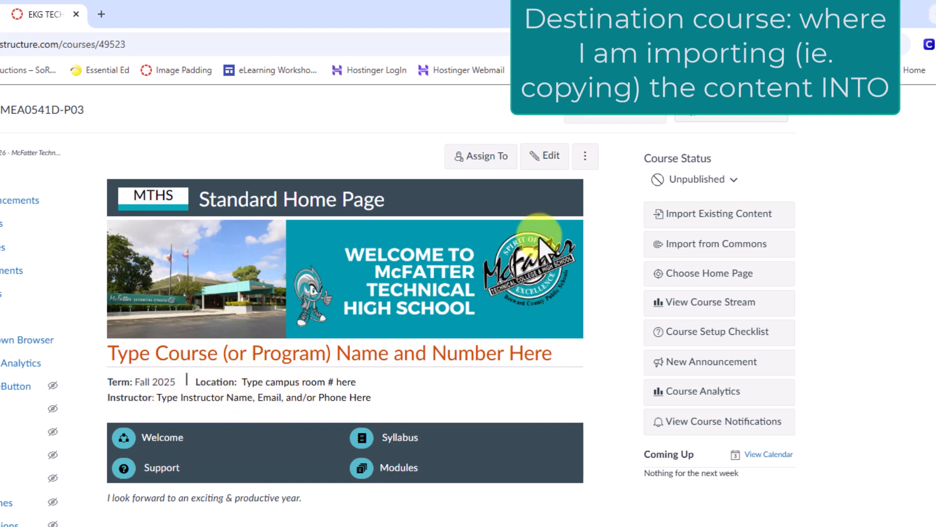
- Open the BP26-Standard Home Page for editing and enlarge the content editor's height to show more of the page
click(552, 164)
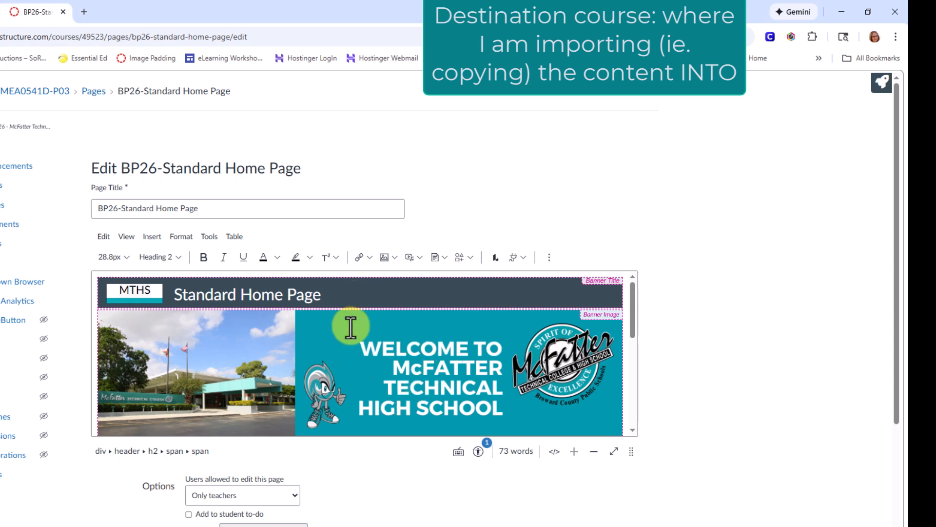
scroll(351, 327, down, 2)
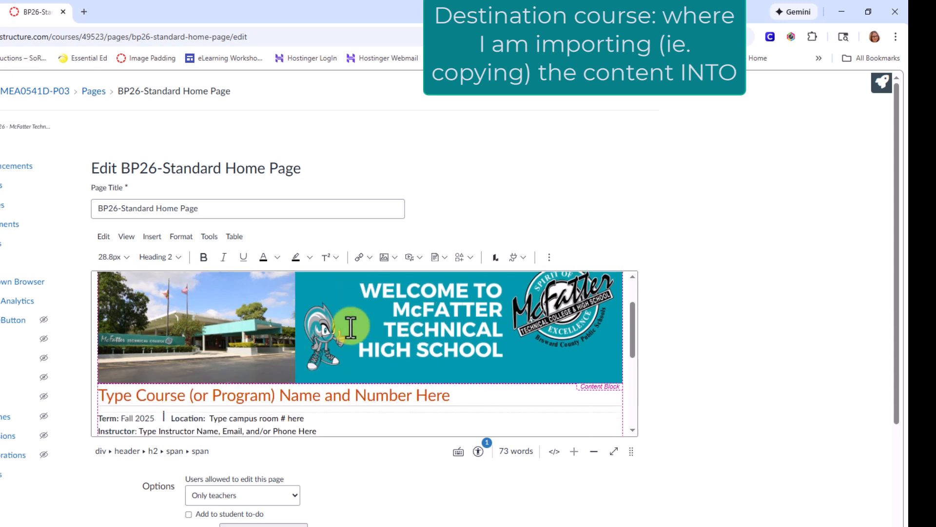
scroll(416, 332, down, 2)
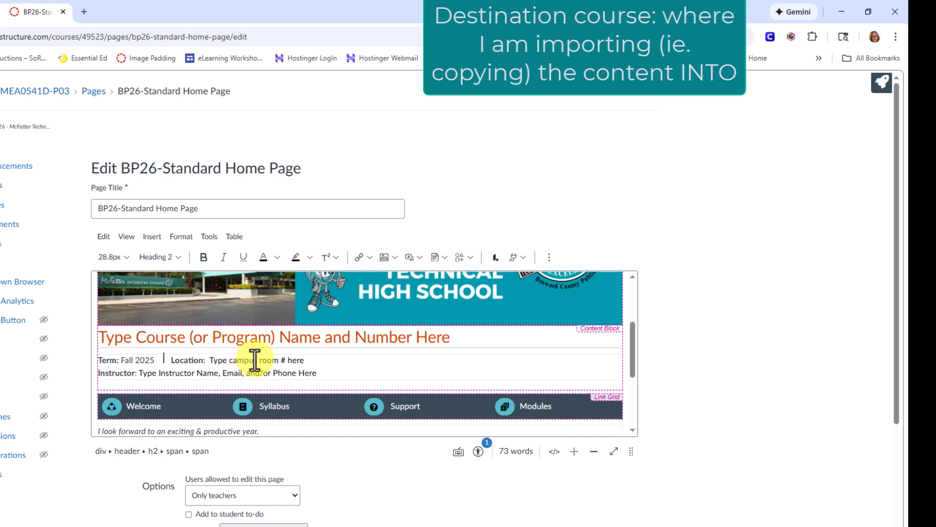
scroll(429, 335, up, 4)
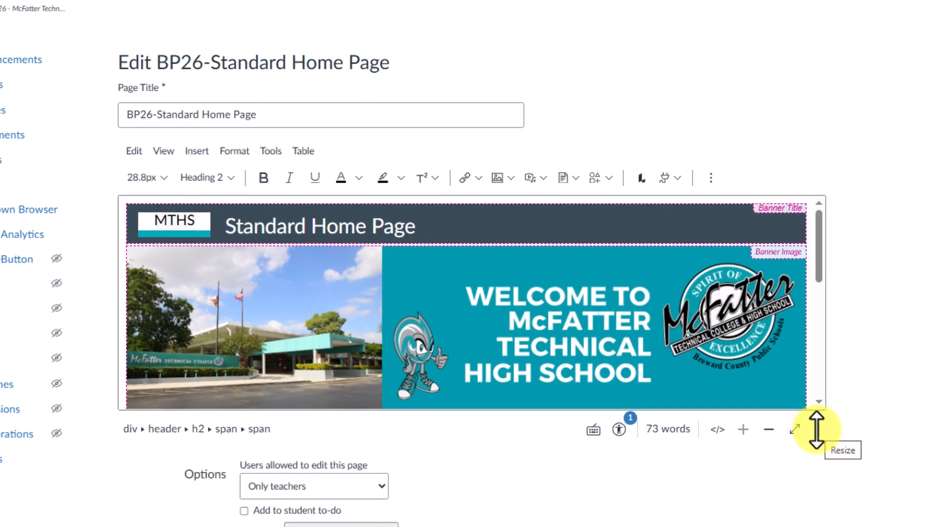
drag(817, 429, 830, 525)
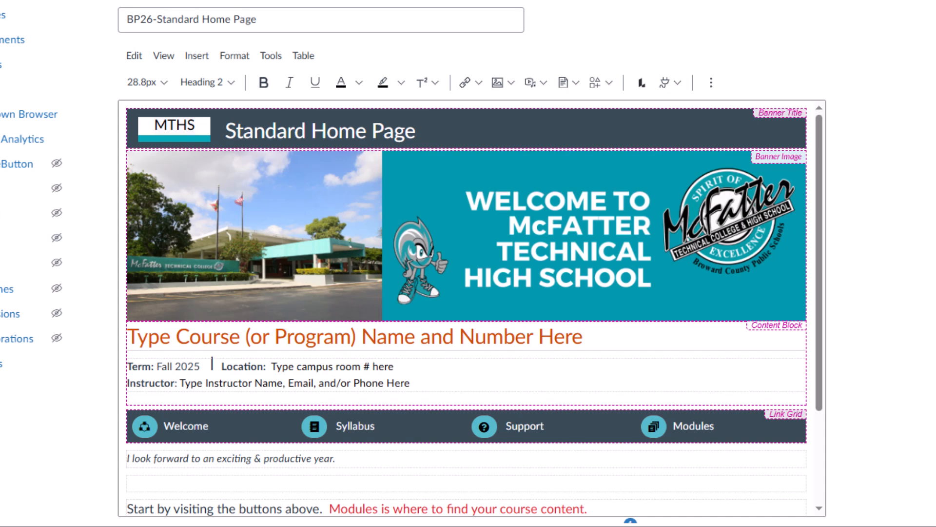
scroll(886, 203, down, 4)
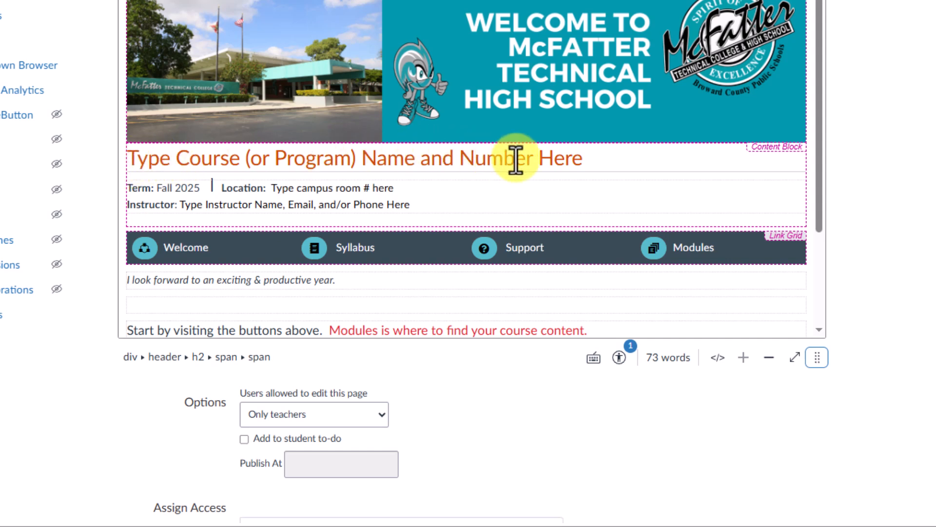
- Replace the course name placeholder heading below the banner with "HS Sem 2 - Electrocardiograph Technology"
drag(584, 158, 163, 170)
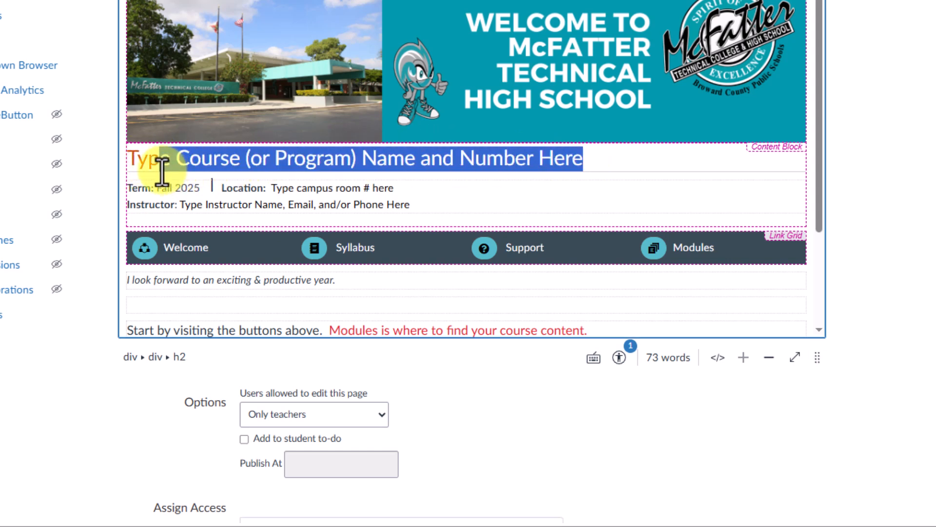
key(BackSpace)
text(HS S)
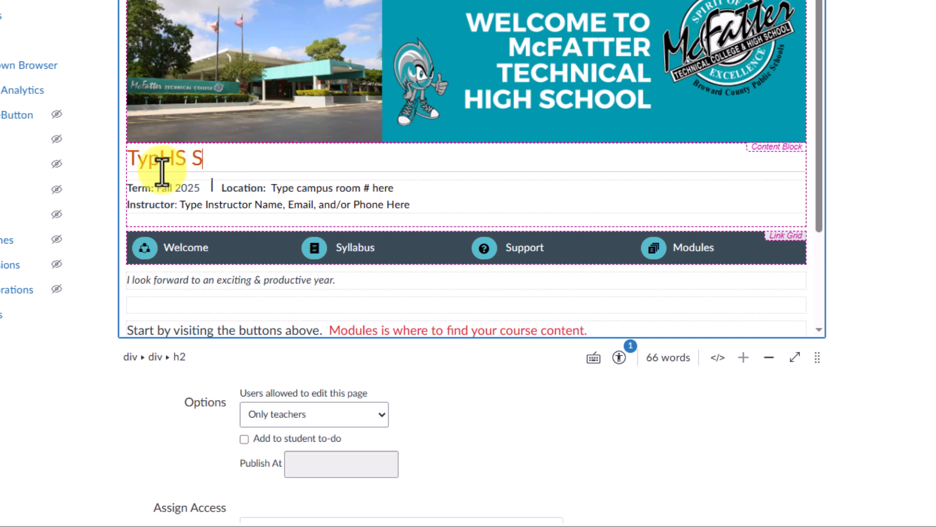
text(em 2 - Electrocard)
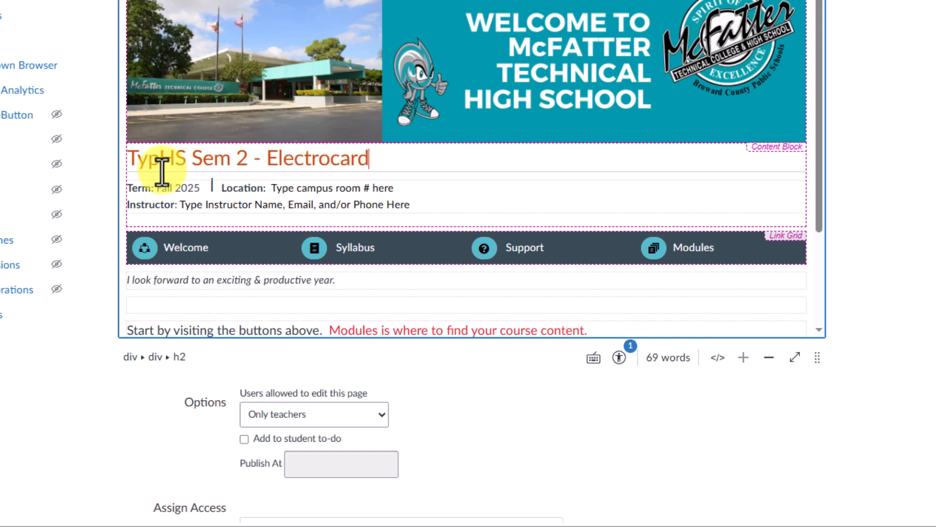
text(iograph)
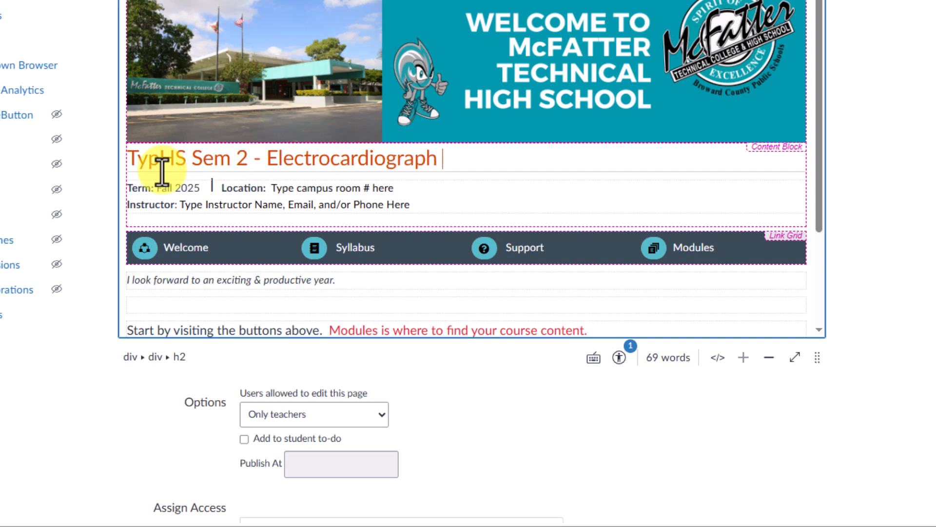
text( Technology)
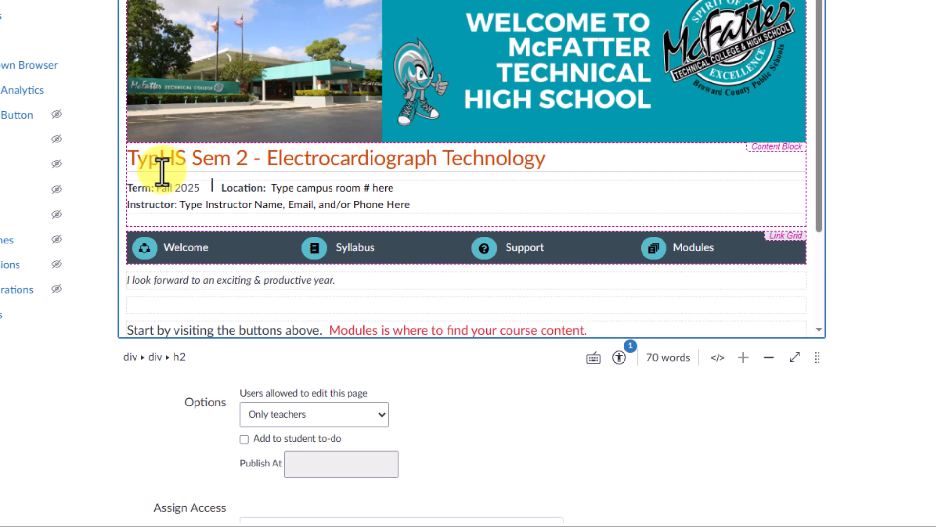
click(161, 157)
key(BackSpace)
key(BackSpace)
key(BackSpace)
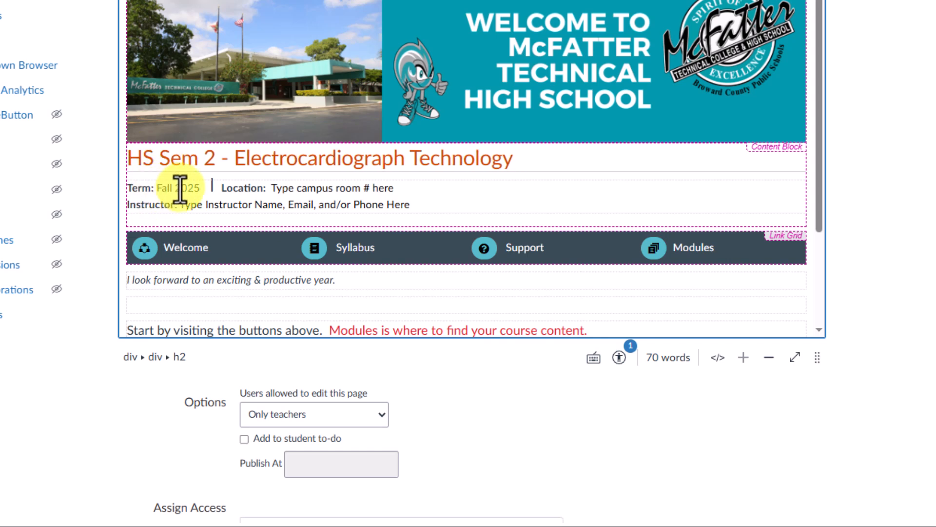
- Set the term below the course heading to Winter/Spring 2026
click(198, 190)
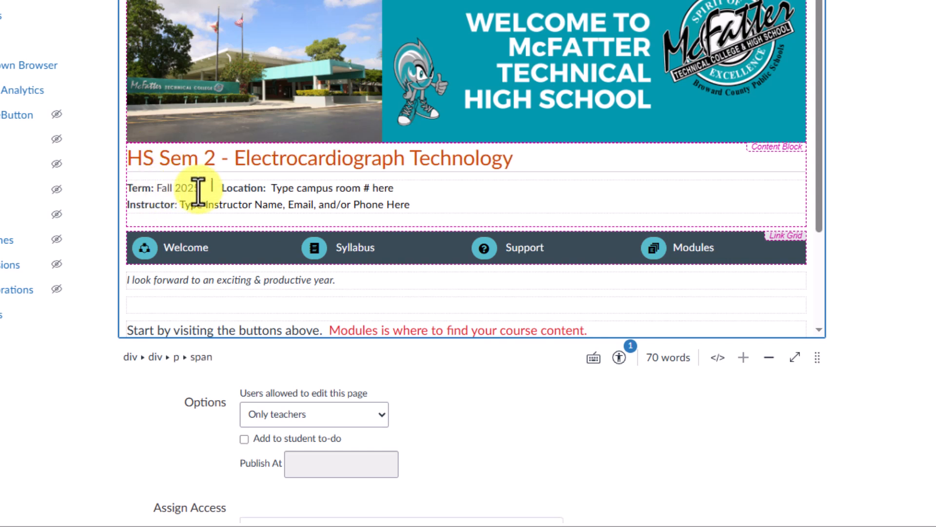
key(BackSpace)
text(6)
key(BackSpace)
key(BackSpace)
key(BackSpace)
key(BackSpace)
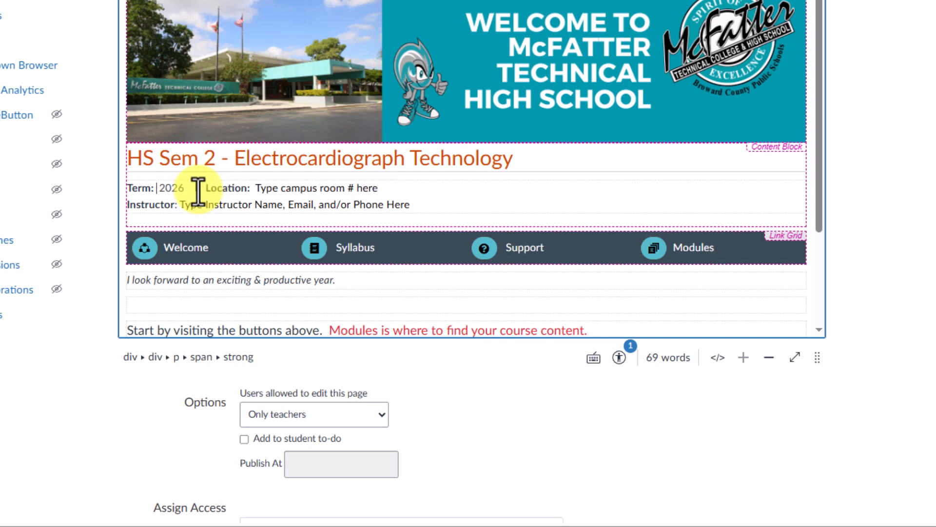
text(Winter/Sp)
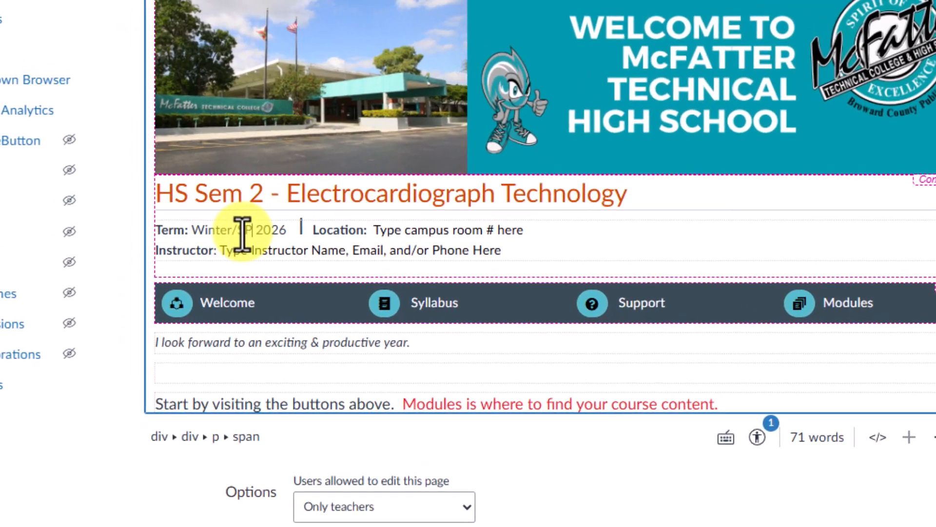
text(ring)
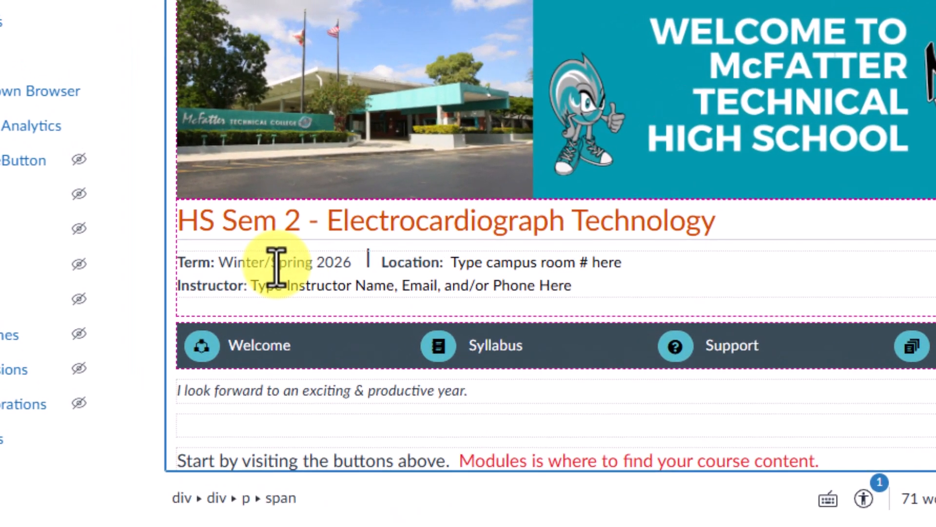
- Set the location to Room 227 and replace the instructor placeholder with the instructor's name, McFatter Technical College and the phone number
click(633, 263)
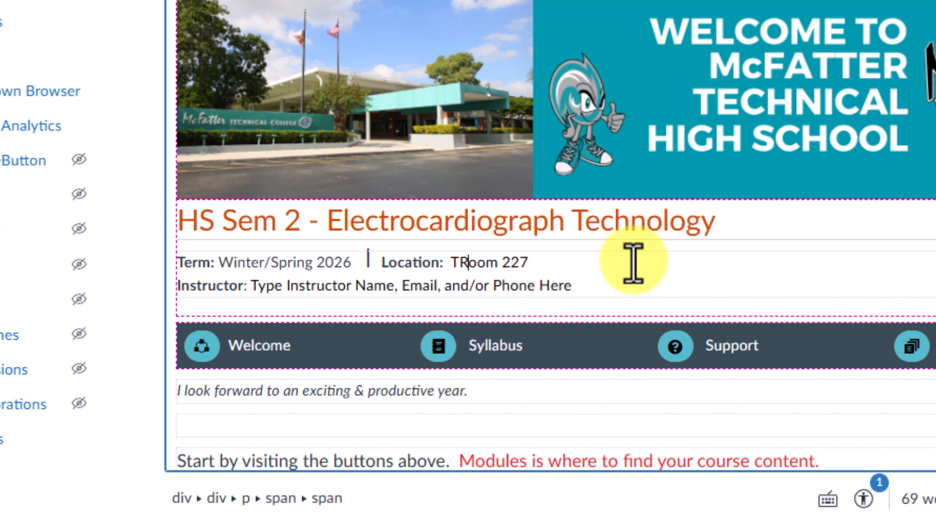
key(BackSpace)
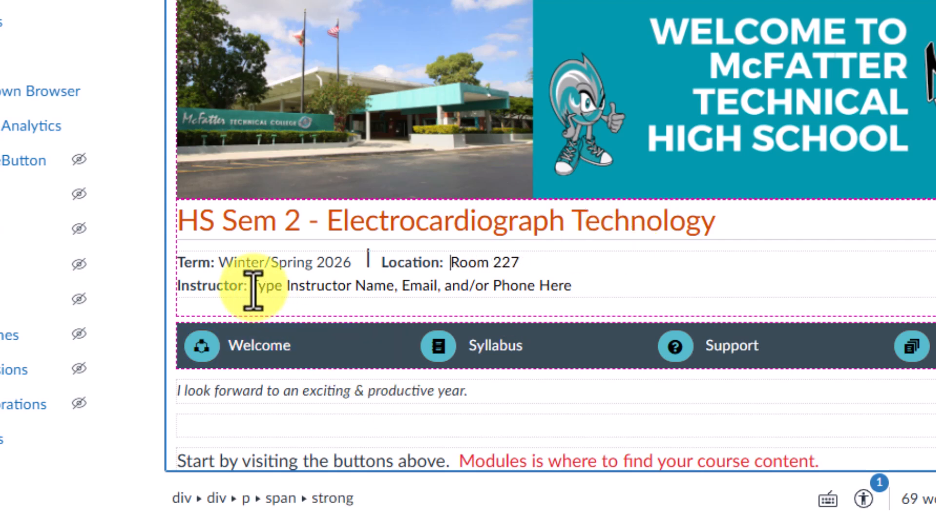
drag(572, 288, 263, 295)
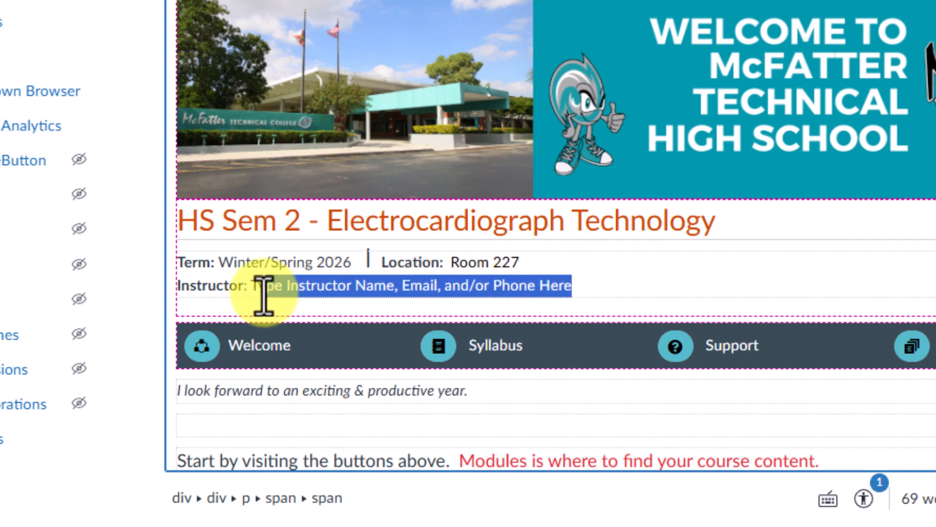
text(M)
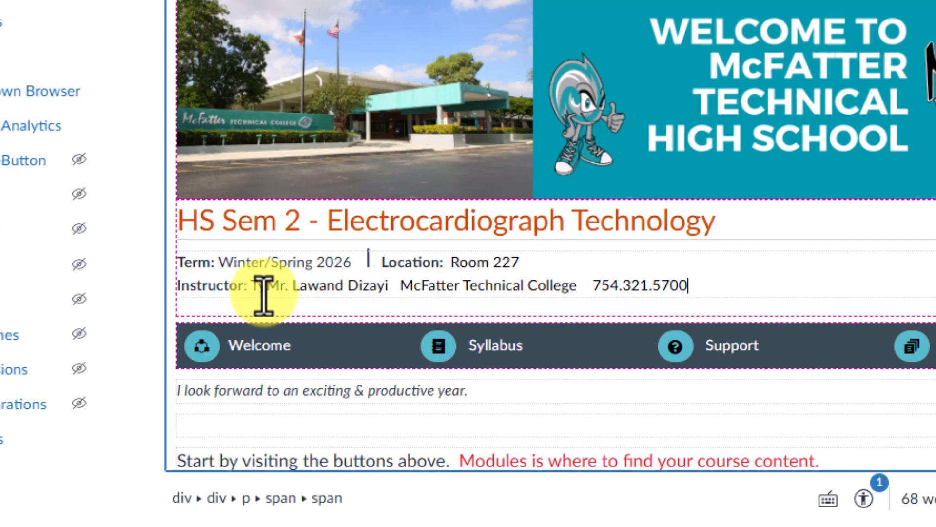
click(267, 290)
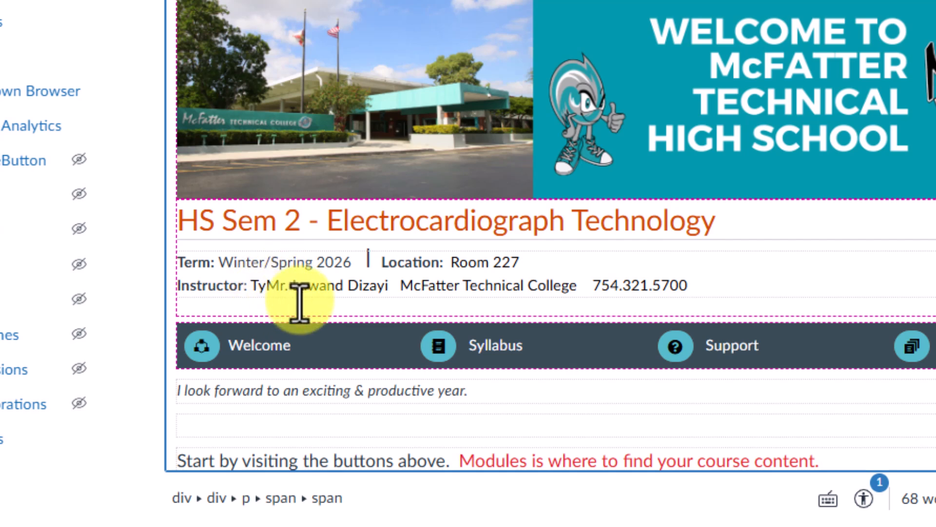
key(BackSpace)
key(BackSpace)
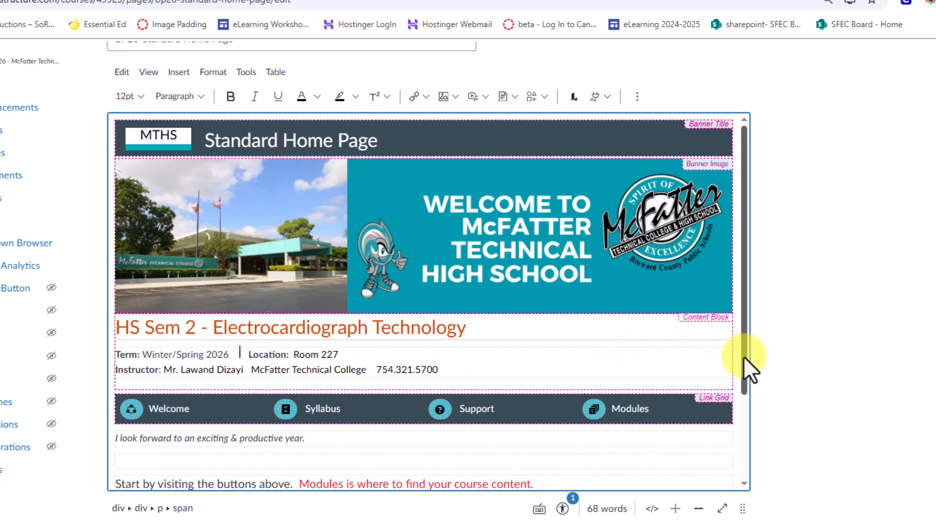
drag(744, 356, 762, 510)
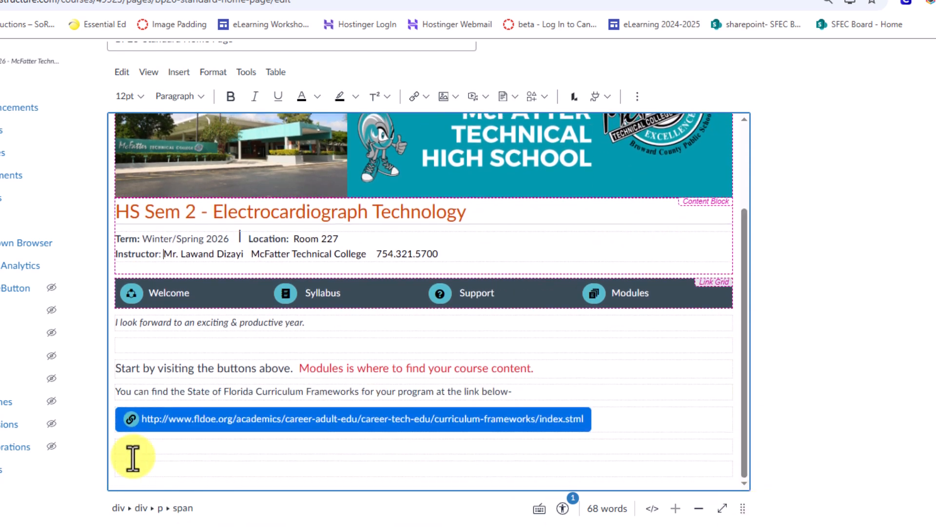
click(148, 451)
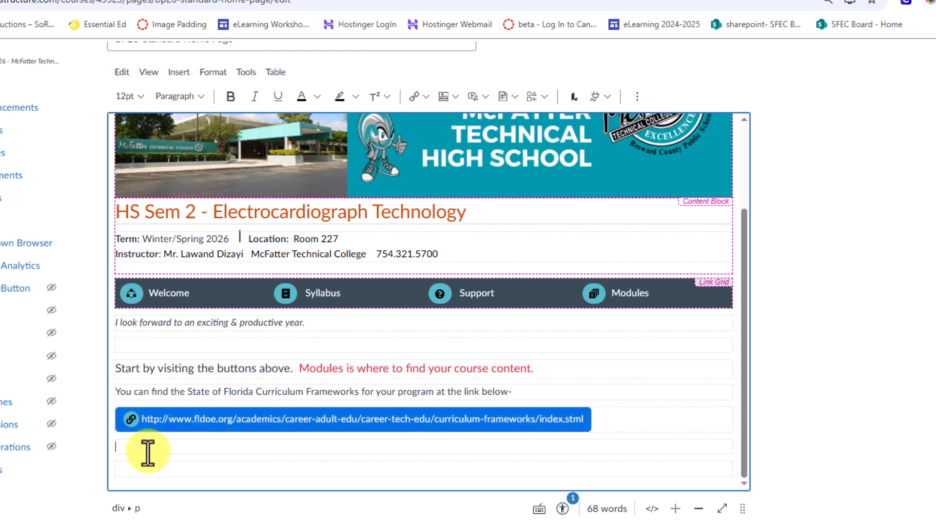
text(adfsdfsdafdsa)
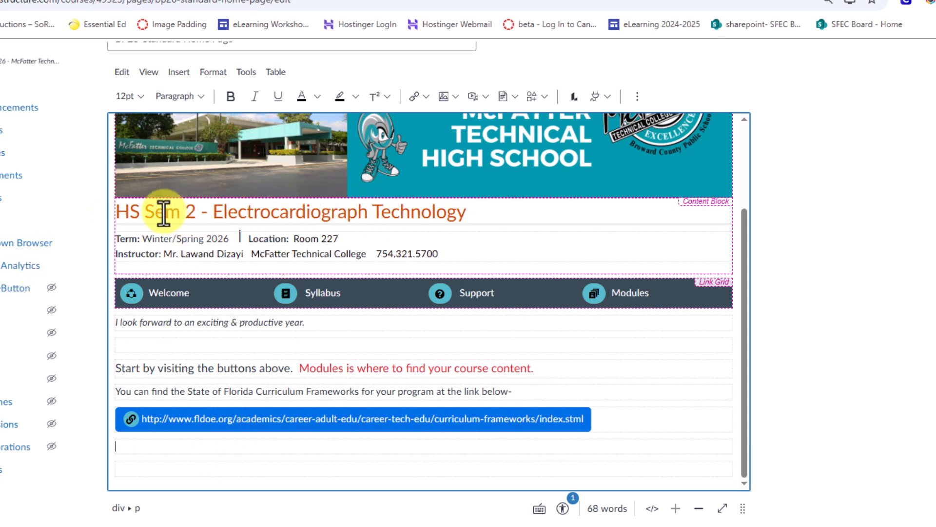
- Spell out "Sem" as "Semester" in the course heading and save the home page
click(178, 213)
text(ester)
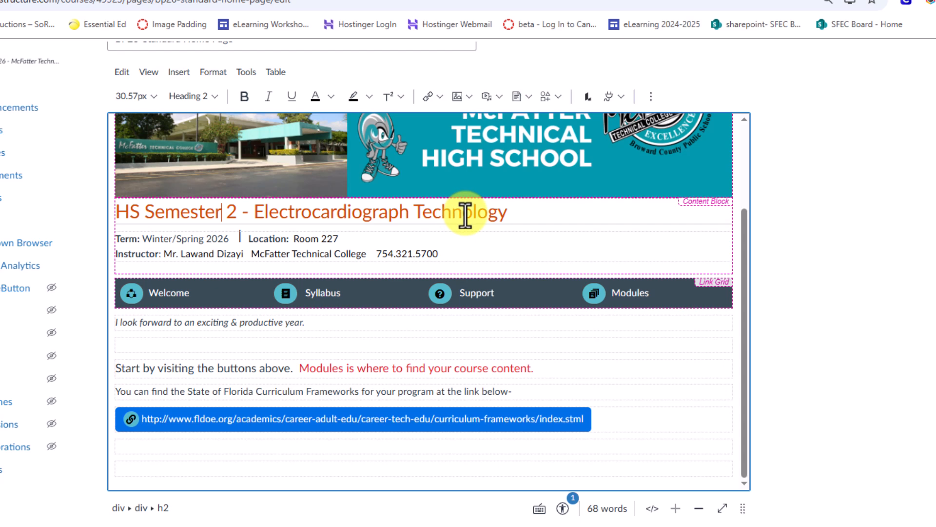
scroll(812, 360, down, 5)
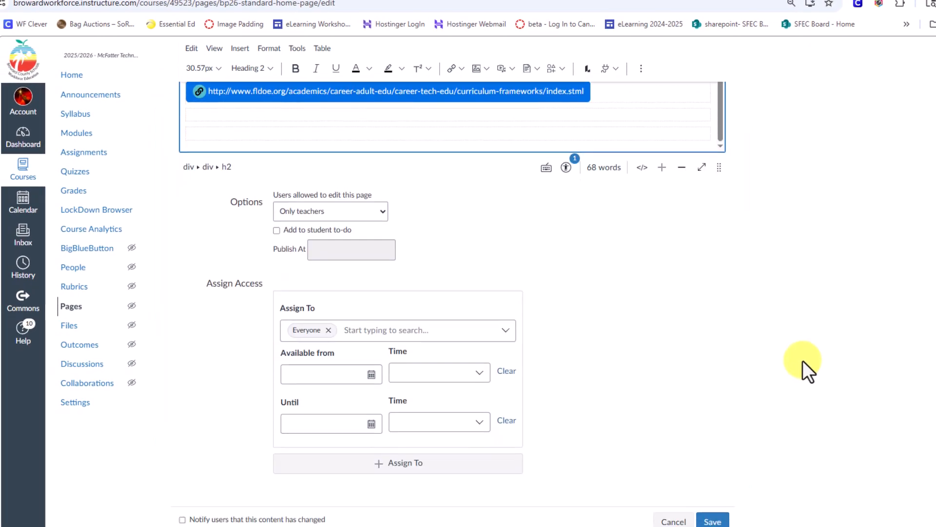
click(713, 521)
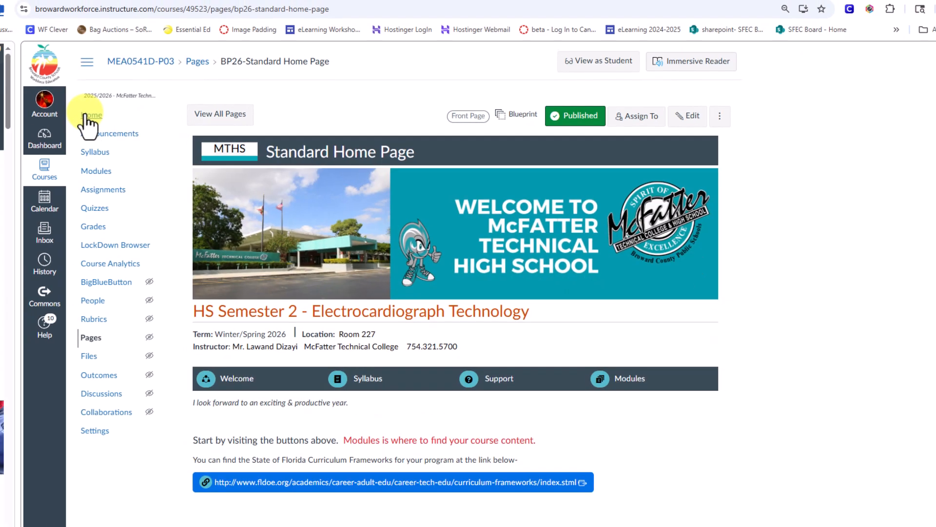
- Check the course home page, then review the imported Welcome New EKG Students announcement and its available actions
click(89, 116)
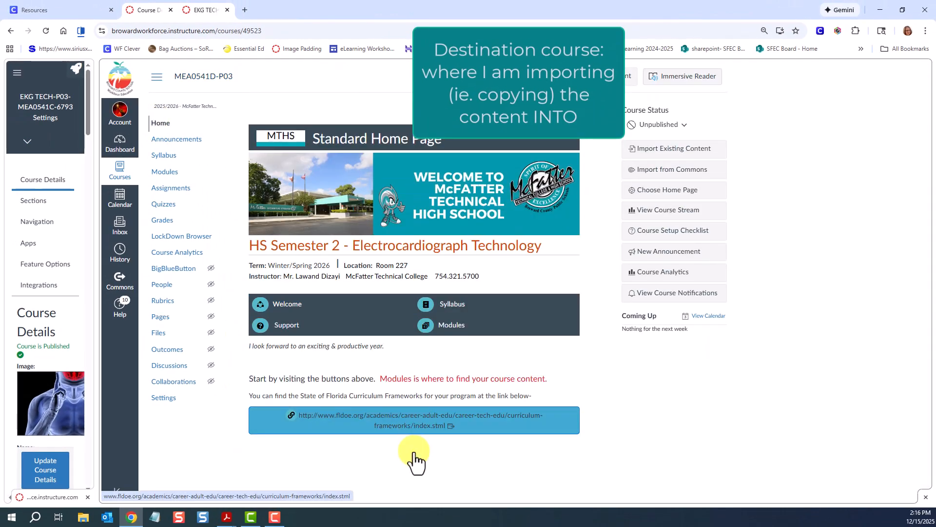
click(183, 141)
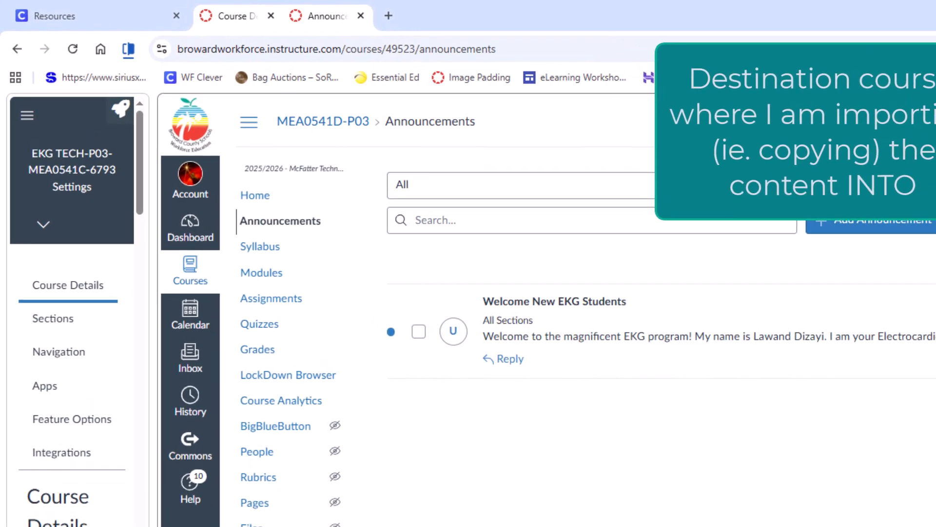
click(839, 242)
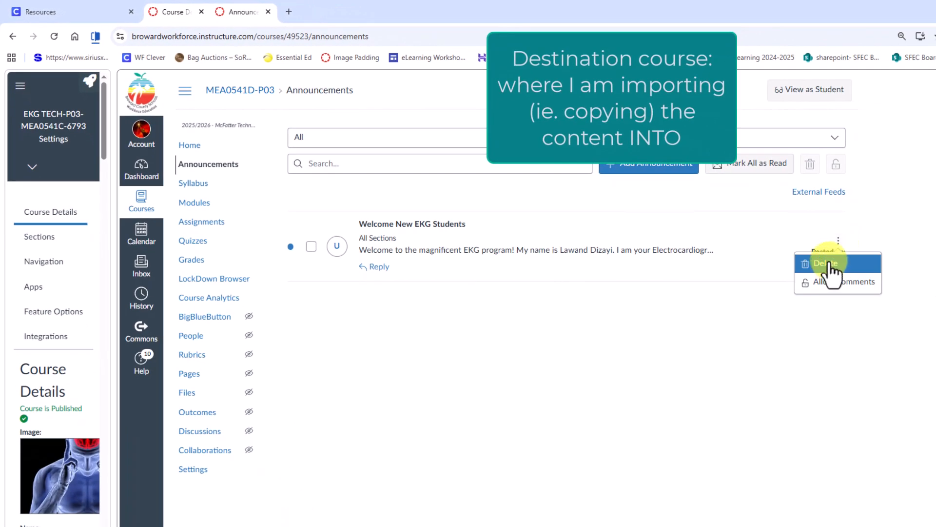
click(433, 225)
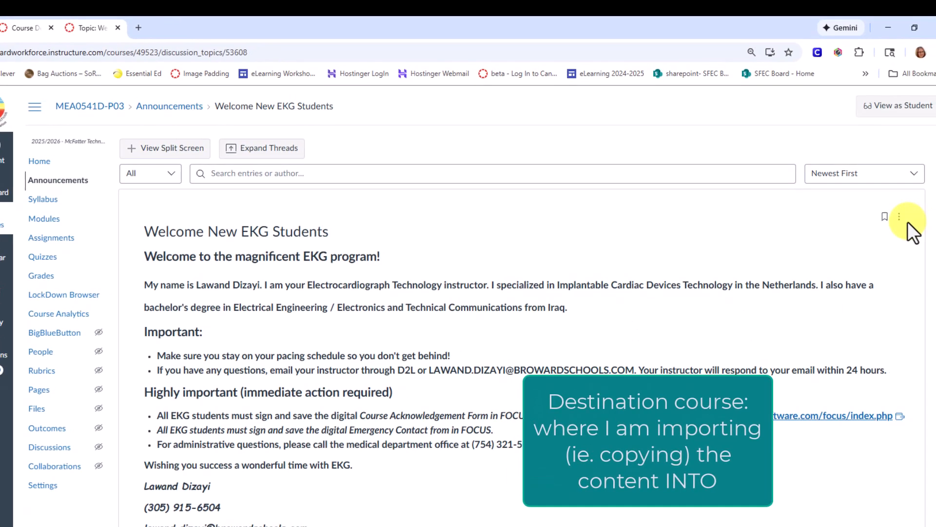
click(900, 216)
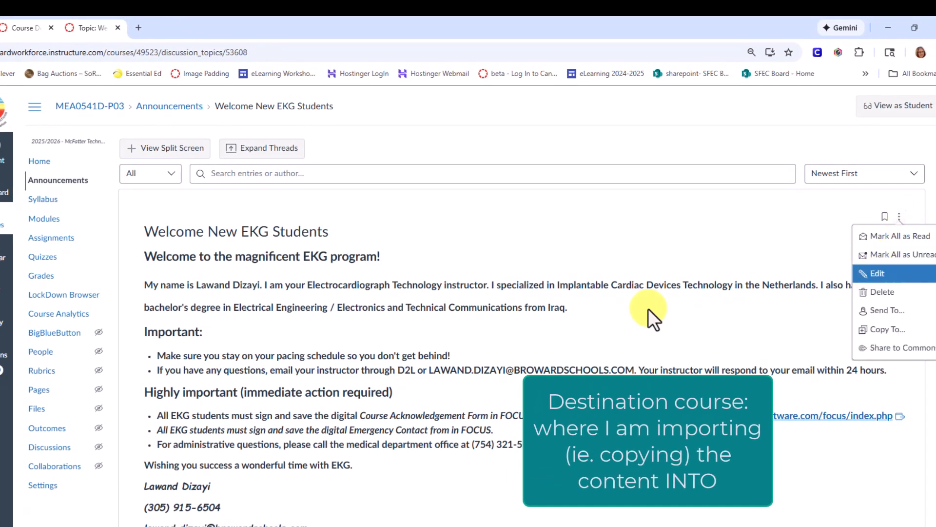
click(152, 269)
- Review the imported Course Syllabus, including the attached syllabus file and the Course Summary dates
click(37, 199)
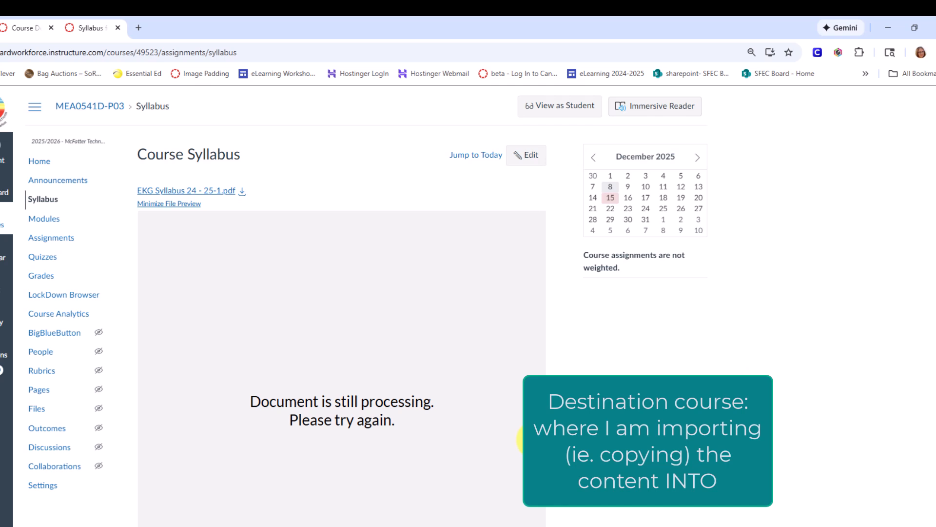
scroll(428, 434, down, 5)
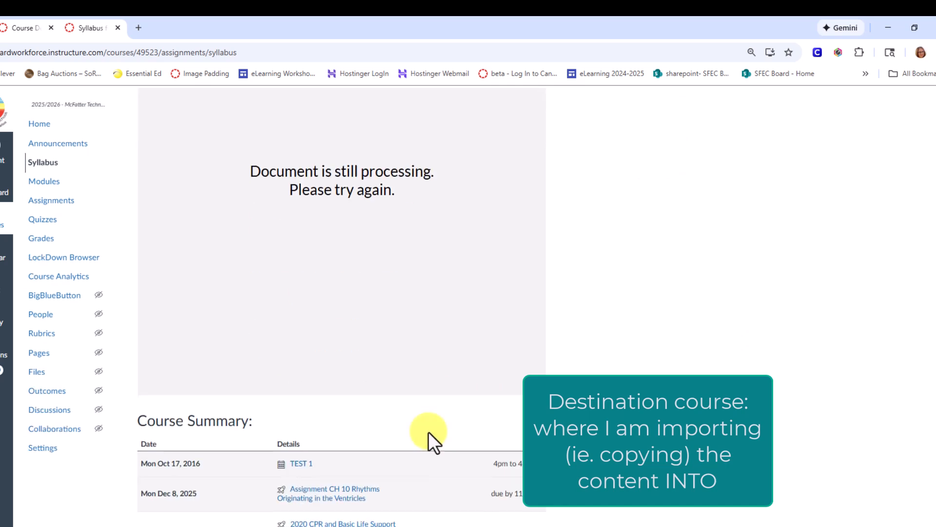
scroll(432, 432, down, 4)
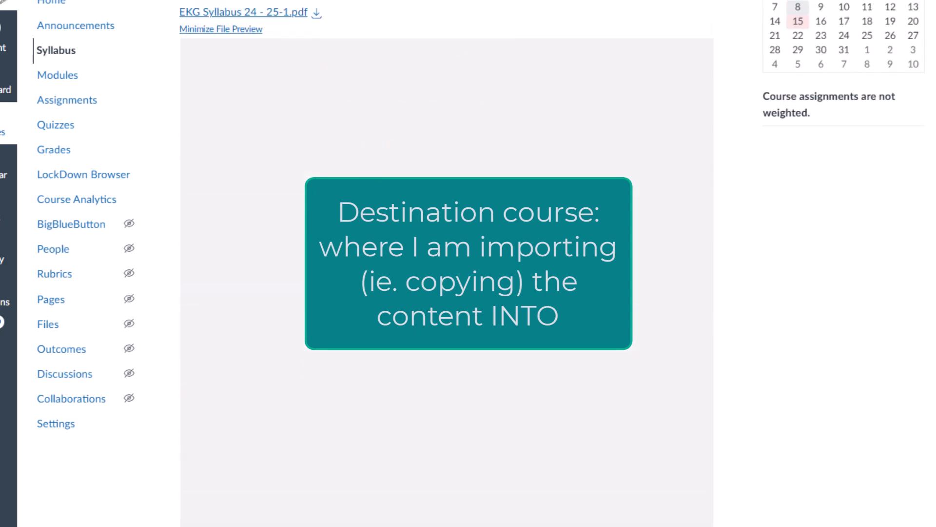
scroll(447, 274, up, 2)
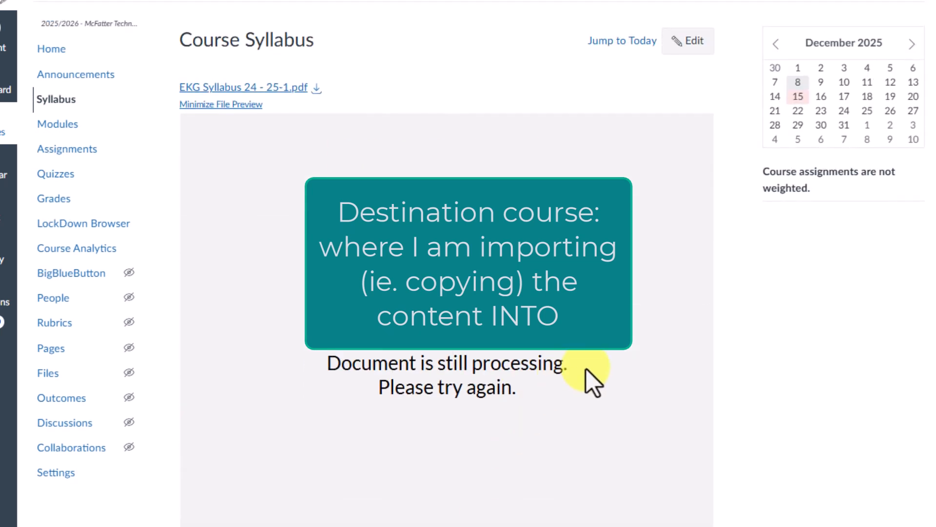
scroll(800, 371, down, 8)
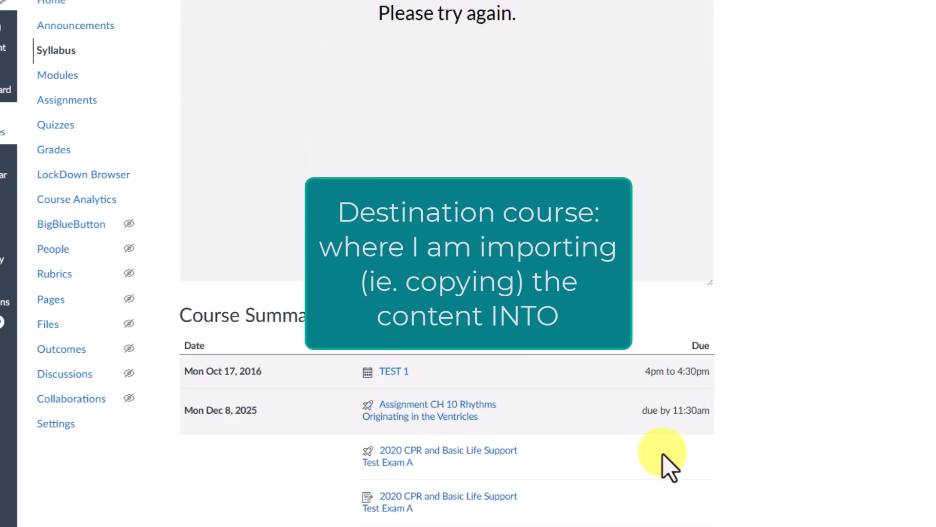
scroll(548, 495, up, 8)
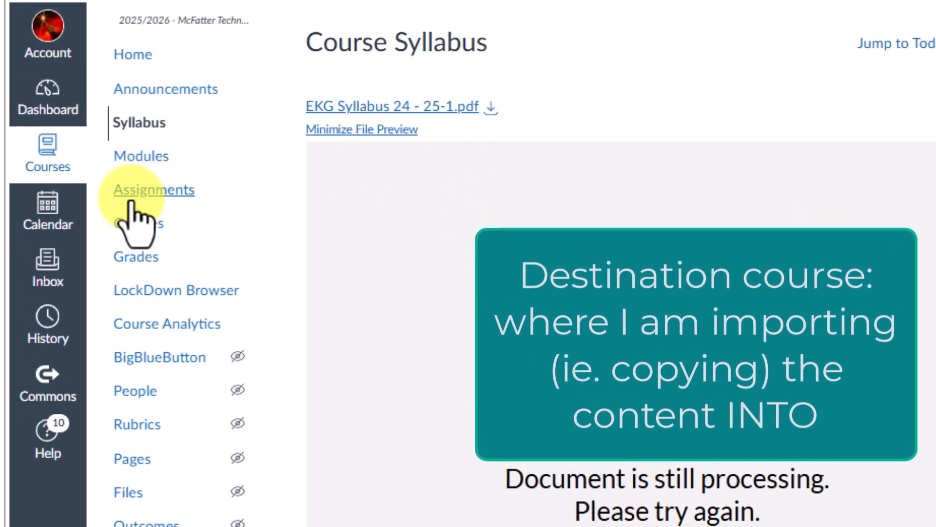
- On the course's Modules page, move the BP26-Other Student Support module to the bottom of the module list
click(150, 162)
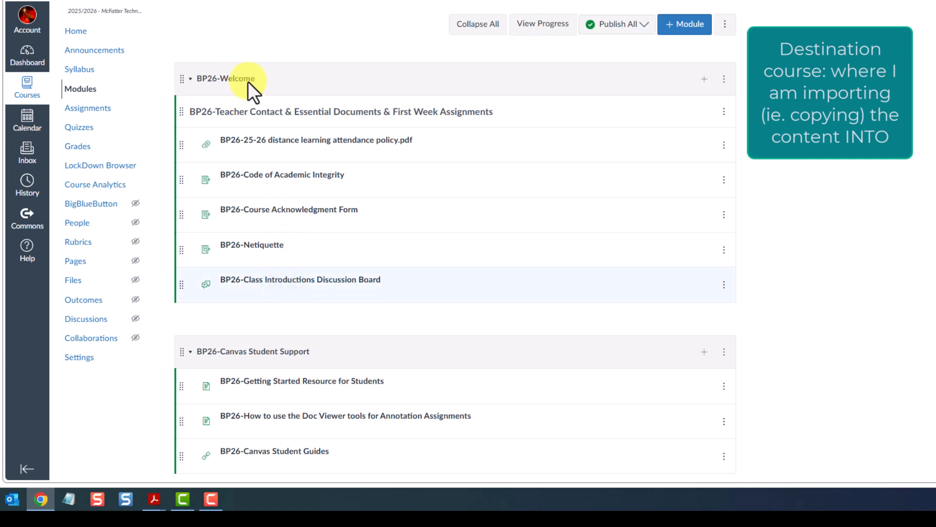
scroll(282, 277, down, 5)
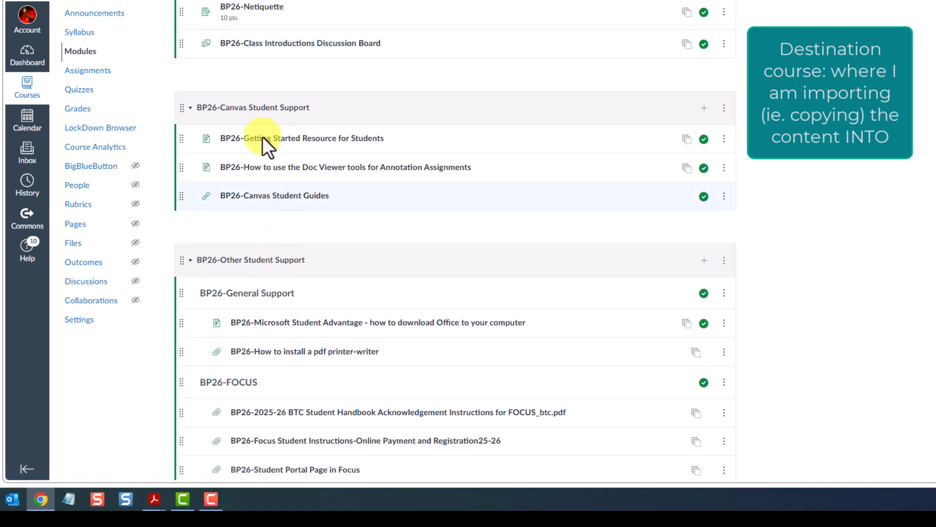
scroll(313, 176, down, 4)
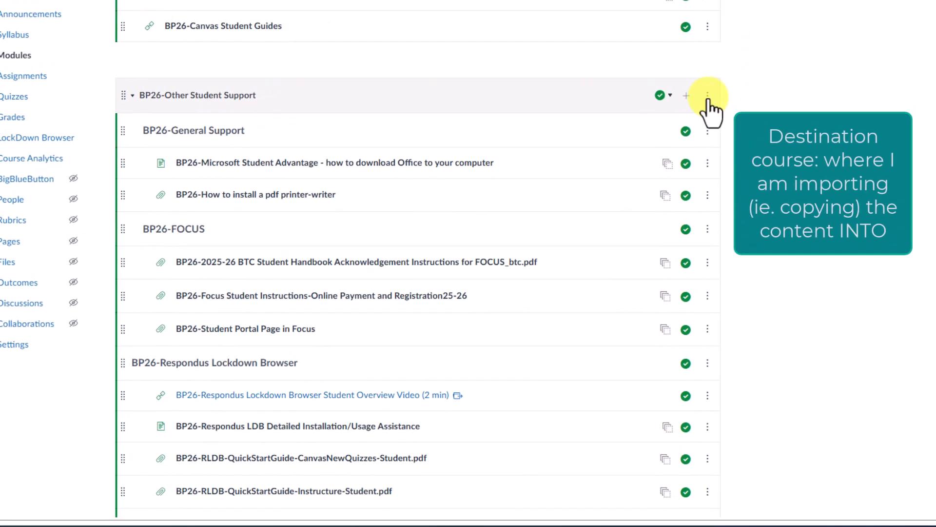
click(707, 95)
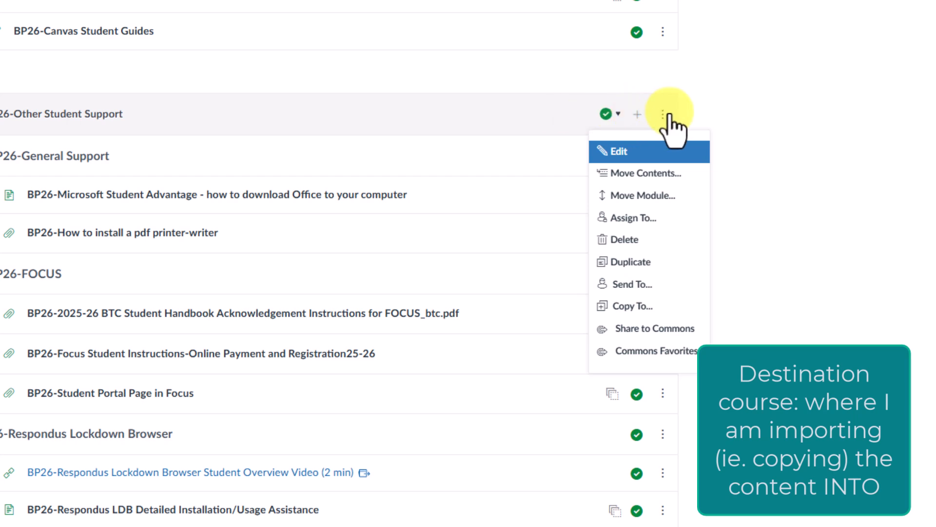
click(634, 195)
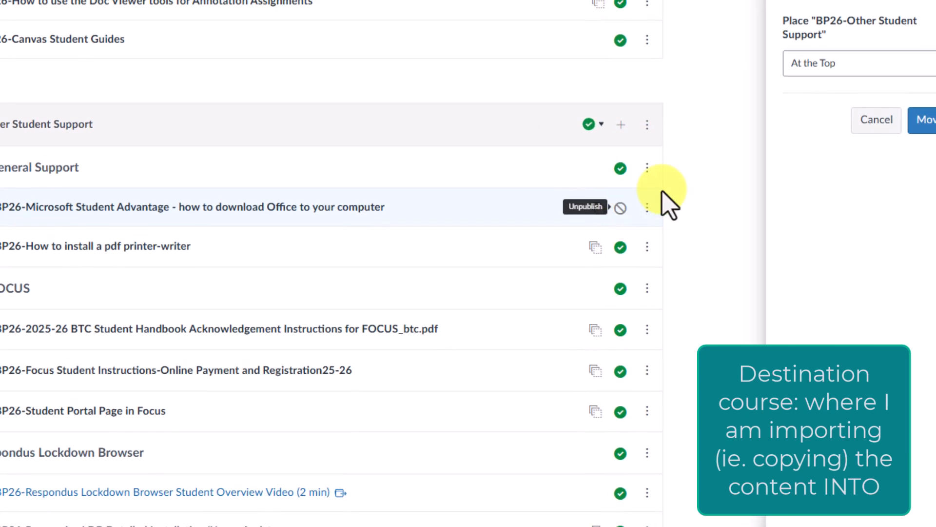
click(697, 158)
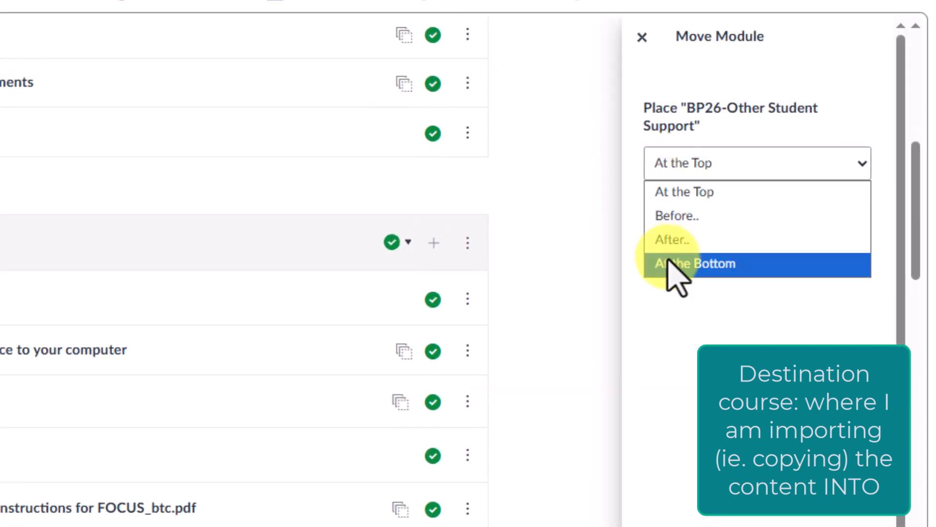
click(683, 263)
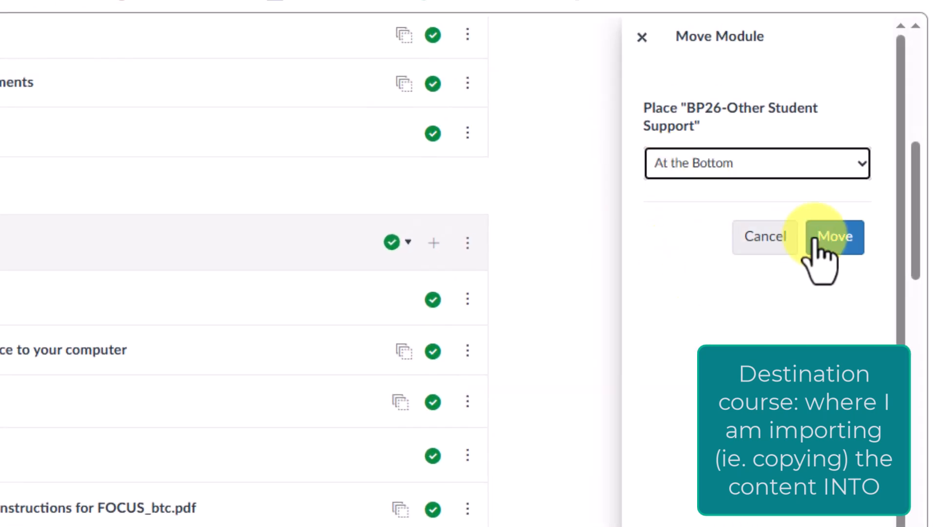
click(811, 249)
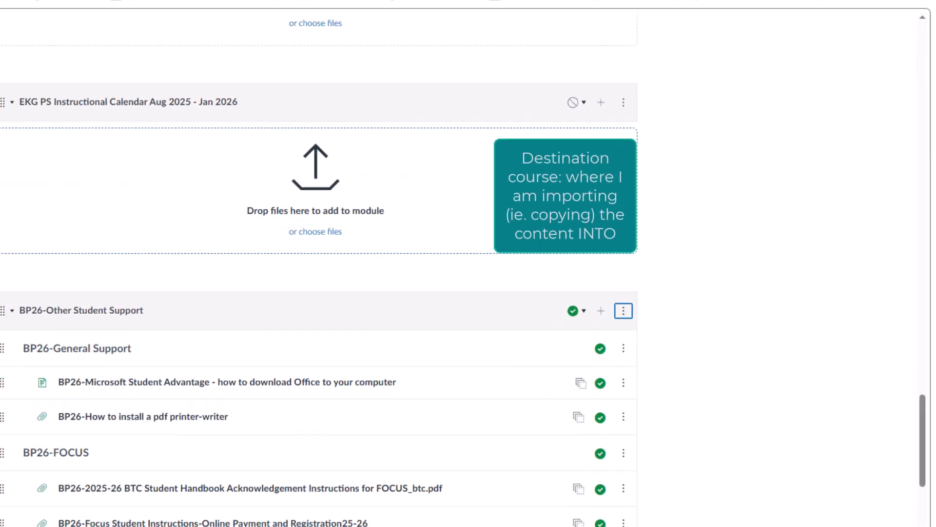
- Move the BP26-Teacher Support module to the bottom of the module list
drag(923, 381, 877, 16)
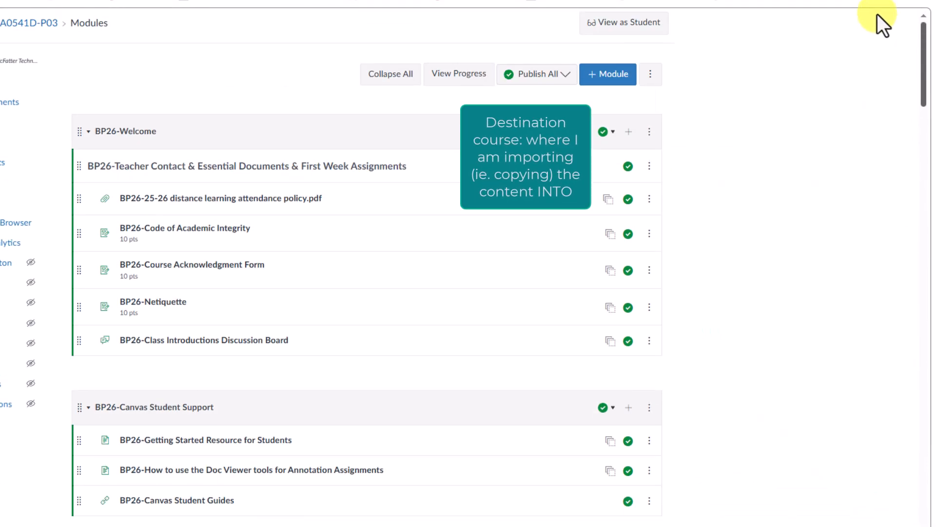
scroll(310, 220, down, 5)
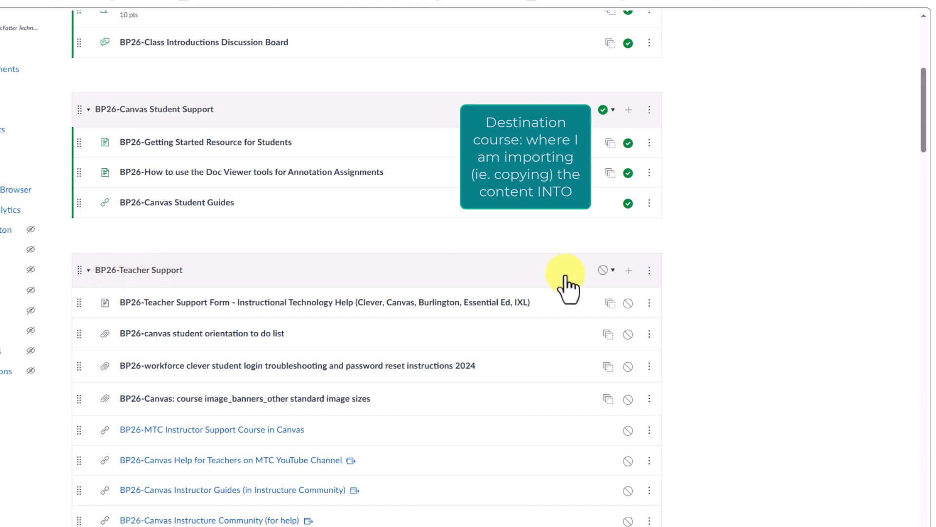
click(651, 273)
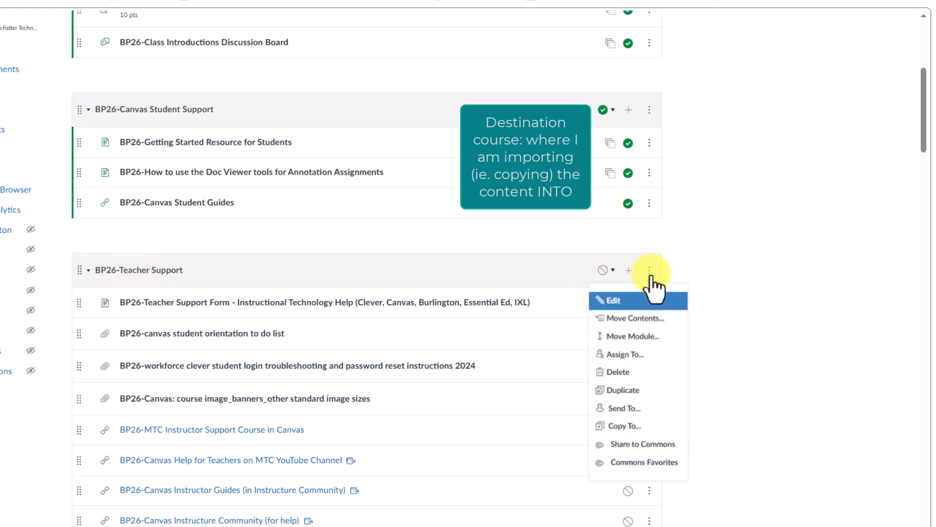
click(637, 335)
click(774, 90)
click(795, 151)
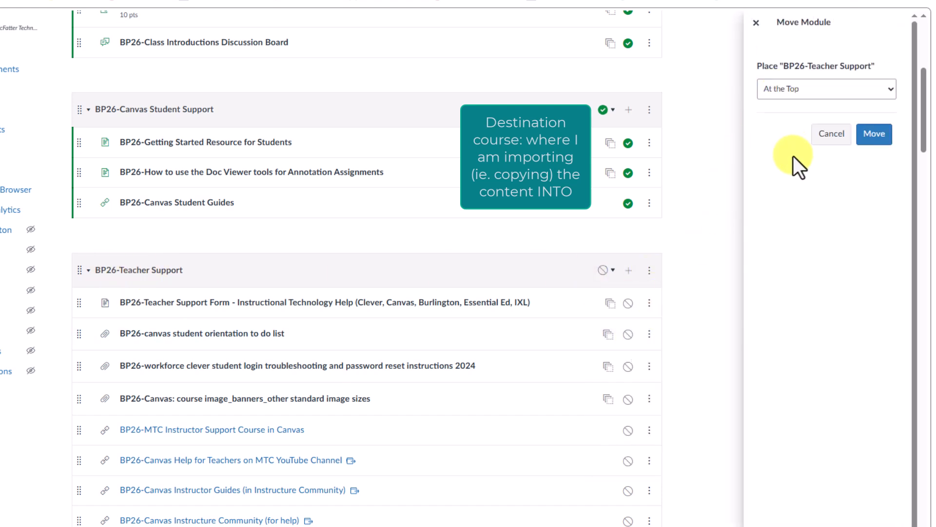
click(878, 139)
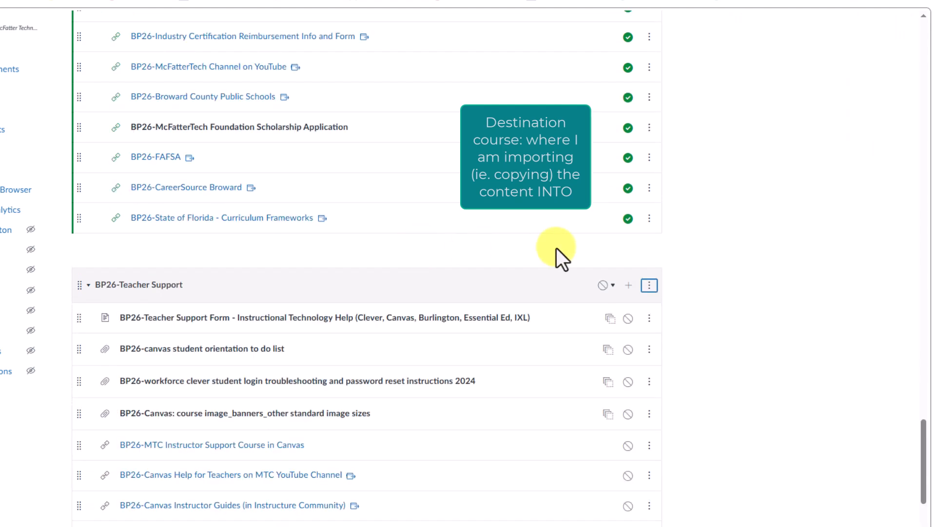
- Collapse all modules on the Modules page so only their headings show
scroll(387, 209, up, 9)
scroll(368, 191, up, 20)
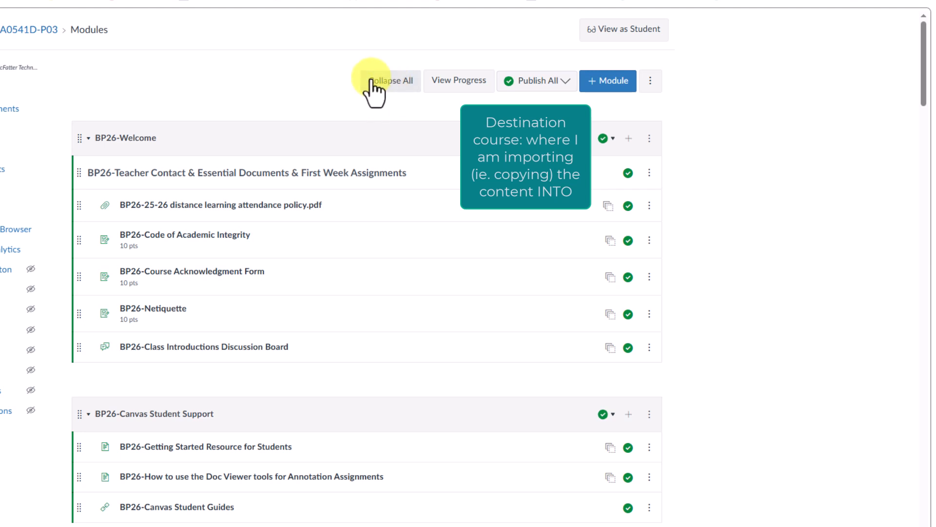
click(370, 81)
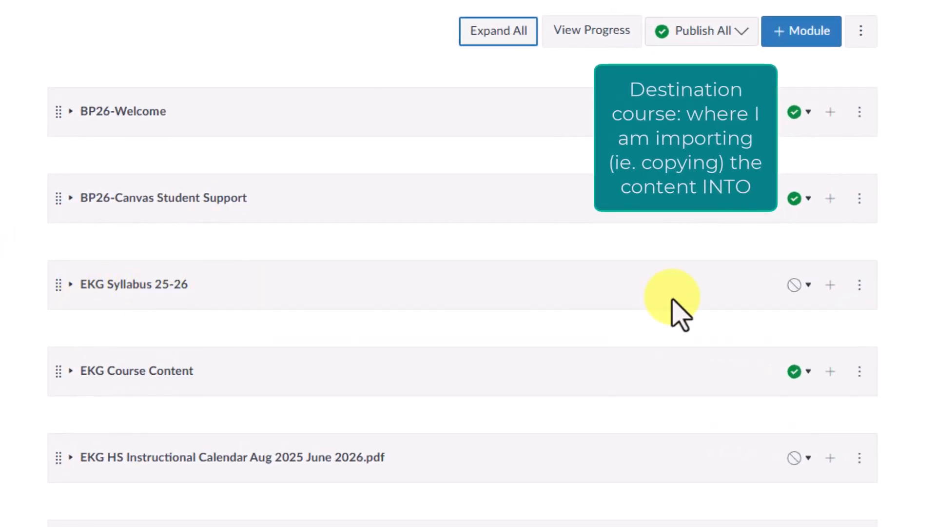
- Review the contents of the EKG Syllabus 25-26 and EKG Course Content modules and the order of the collapsed modules
click(156, 288)
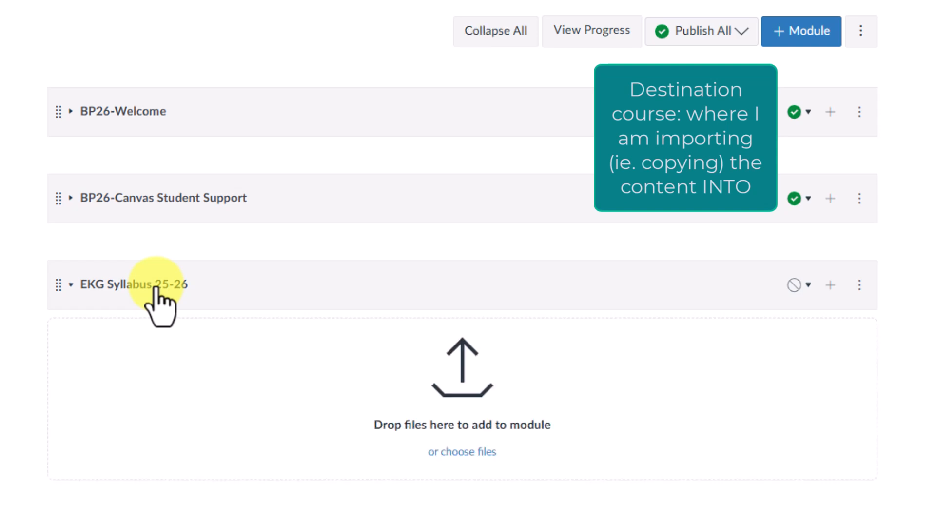
click(98, 286)
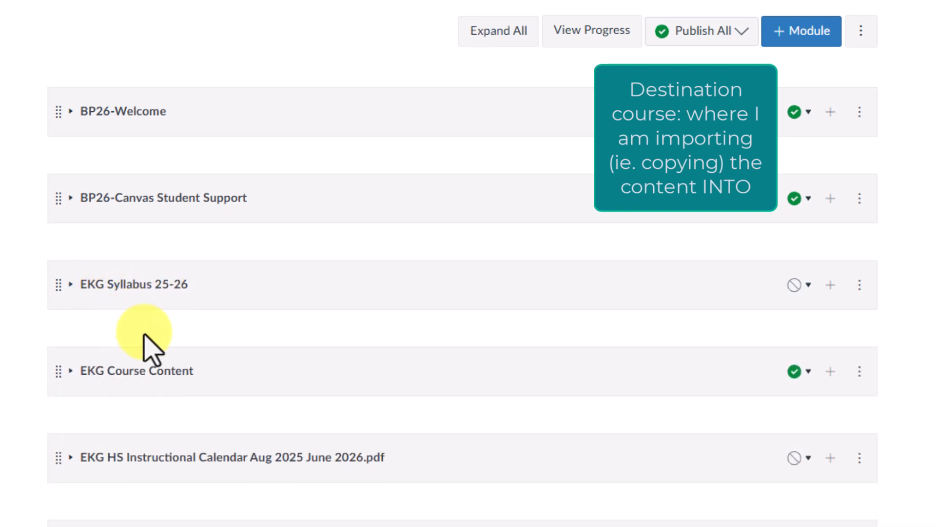
scroll(210, 410, down, 2)
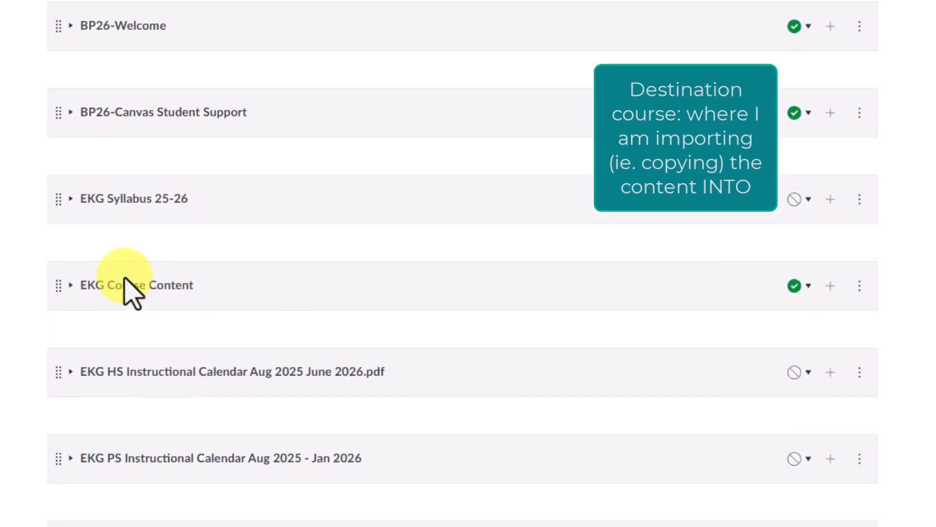
click(141, 287)
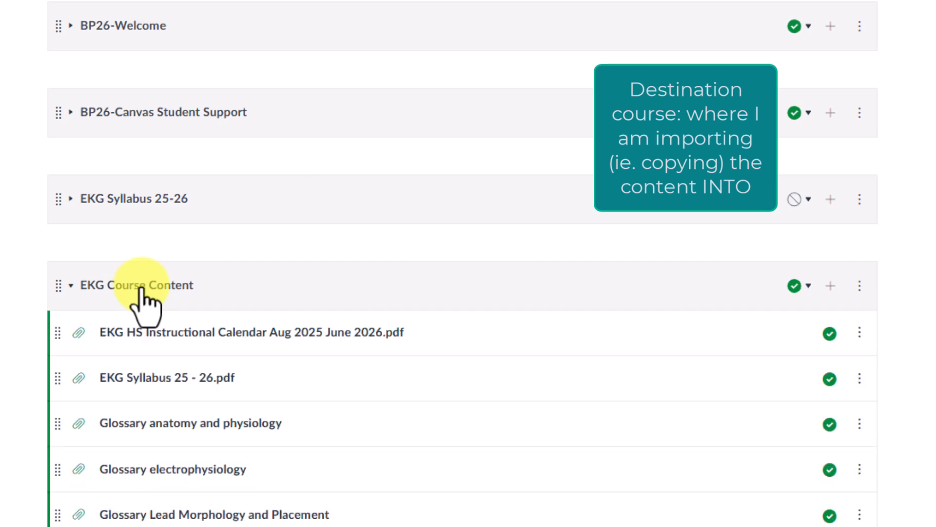
click(140, 288)
click(142, 292)
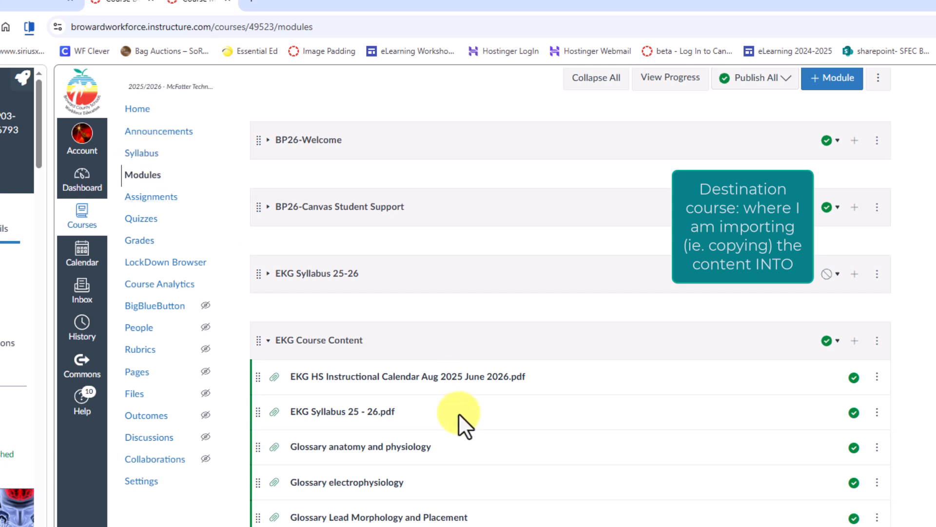
click(332, 341)
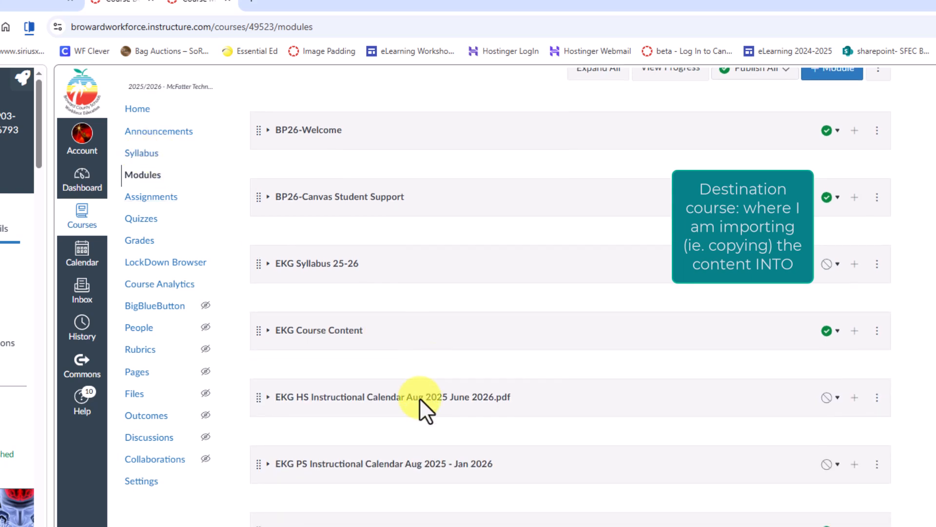
scroll(419, 397, down, 1)
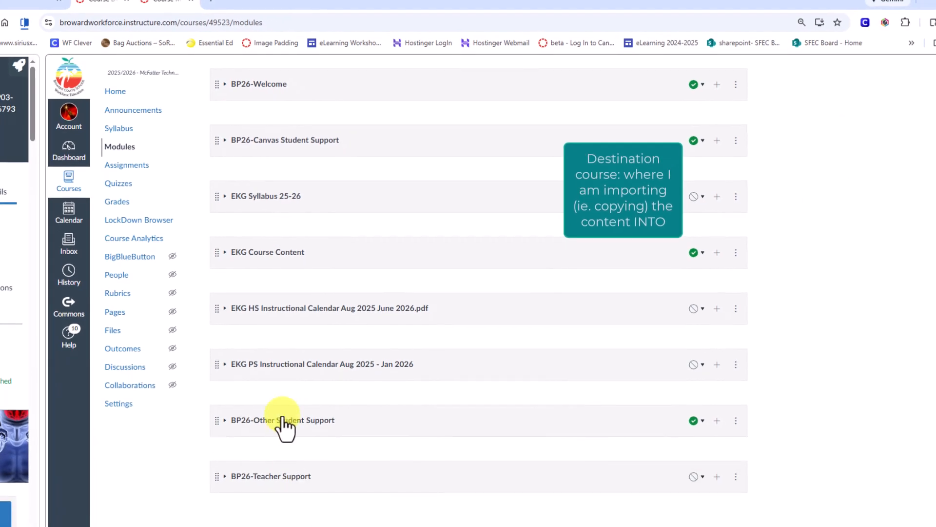
scroll(354, 458, up, 2)
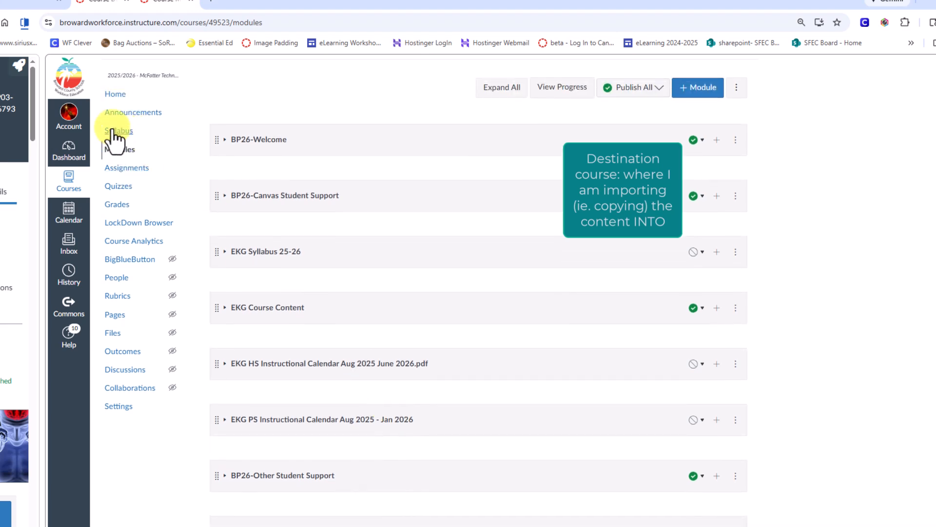
- Open the Course Syllabus for editing and delete the outdated EKG Syllabus 24 - 25-1.pdf link from its description
click(135, 136)
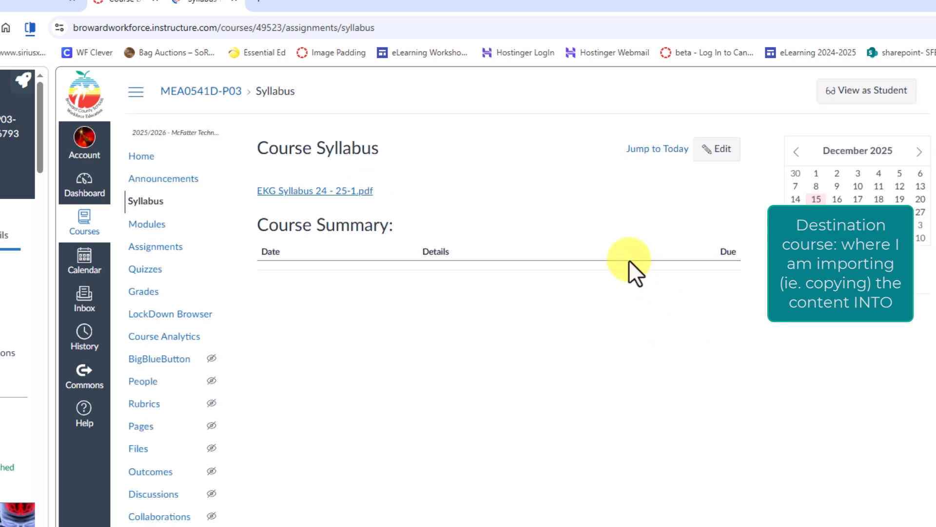
click(721, 151)
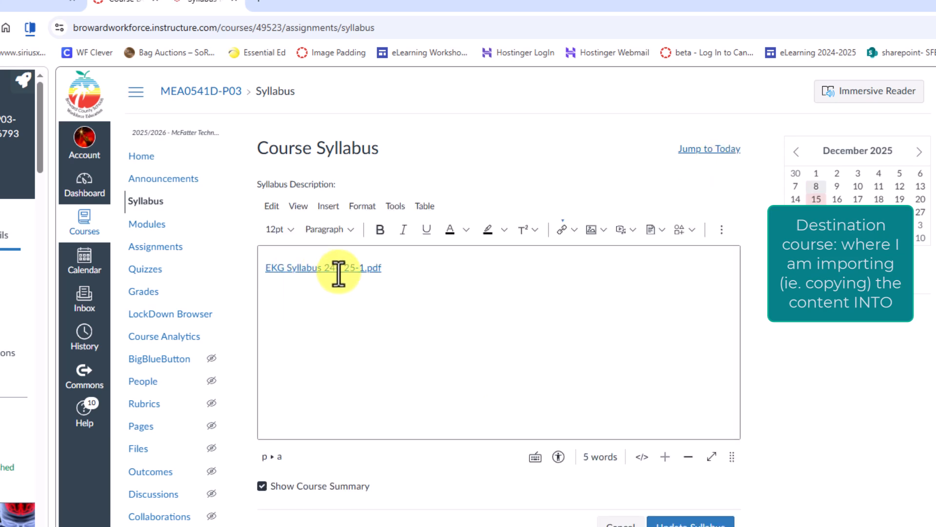
click(411, 264)
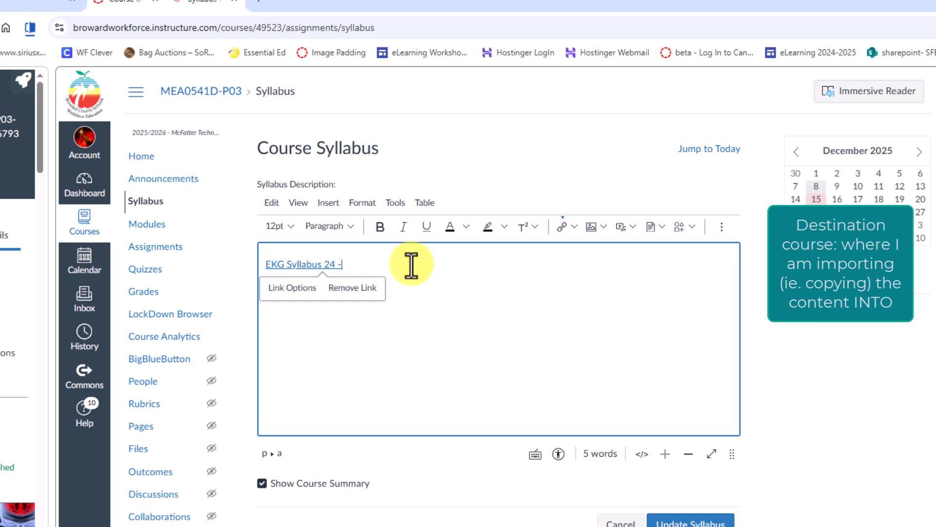
key(BackSpace)
key(BackSpace)
key(BackSpace)
key(BackSpace)
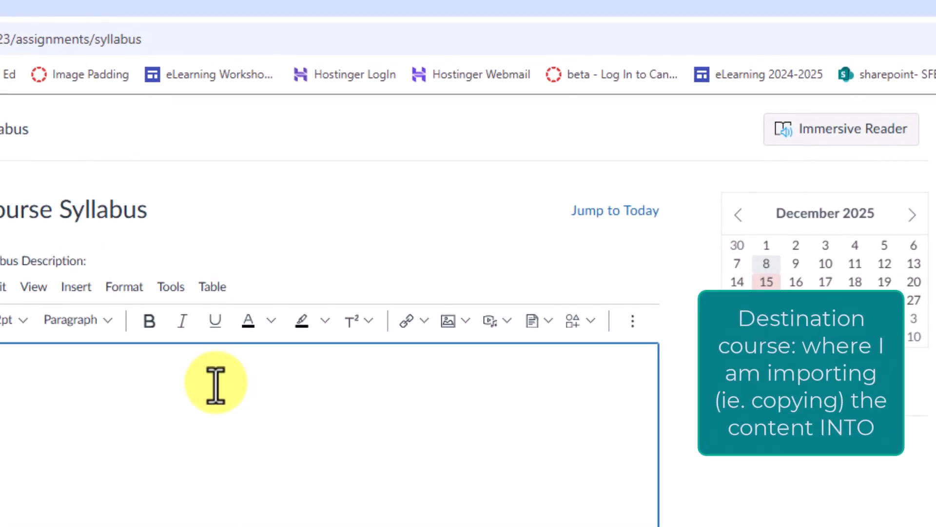
- Search the course documents for "syll" and insert EKG Syllabus 25 - 26.pdf into the syllabus description
click(533, 321)
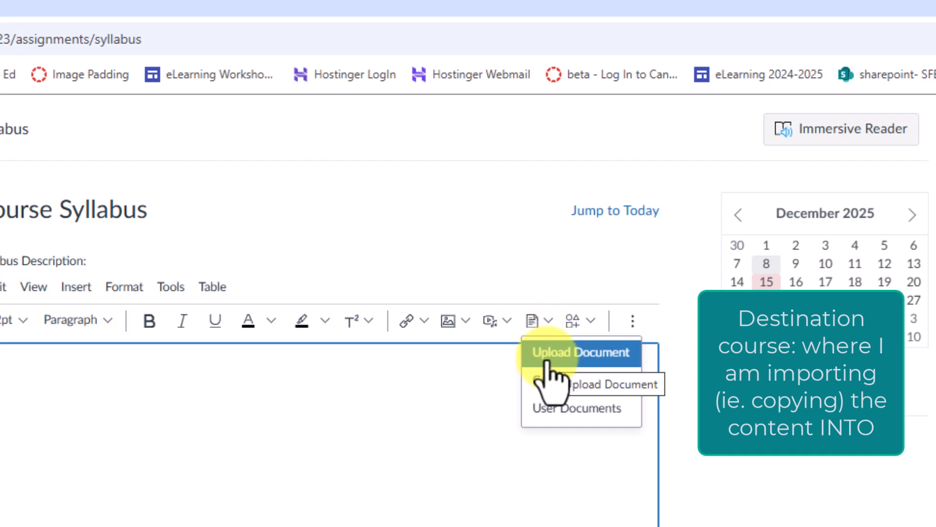
click(556, 383)
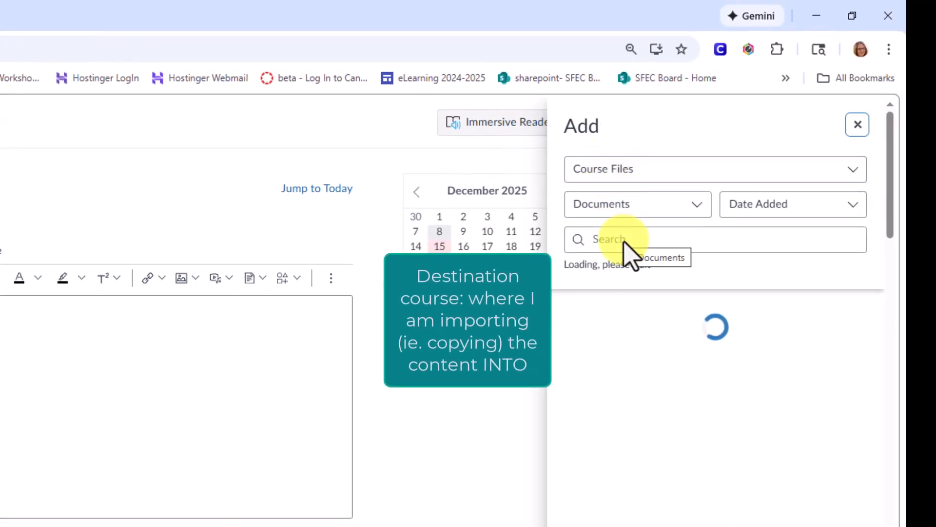
click(625, 240)
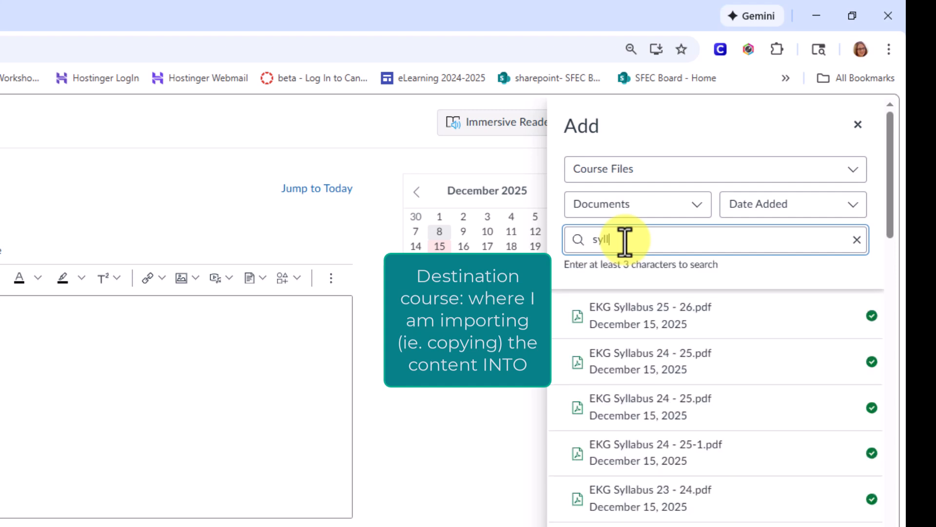
click(685, 324)
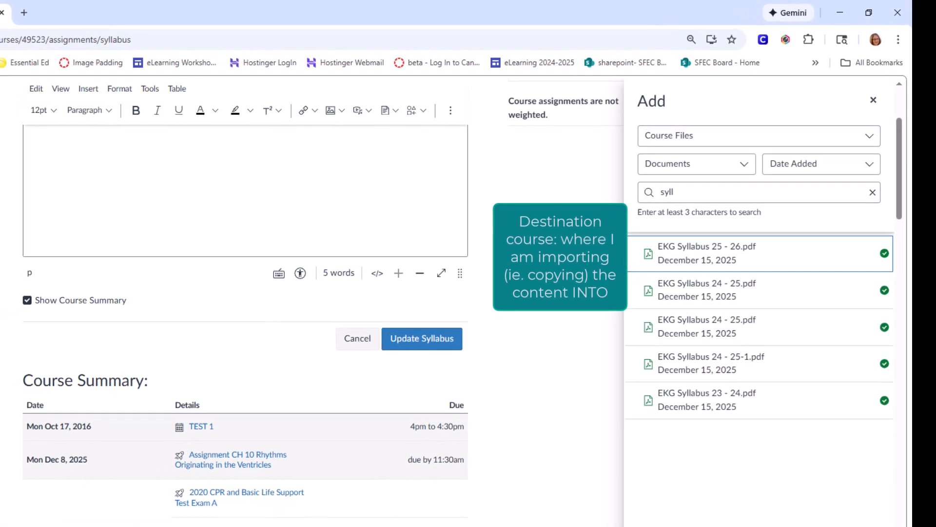
scroll(217, 211, up, 1)
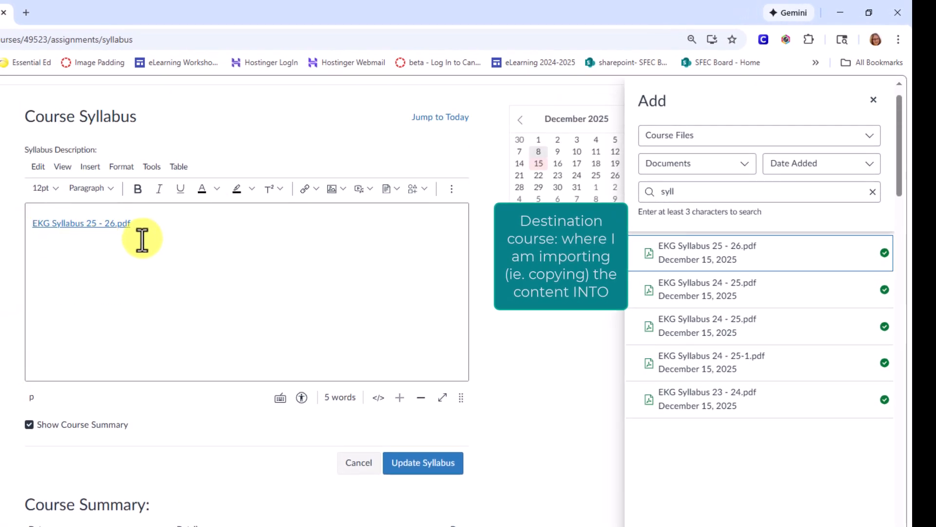
click(874, 102)
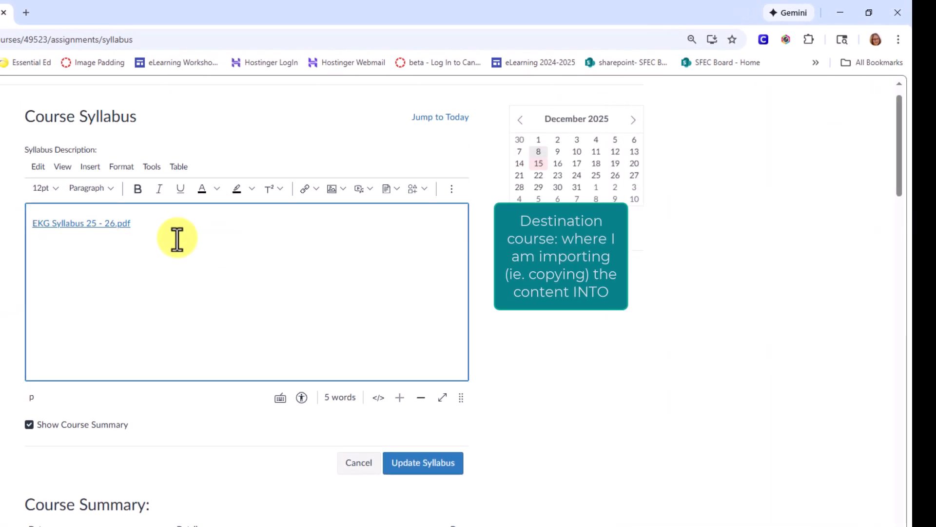
- Set the EKG Syllabus 25 - 26.pdf link to preview inline, expanded by default, and update the syllabus
click(88, 224)
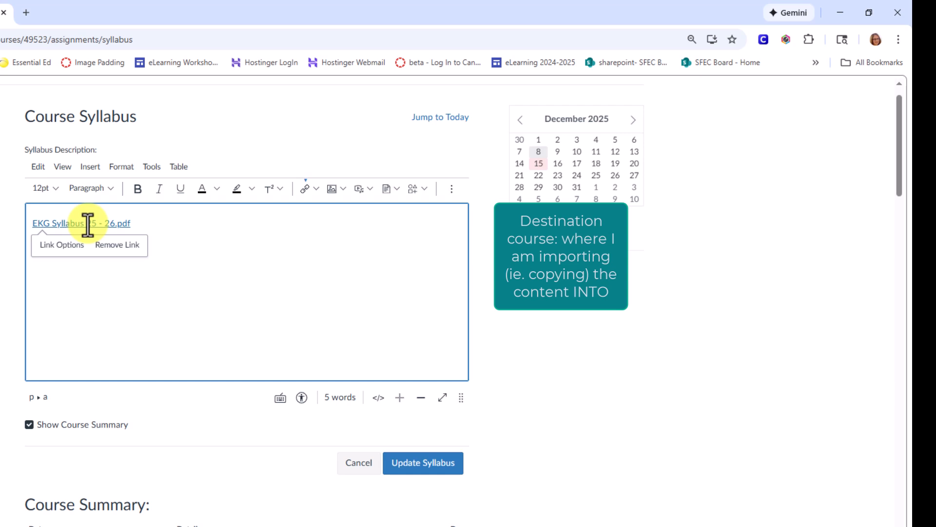
click(65, 246)
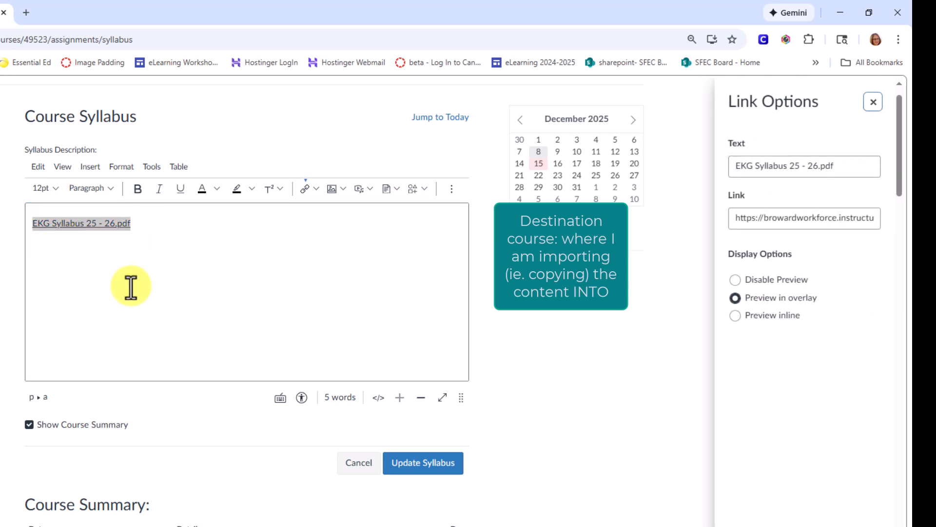
click(739, 316)
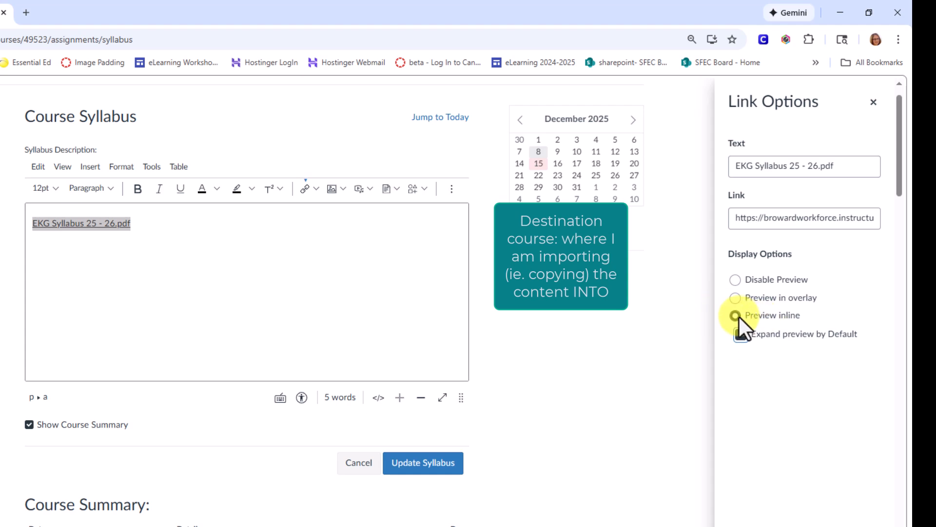
click(742, 335)
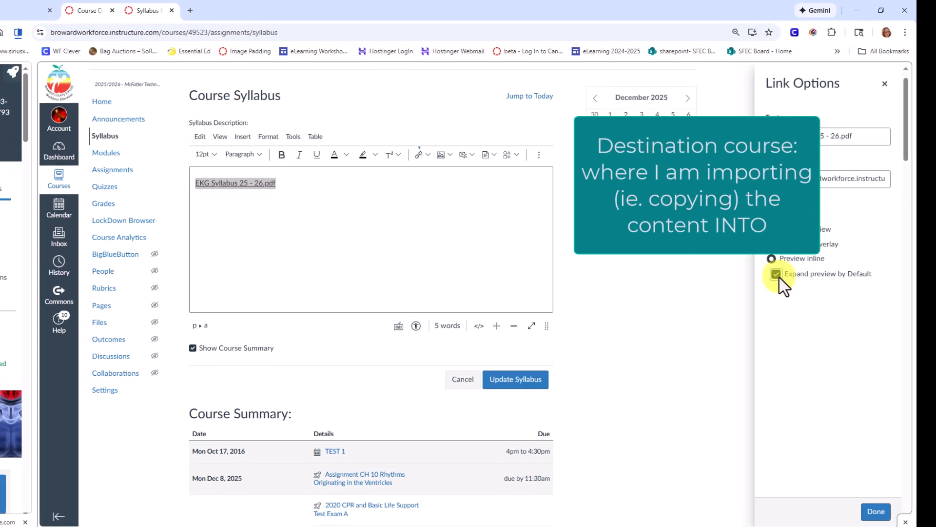
click(876, 513)
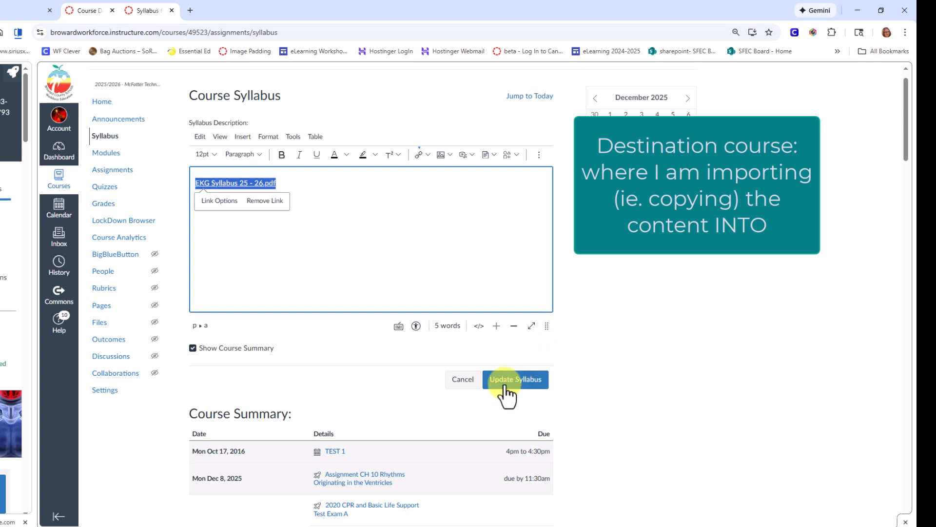
scroll(668, 366, down, 3)
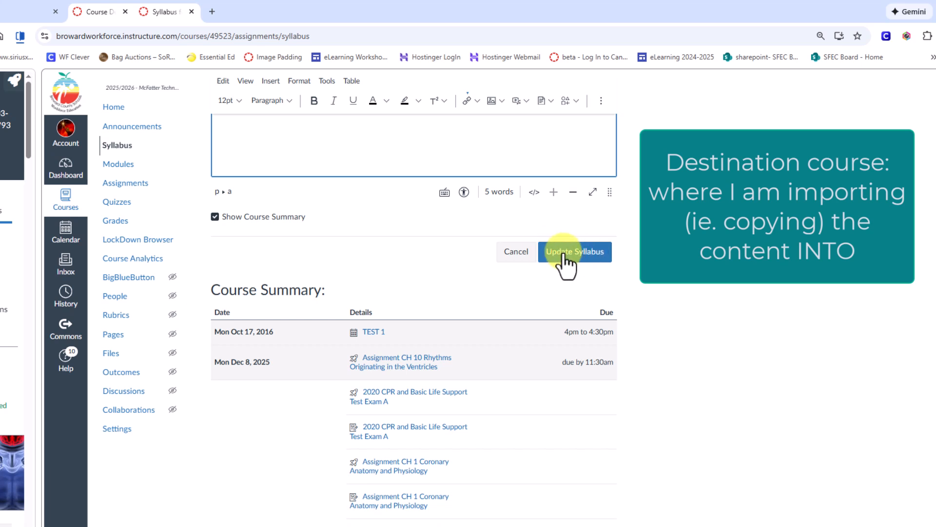
click(589, 259)
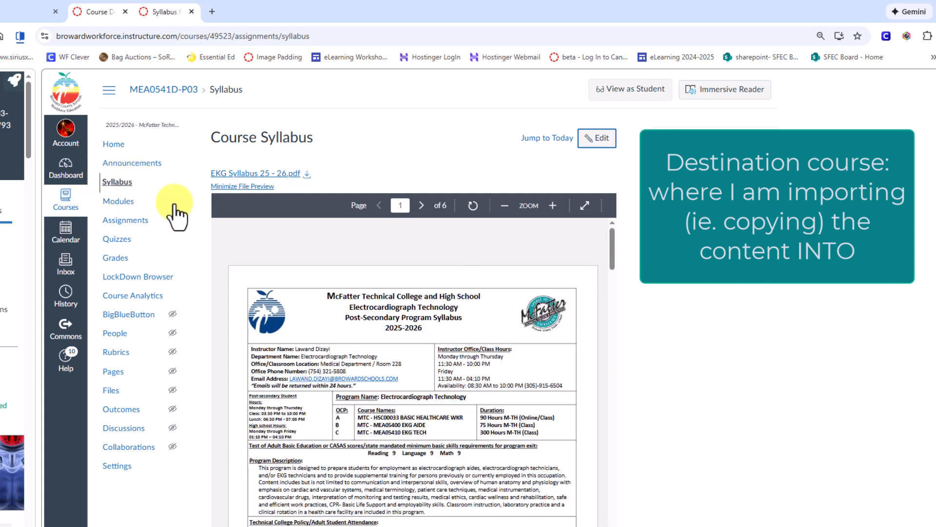
- Check the pages of the embedded syllabus preview and the Course Summary below it
scroll(470, 417, down, 7)
scroll(471, 419, down, 20)
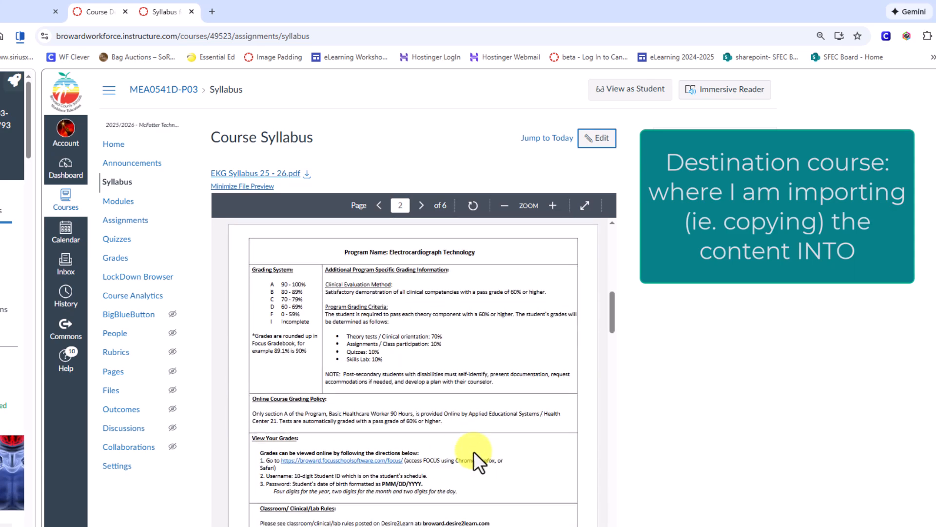
scroll(487, 409, down, 15)
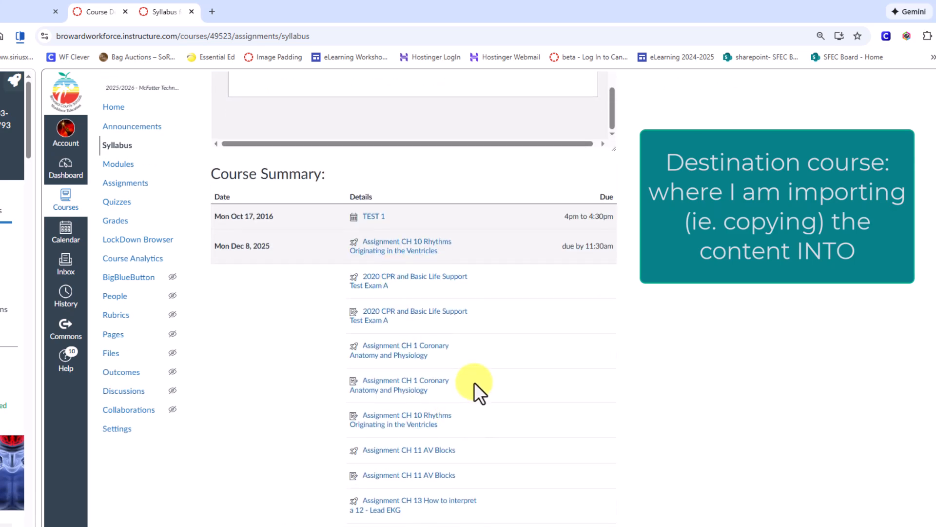
scroll(474, 385, up, 5)
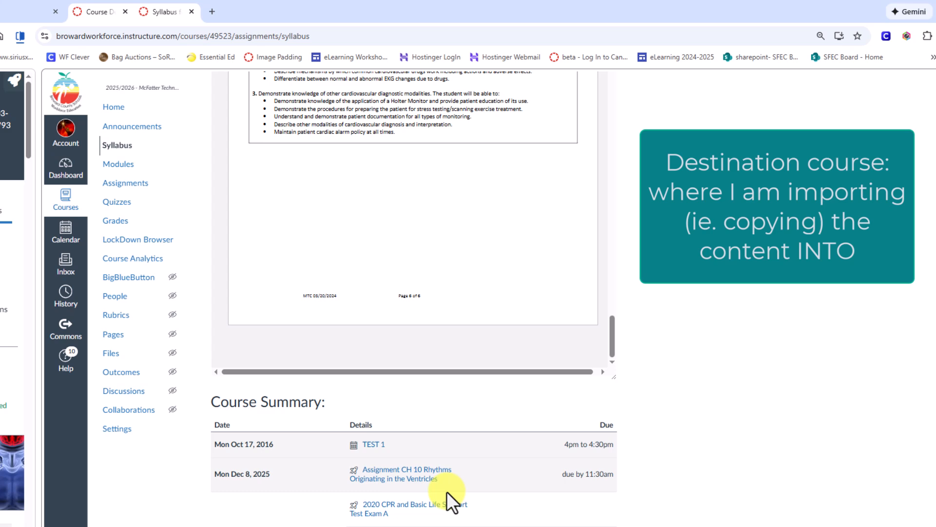
- Open Assignment CH 2 Cardiac Electrophysiology from the Assignments list for editing and examine its due and availability dates
click(128, 184)
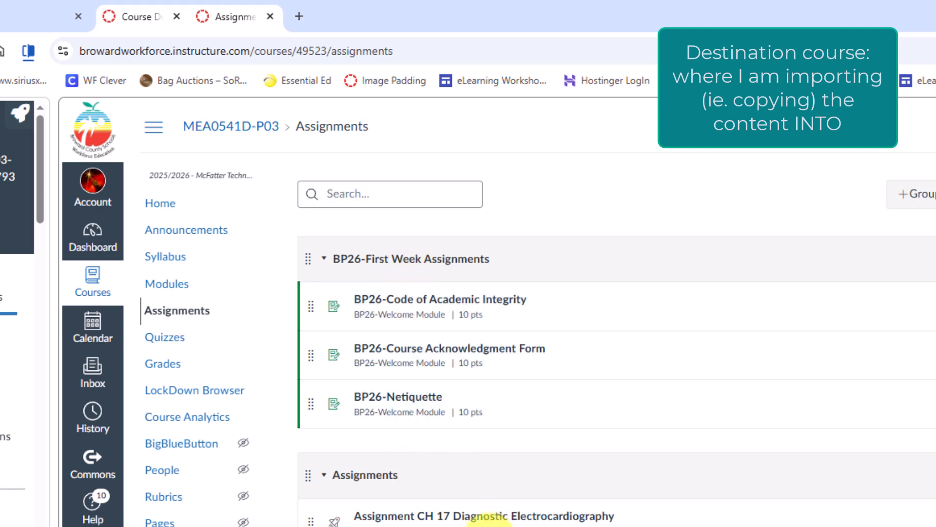
scroll(439, 487, down, 3)
scroll(475, 517, down, 8)
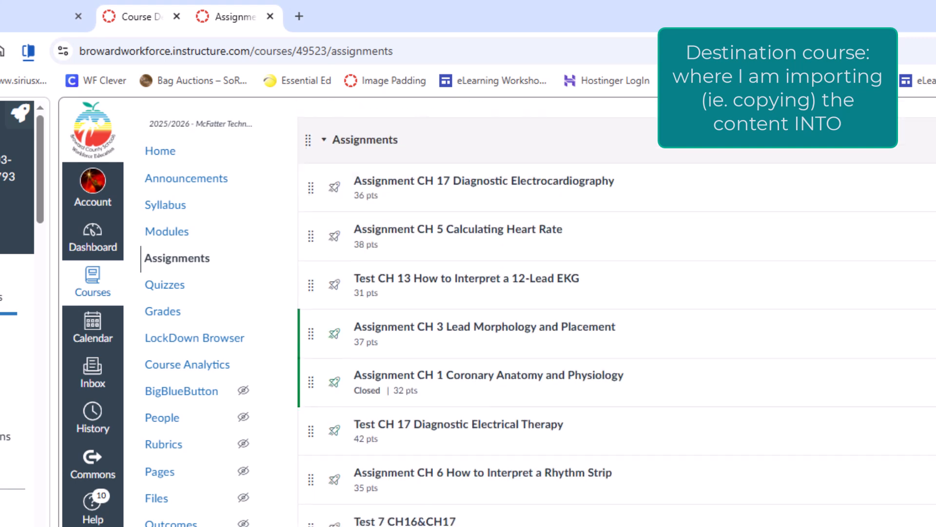
scroll(536, 341, down, 3)
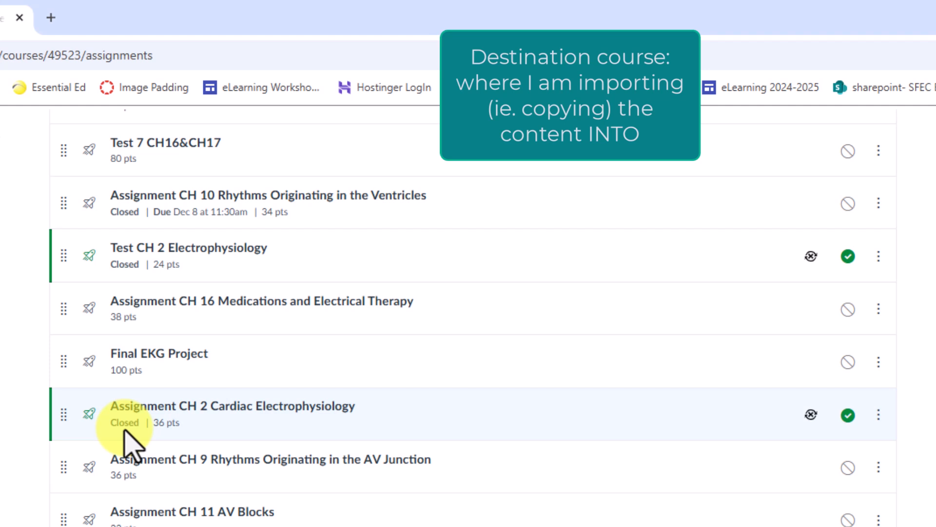
click(264, 410)
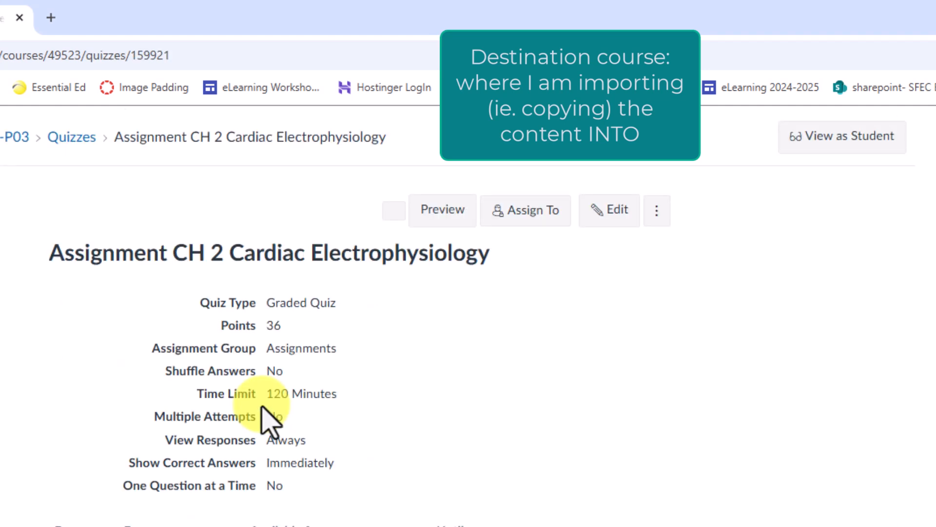
click(615, 215)
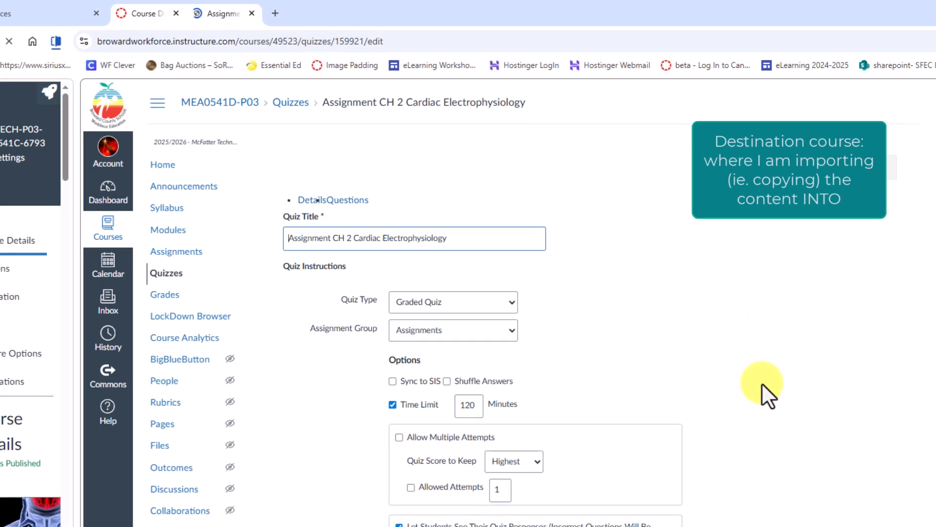
scroll(753, 388, down, 7)
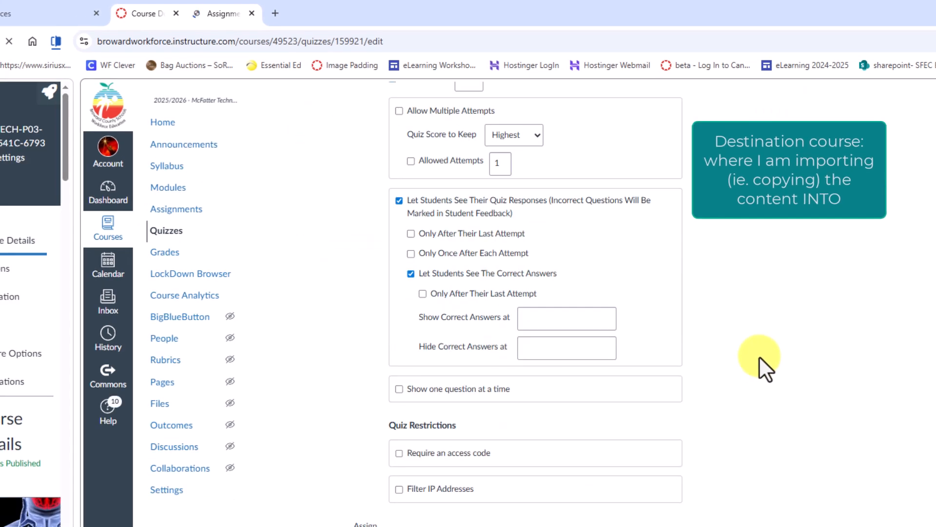
scroll(760, 352, down, 5)
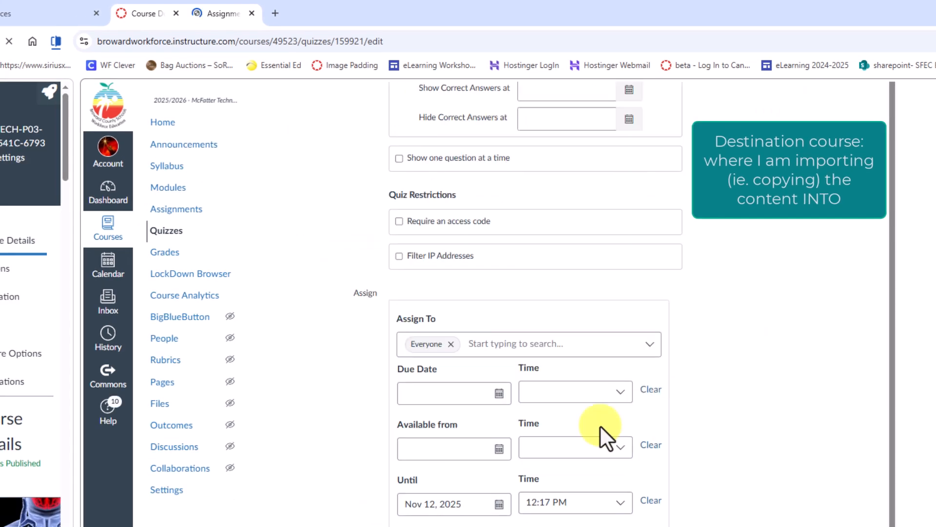
scroll(412, 518, up, 5)
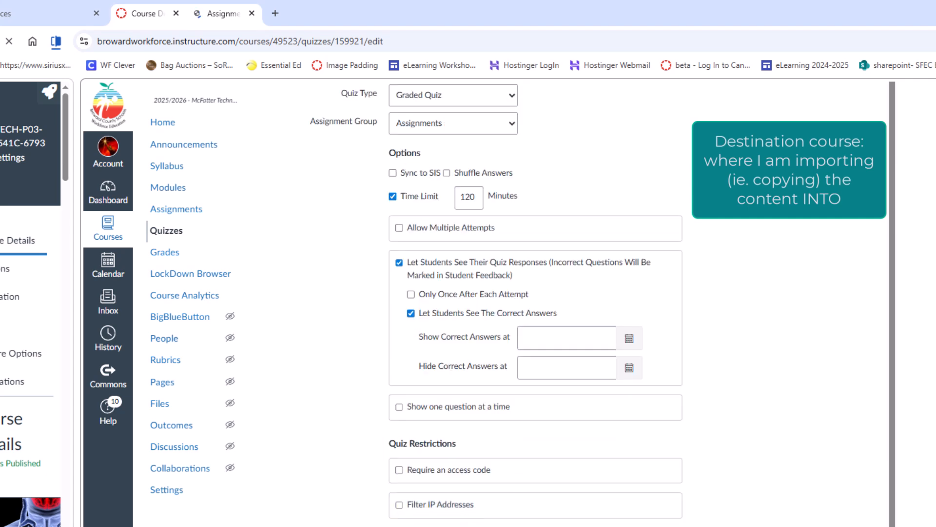
scroll(569, 464, down, 5)
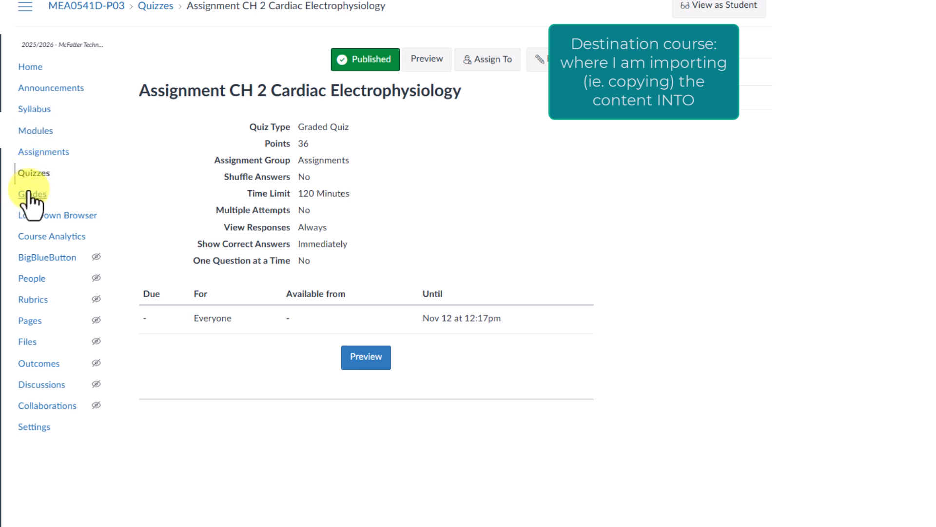
- Return to the Assignments list and review the items in every group for closed status and due dates
click(49, 152)
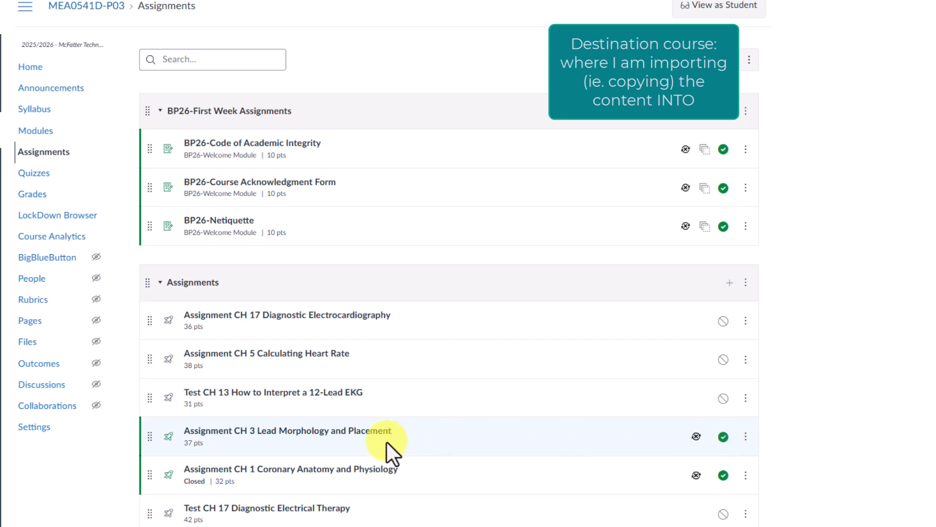
scroll(437, 440, down, 1)
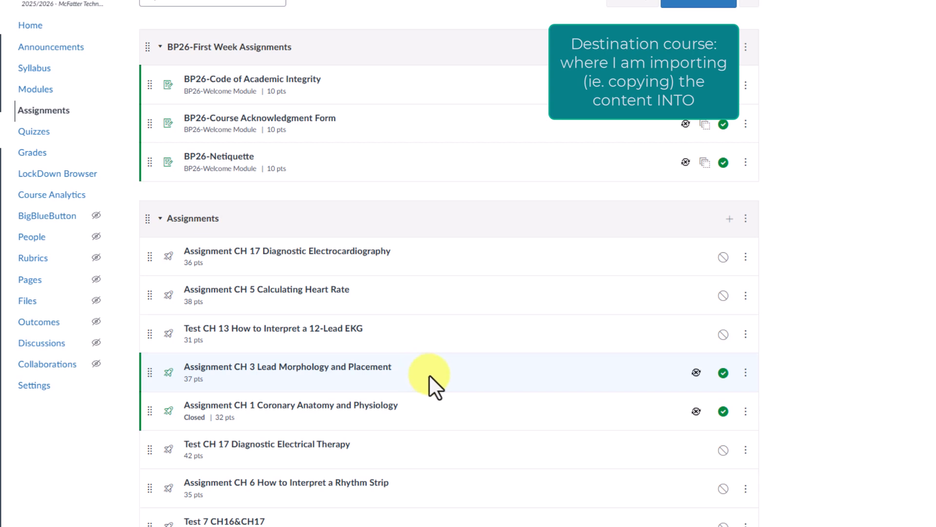
scroll(473, 411, down, 1)
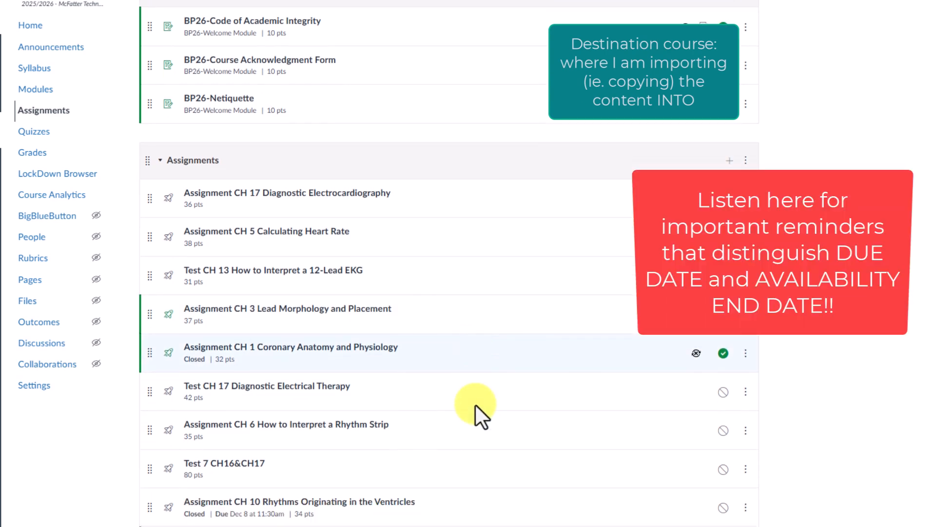
scroll(409, 376, down, 2)
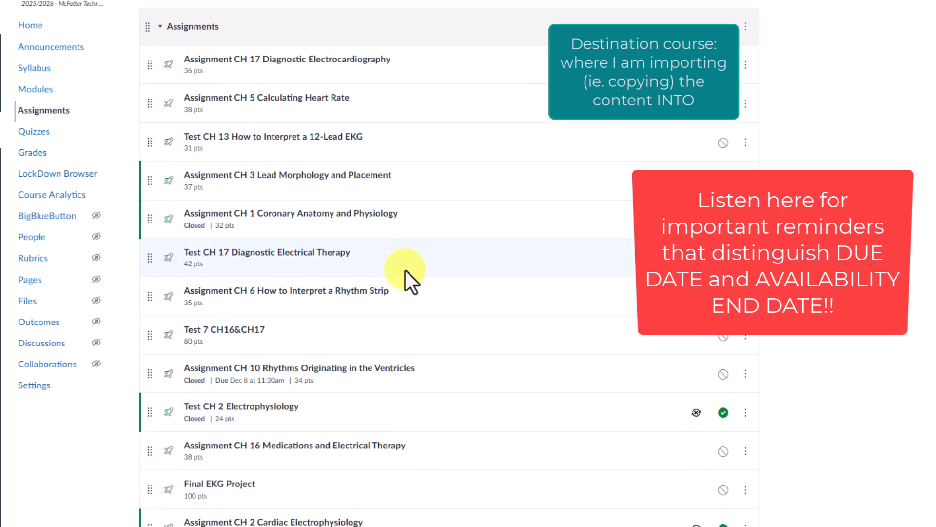
scroll(405, 270, down, 10)
scroll(406, 272, down, 15)
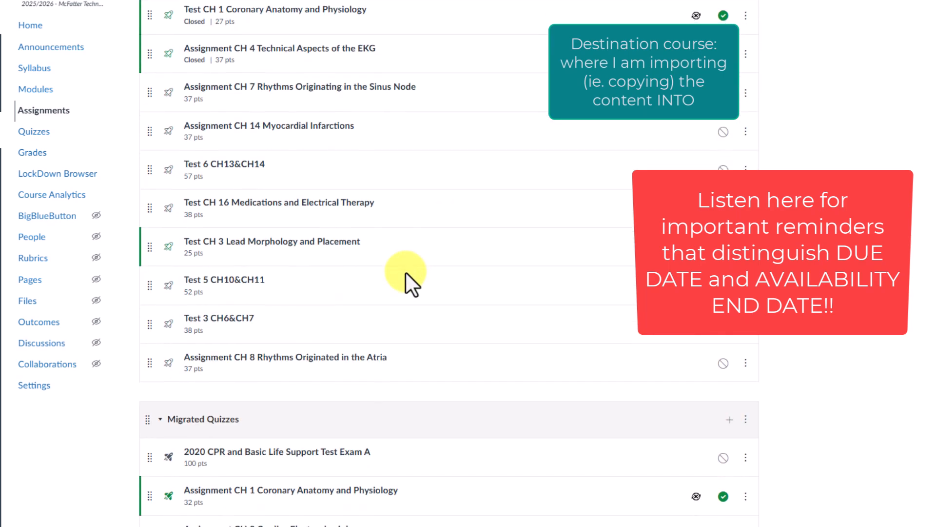
scroll(406, 276, down, 15)
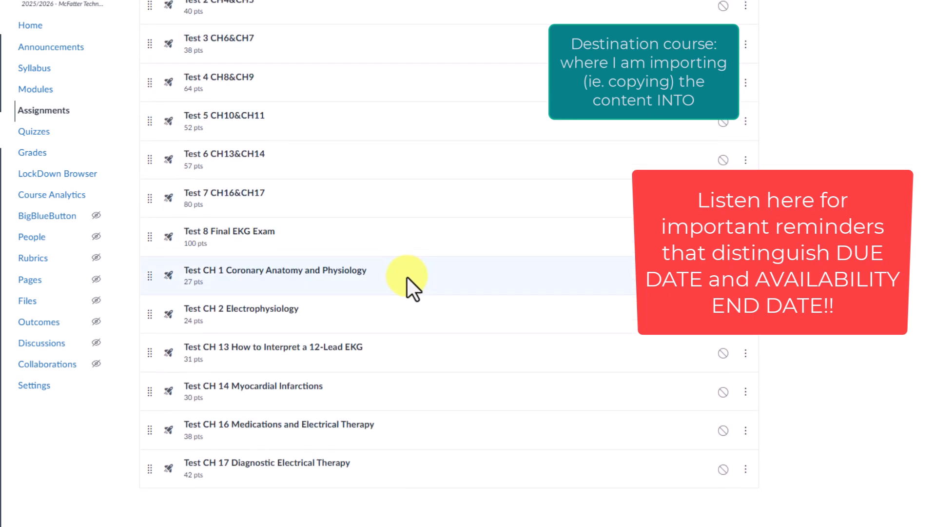
scroll(406, 276, up, 10)
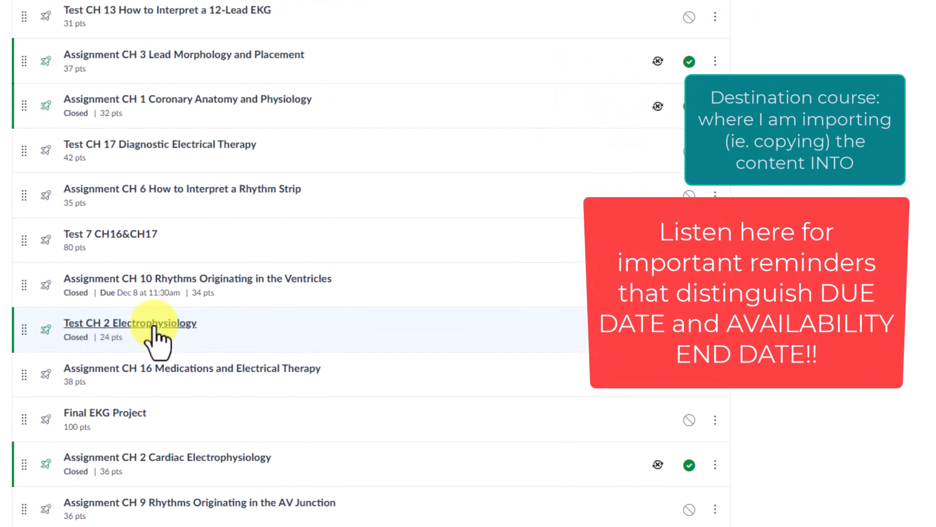
- Open the Test CH 2 Electrophysiology quiz for editing and set its due date to Nov 13, 2025
click(155, 324)
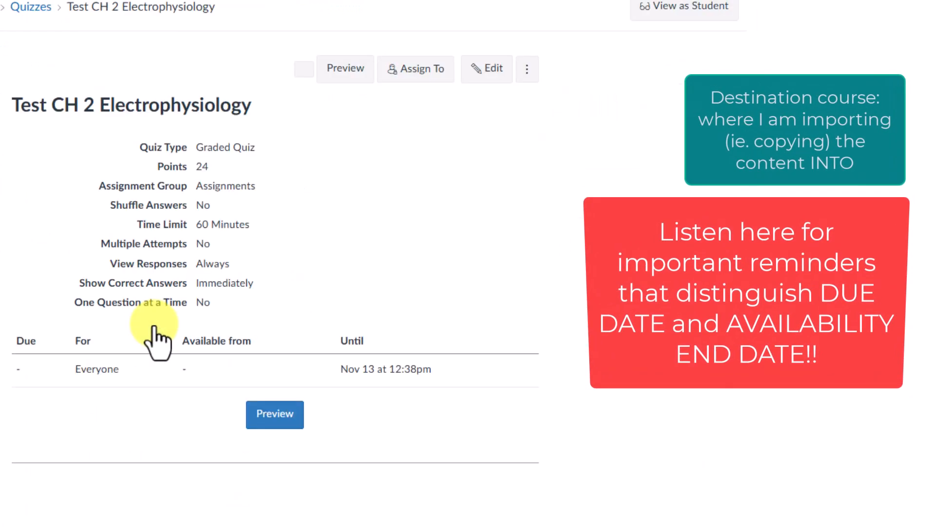
click(495, 68)
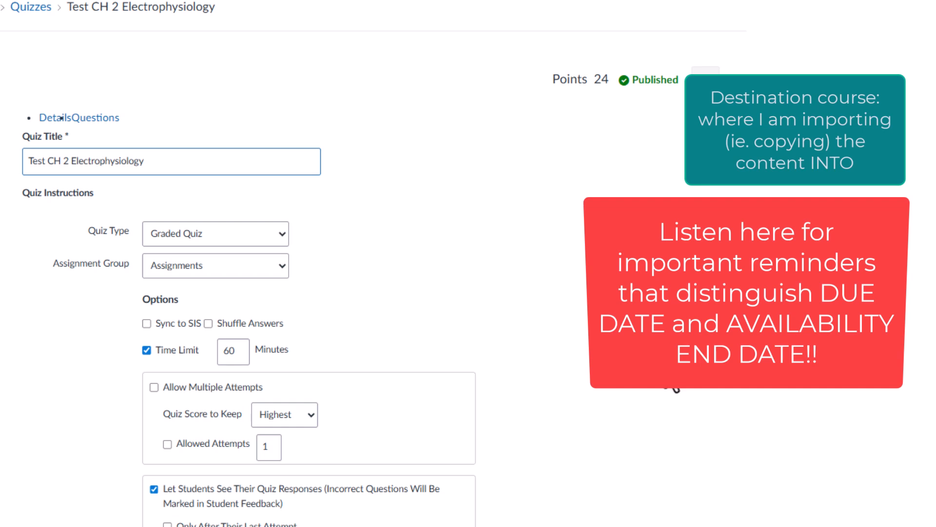
scroll(672, 386, down, 10)
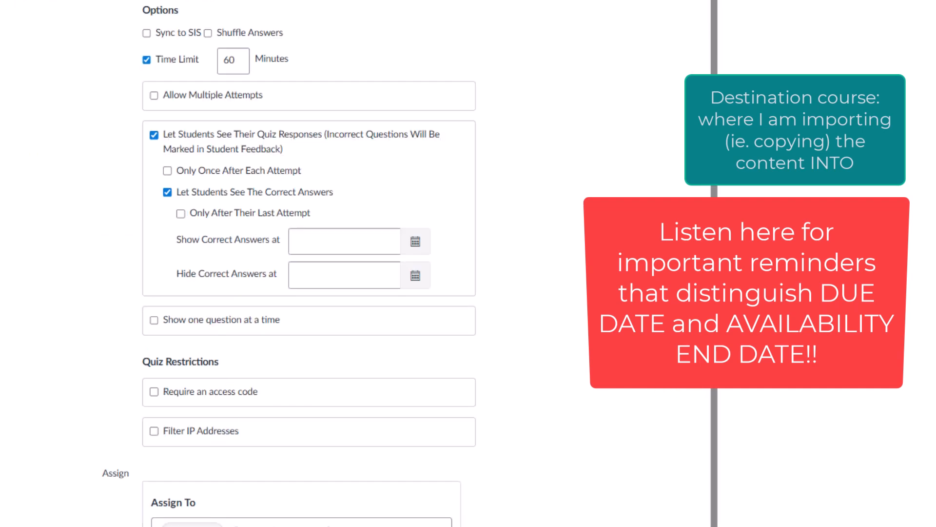
scroll(167, 464, up, 3)
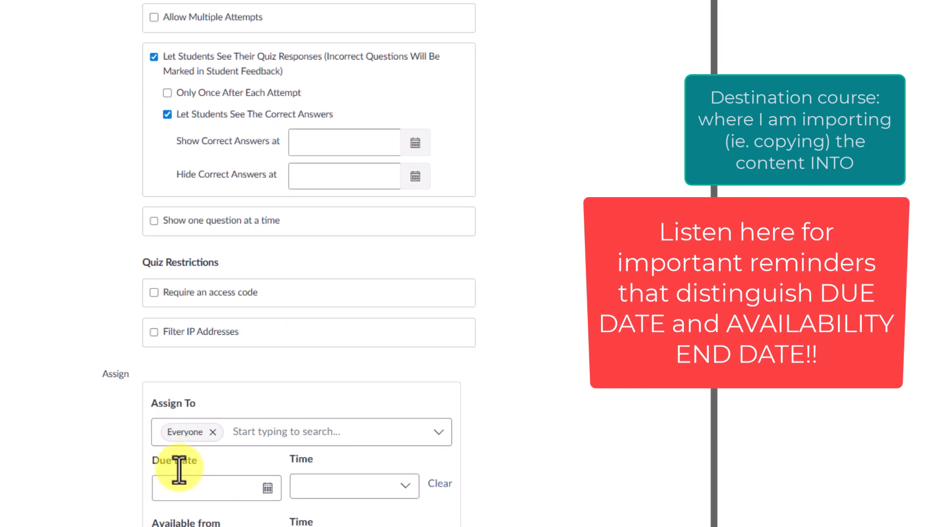
scroll(178, 470, down, 3)
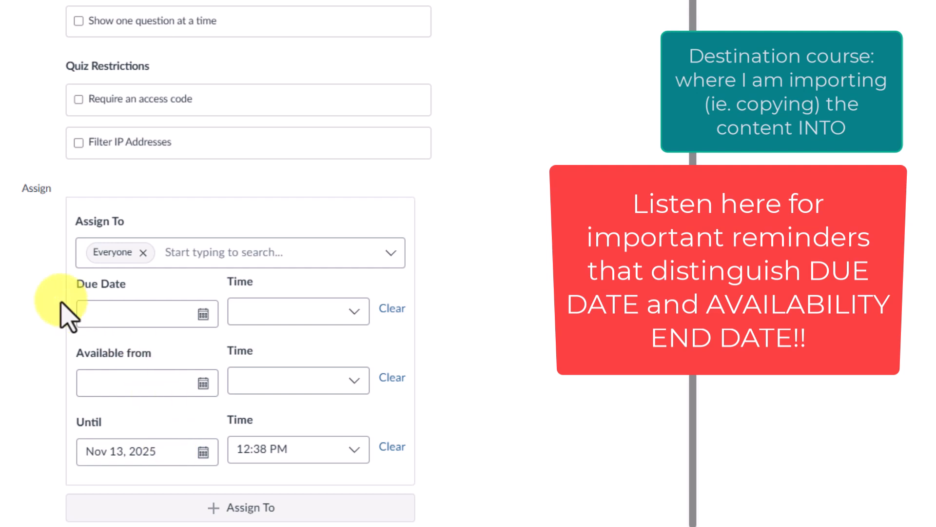
click(97, 315)
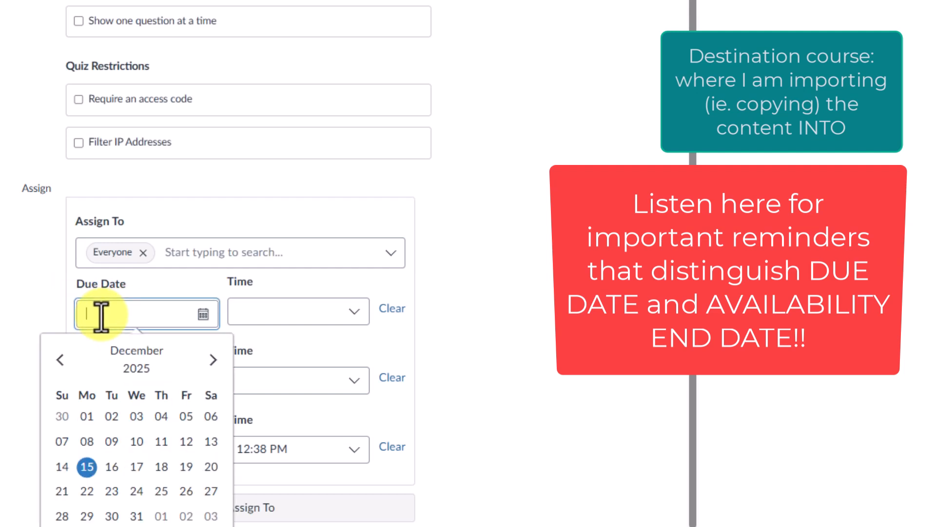
text(nov 13)
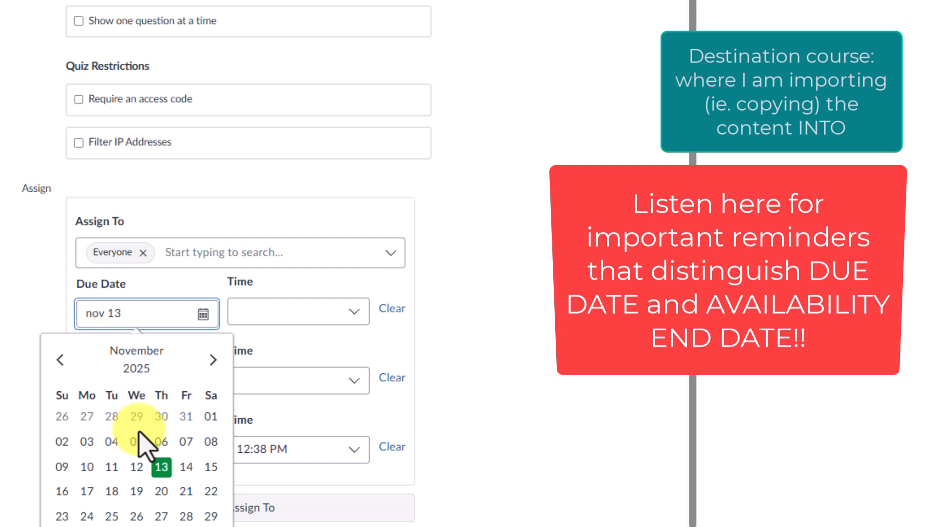
click(162, 467)
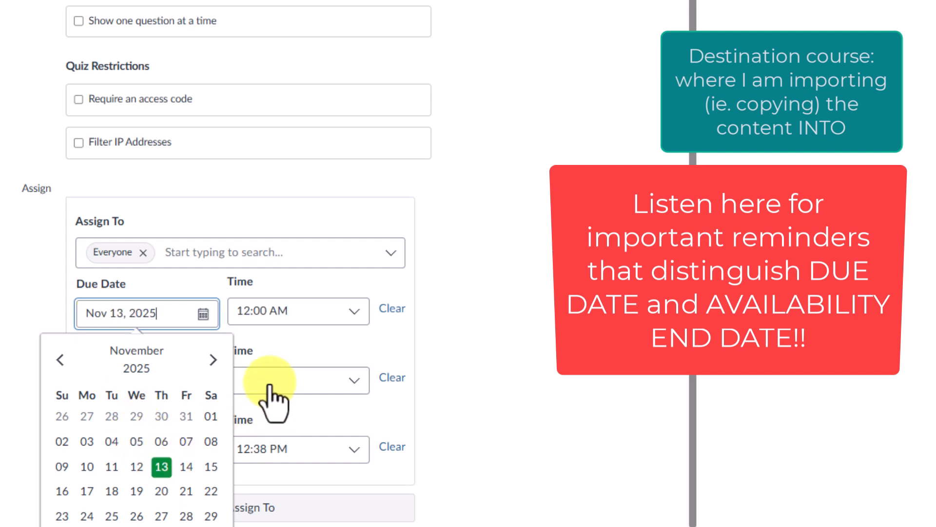
- Set the quiz's due time to 12:38 PM so it matches the Until time
click(270, 318)
key(BackSpace)
key(BackSpace)
key(BackSpace)
key(BackSpace)
key(BackSpace)
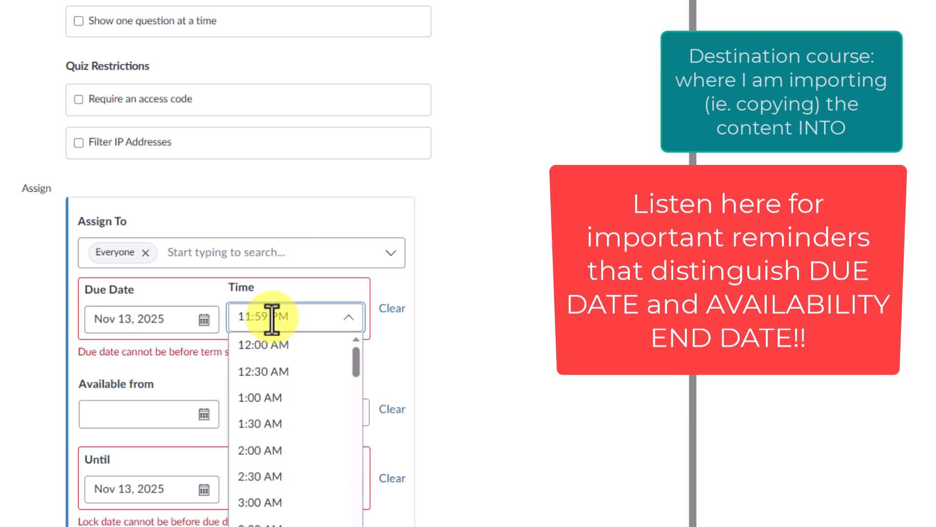
text(2:38)
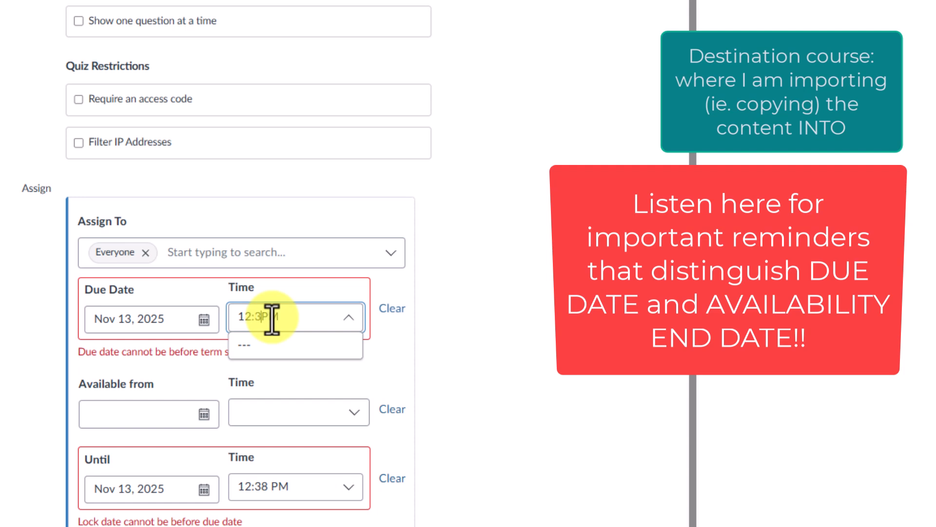
click(530, 338)
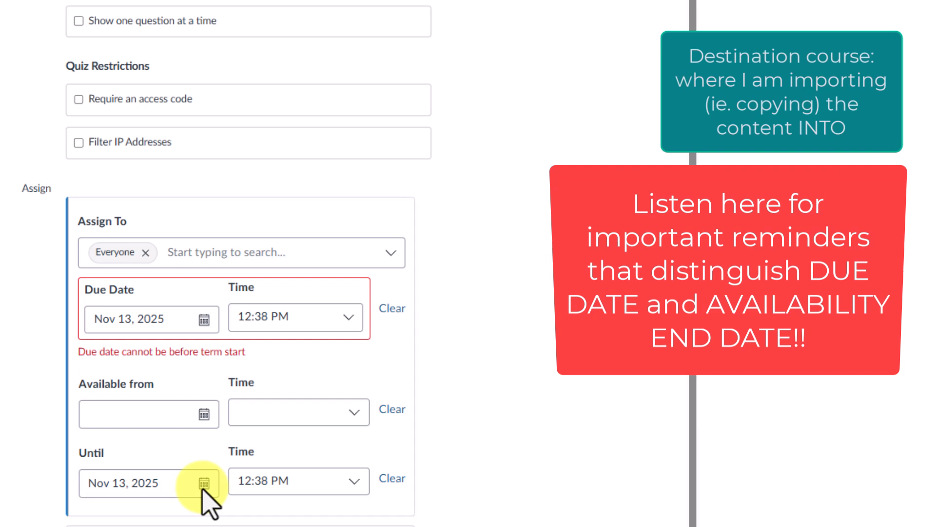
- Clear the quiz's due date and time, and return to the Assignments list without saving the quiz
click(392, 308)
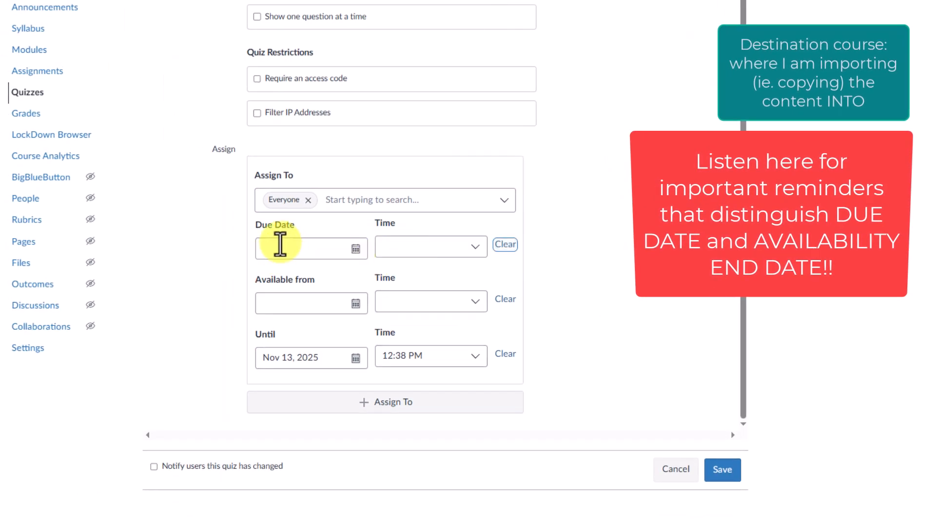
click(675, 469)
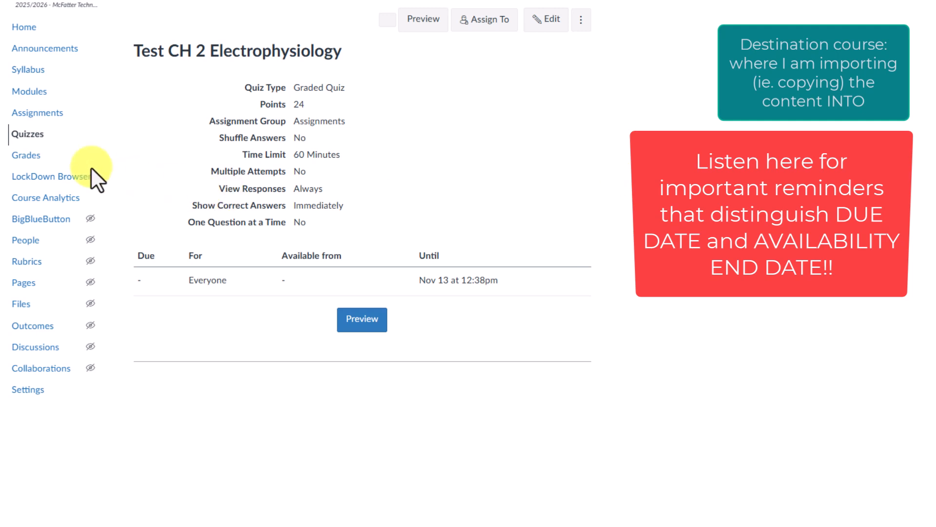
click(34, 113)
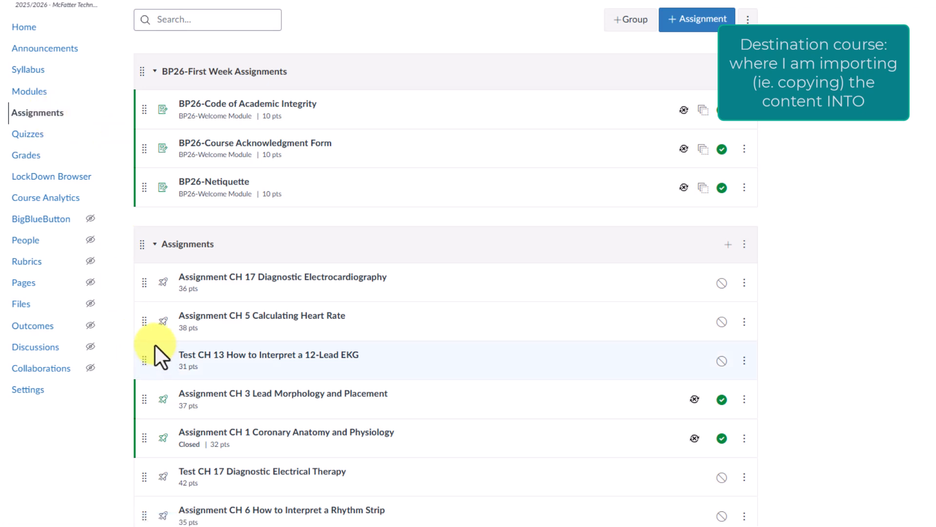
- Open the course home page and check the publishing options under Course Status, leaving the course unpublished
click(22, 27)
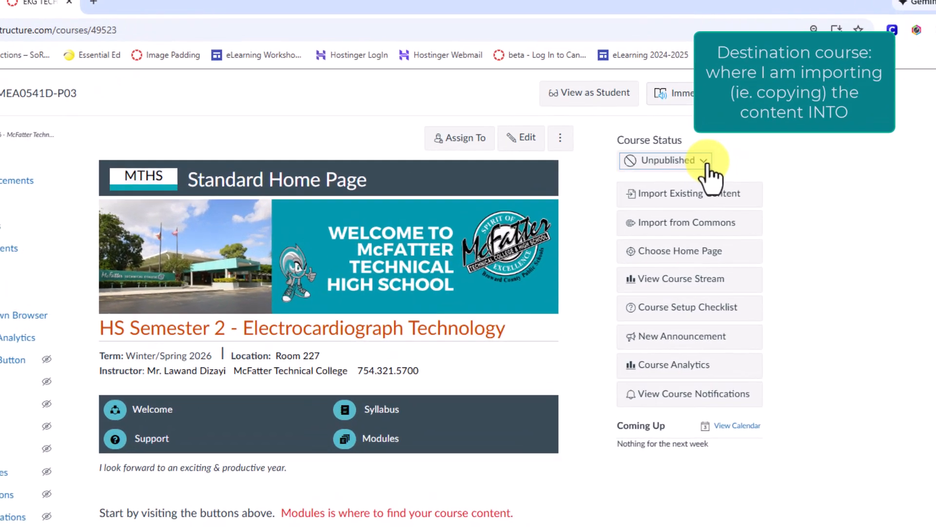
click(731, 125)
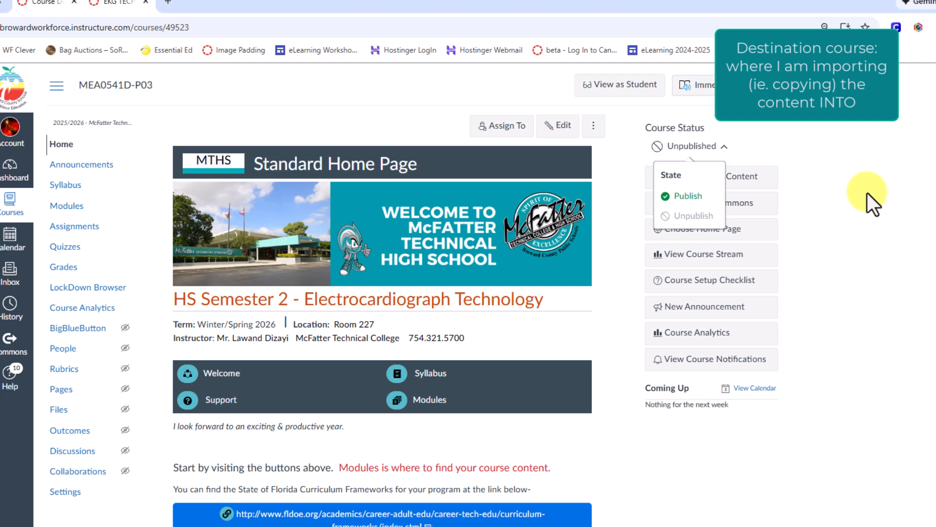
click(867, 193)
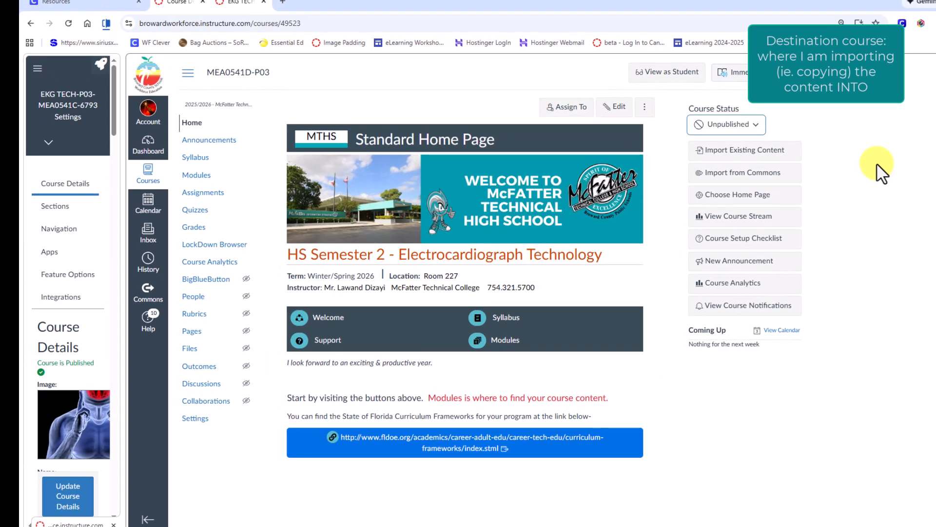